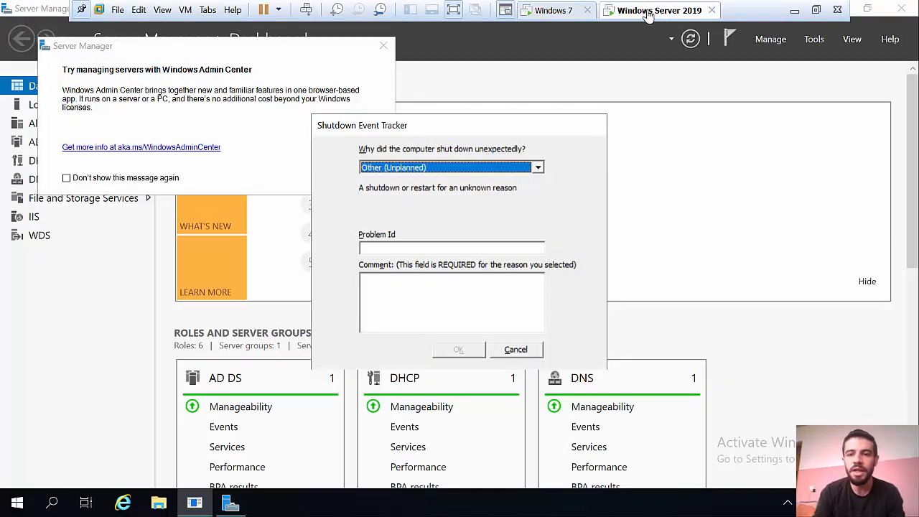
On the Server 2019 machine, dismiss the Shutdown Event Tracker and Admin Center popup, then launch Active Directory Users and Computers
click(556, 10)
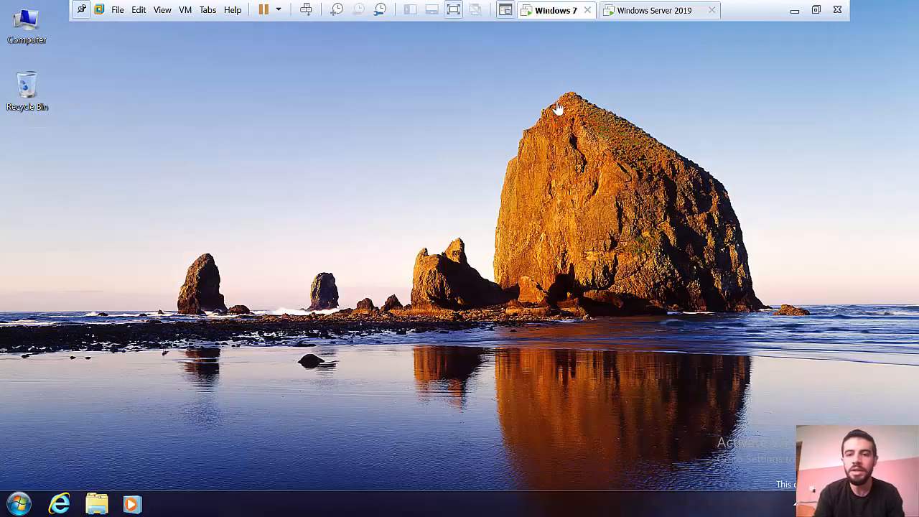
click(657, 10)
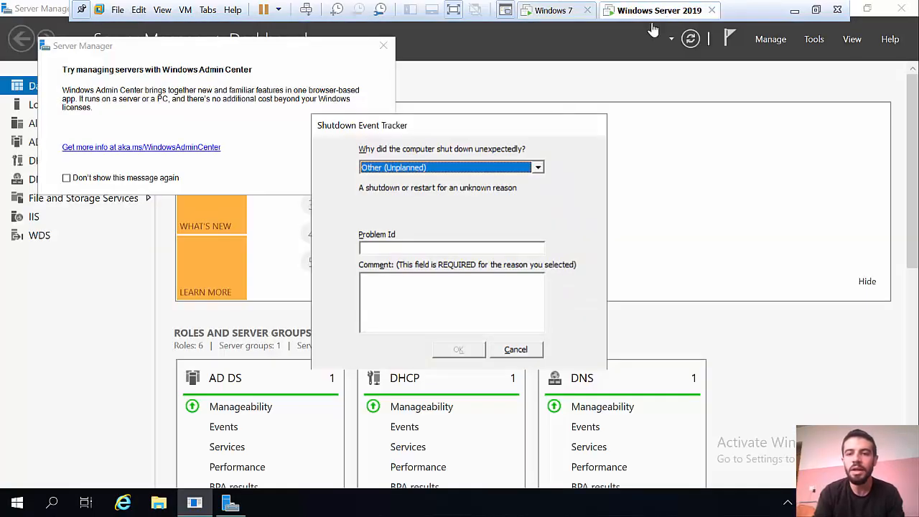
click(516, 350)
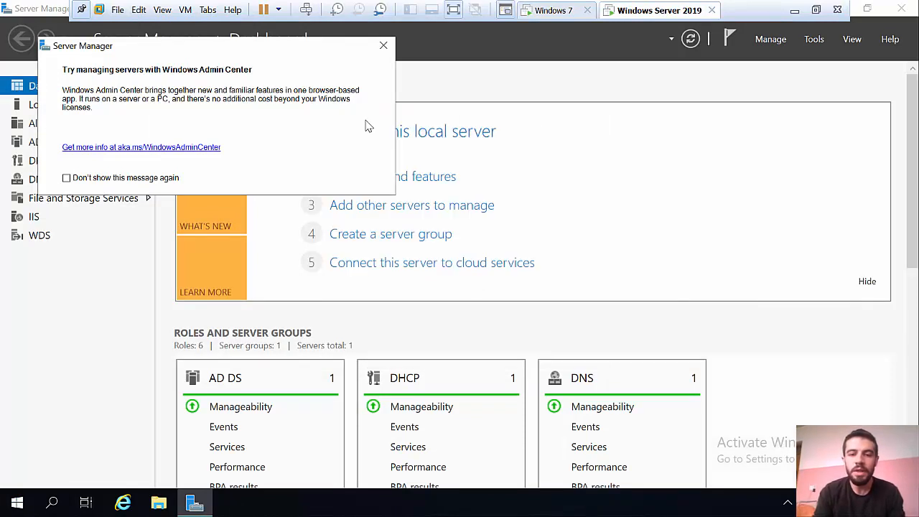
click(383, 45)
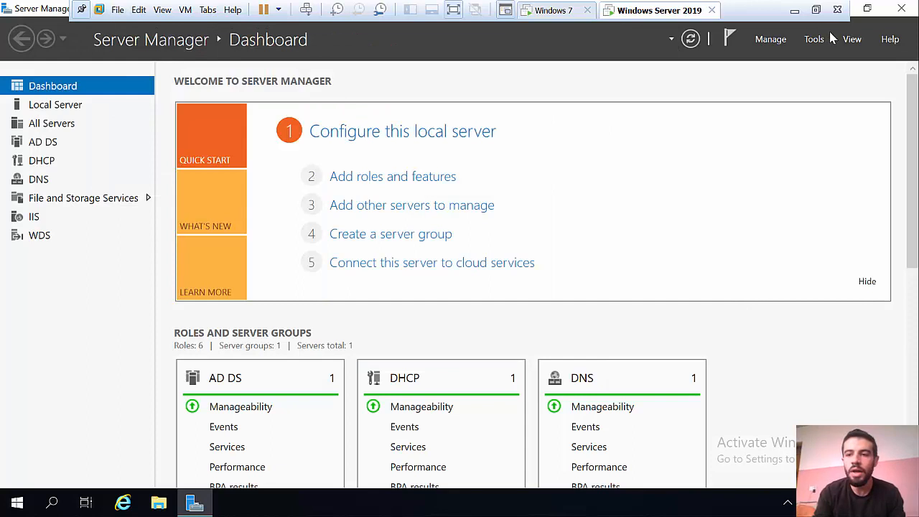
click(812, 40)
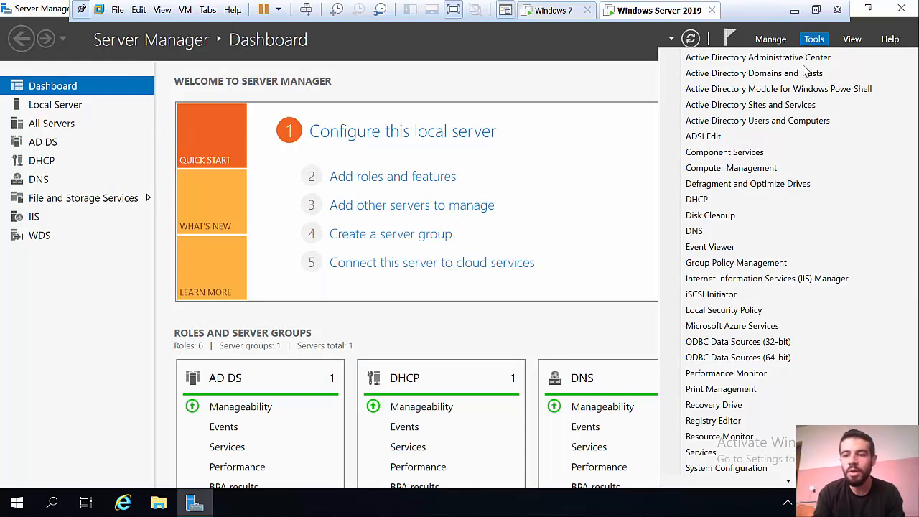
click(761, 124)
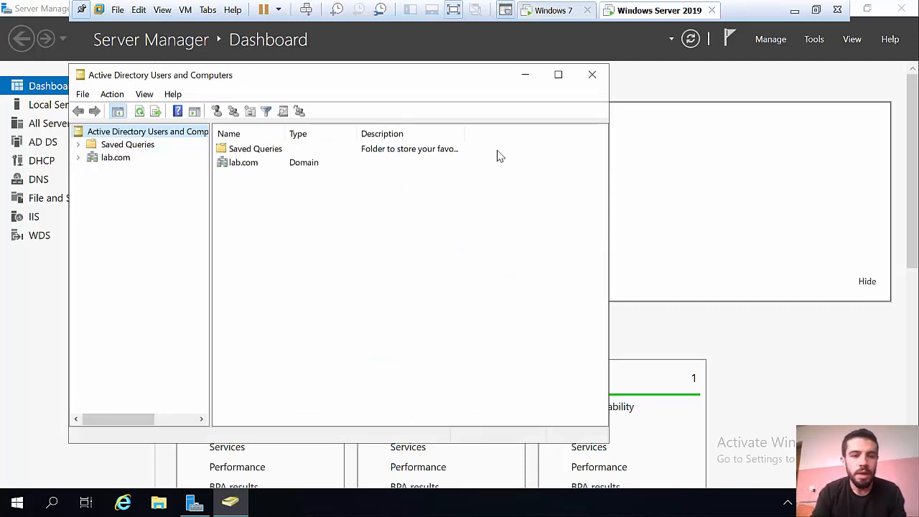
Expand lab.com, browse its Computers and Users containers, then select the domain again
click(78, 157)
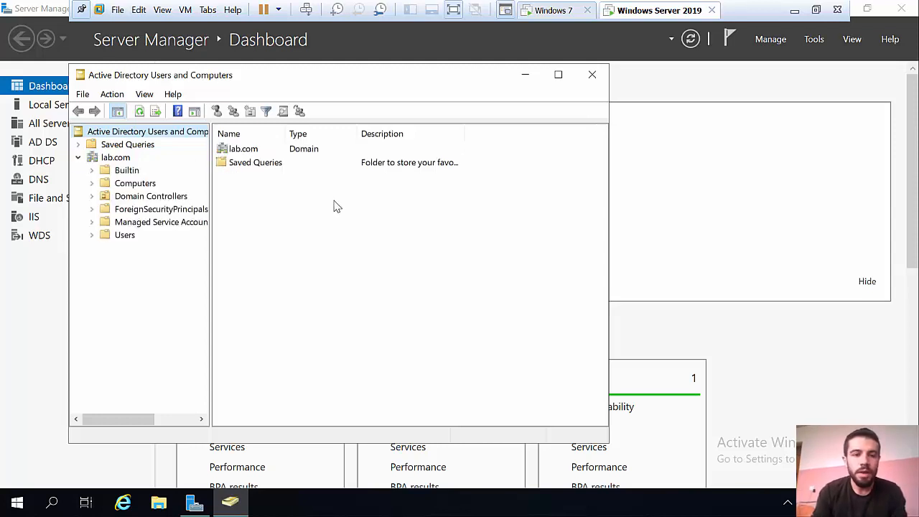
click(143, 185)
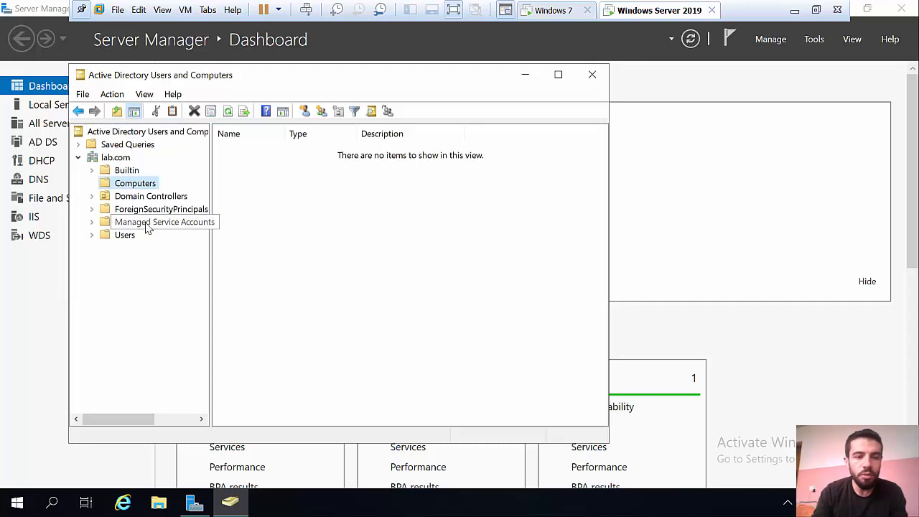
click(125, 235)
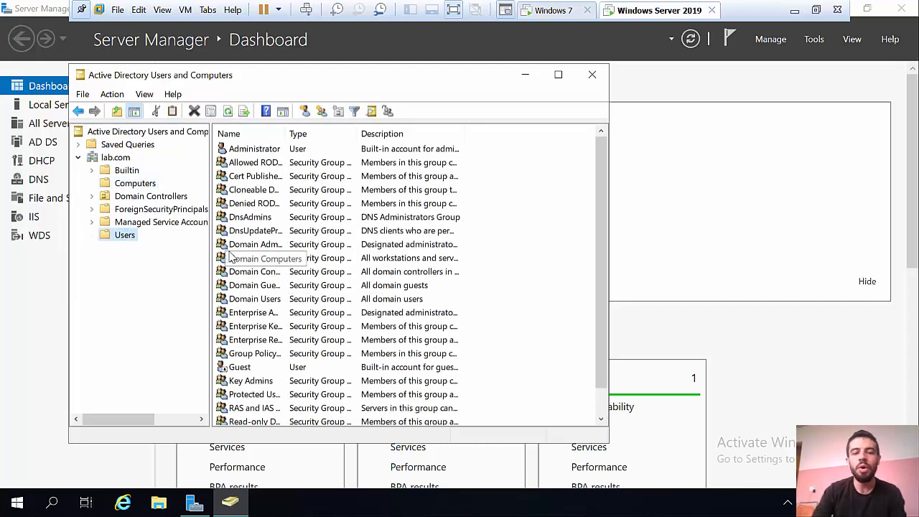
click(115, 158)
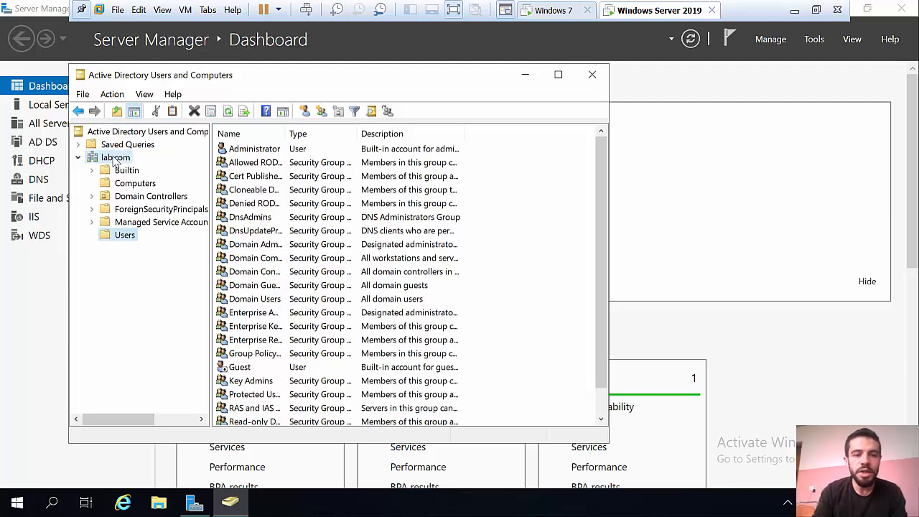
right_click(115, 159)
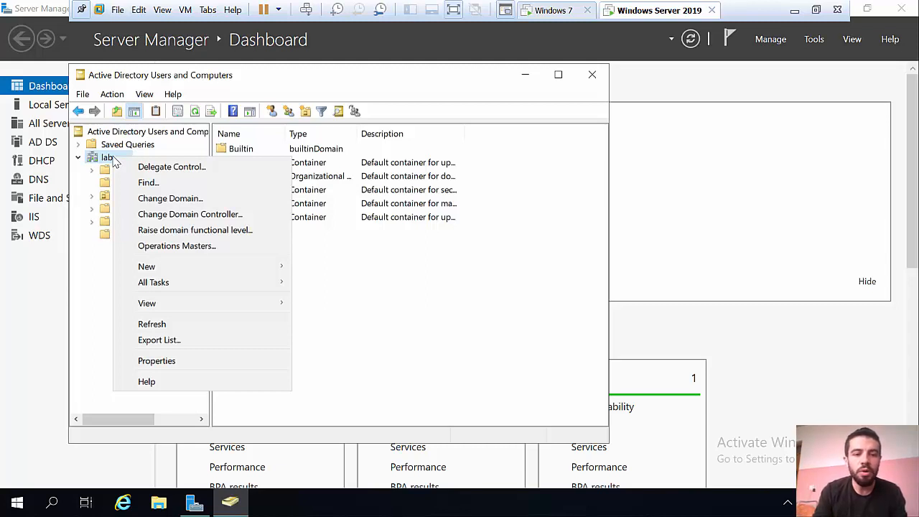
Create an organizational unit named HR under lab.com
mouse_move(192, 265)
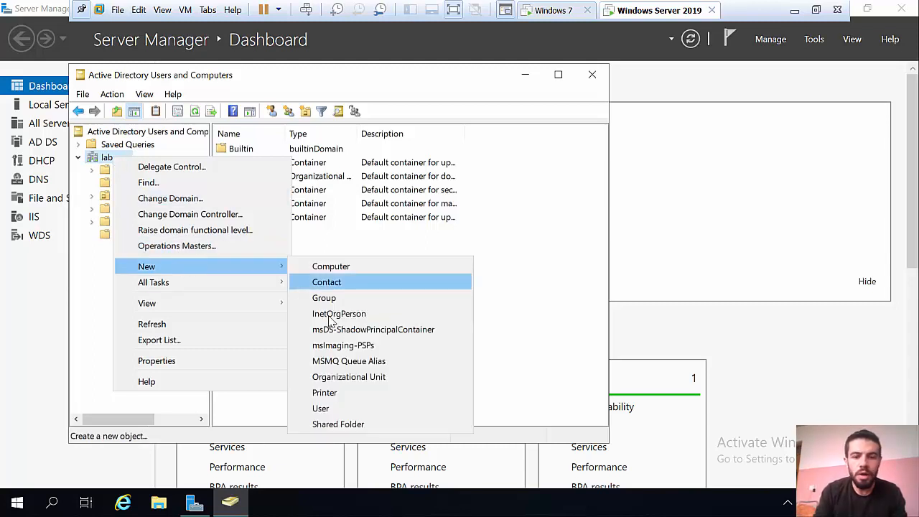
click(366, 377)
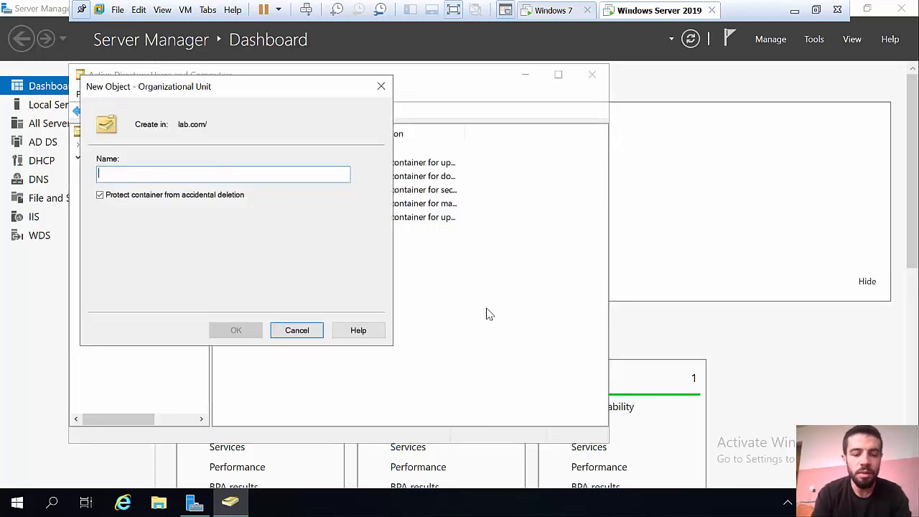
text(HR)
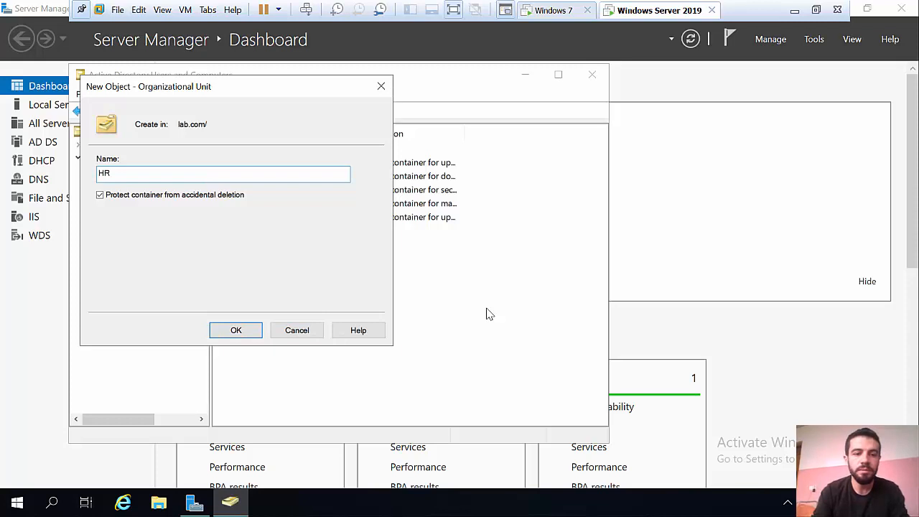
click(248, 330)
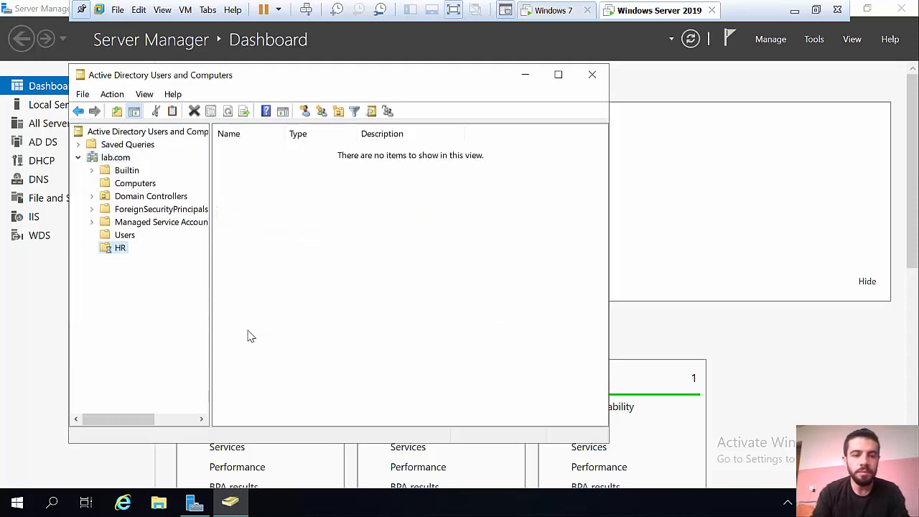
right_click(116, 256)
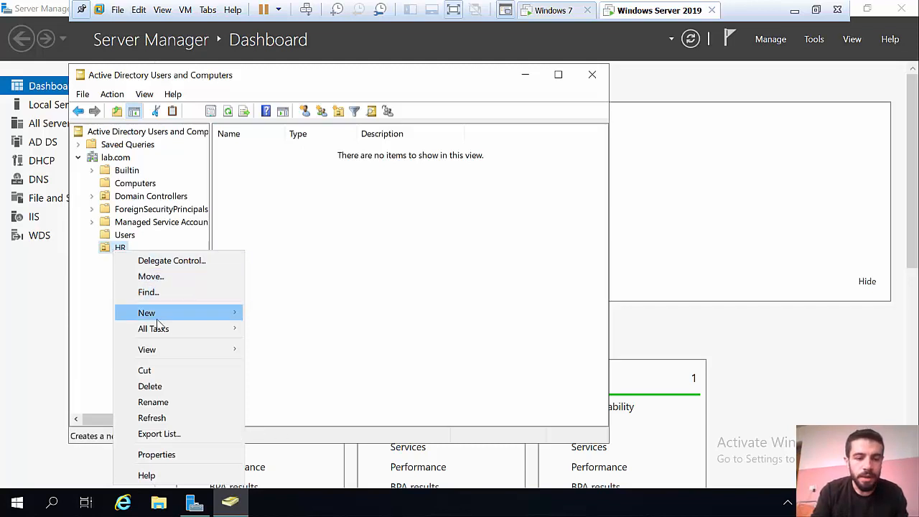
Start a new HR user with first name Osama and logon name osama, advancing to the password page
mouse_move(191, 309)
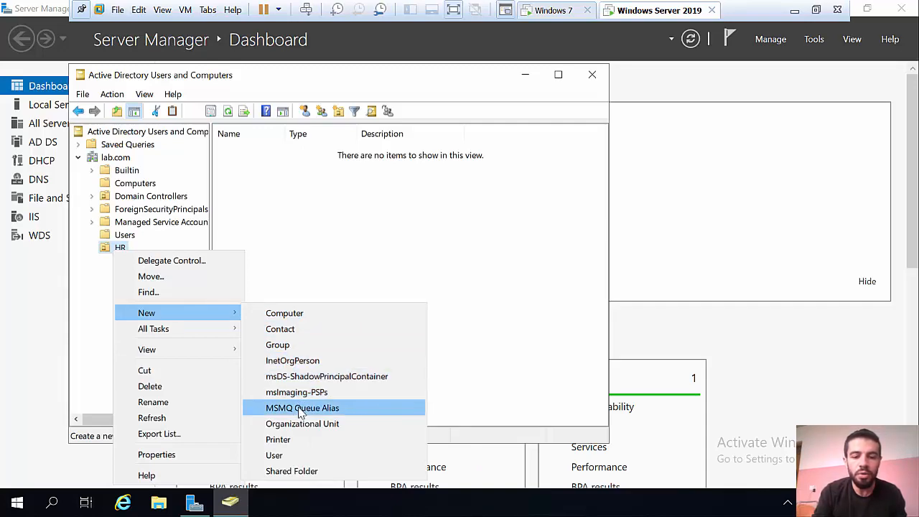
click(316, 457)
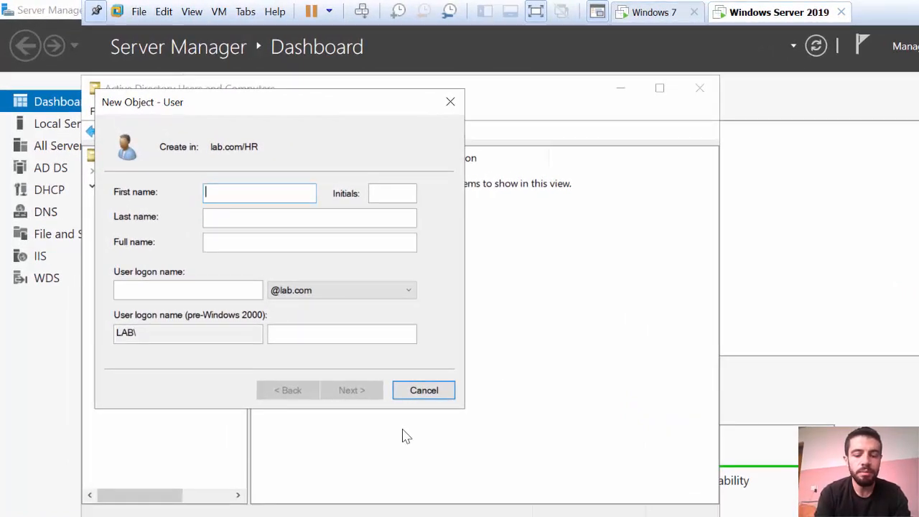
text(Osama)
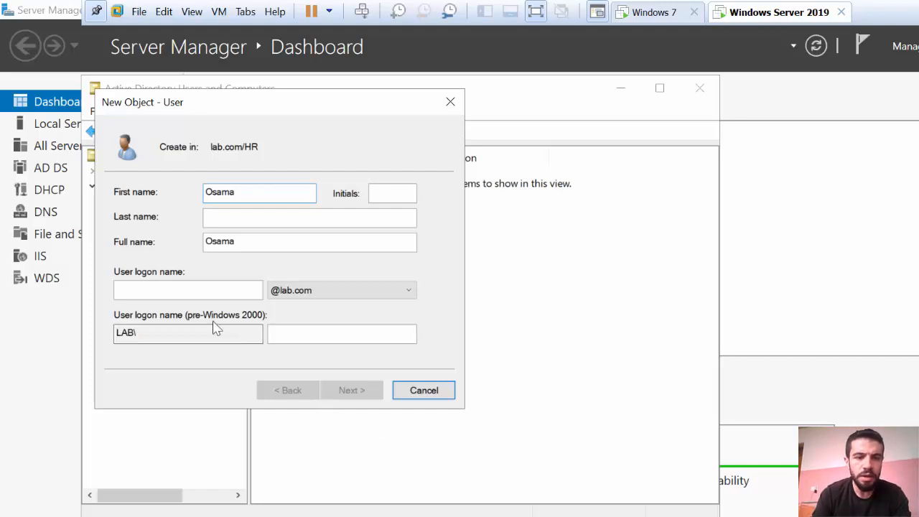
click(153, 289)
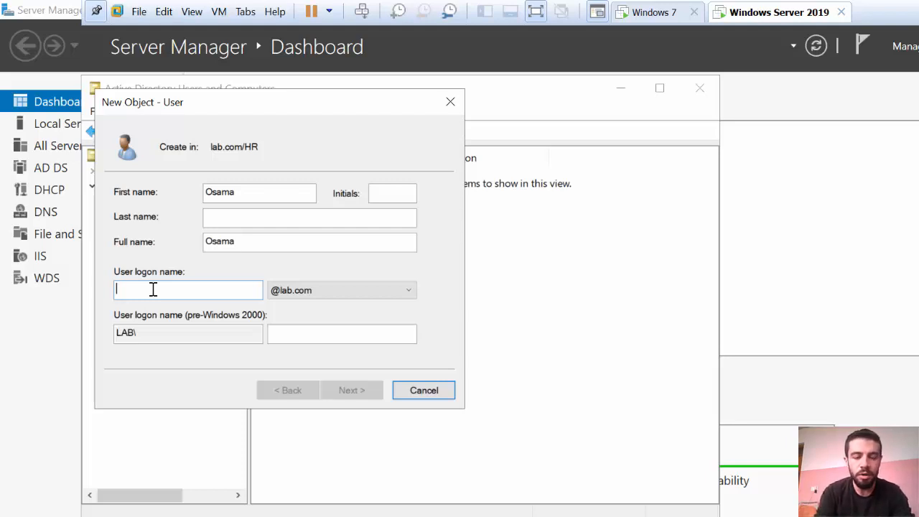
text(osama)
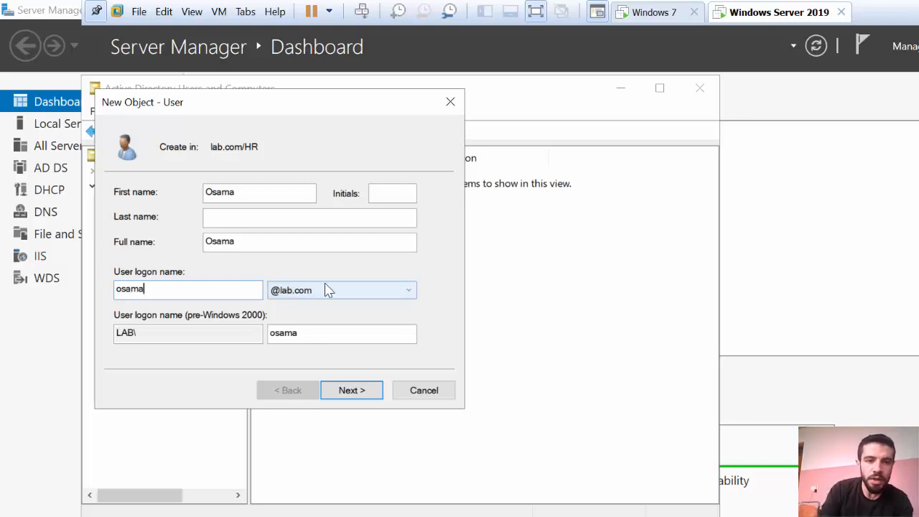
click(265, 219)
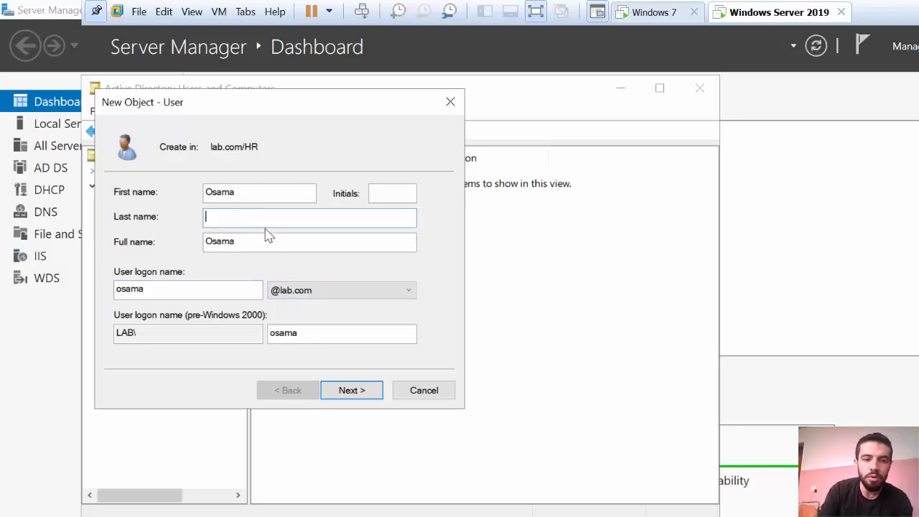
click(352, 392)
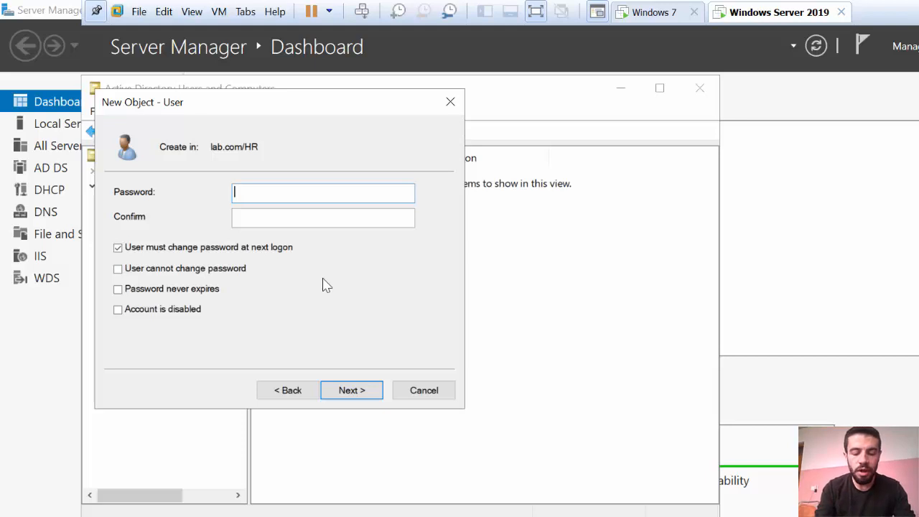
Enter and confirm the new account's password
text(Pa$$w0rd)
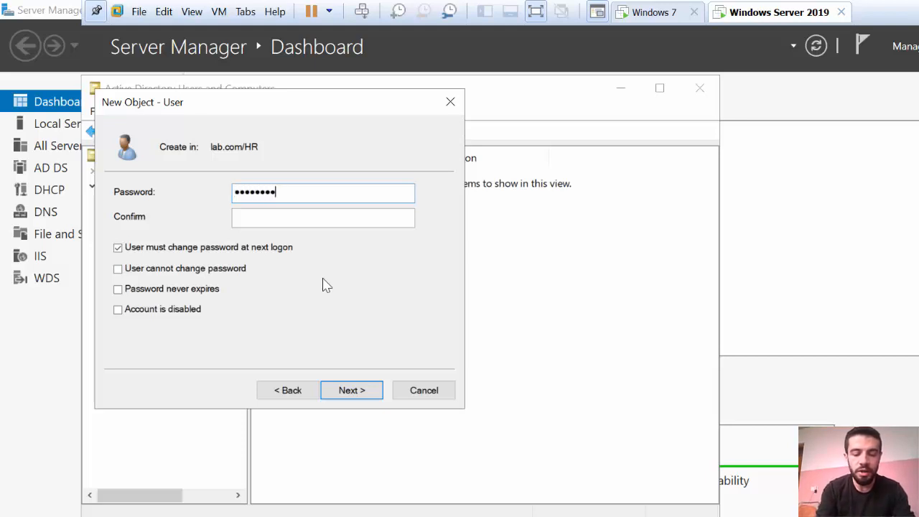
text(1234)
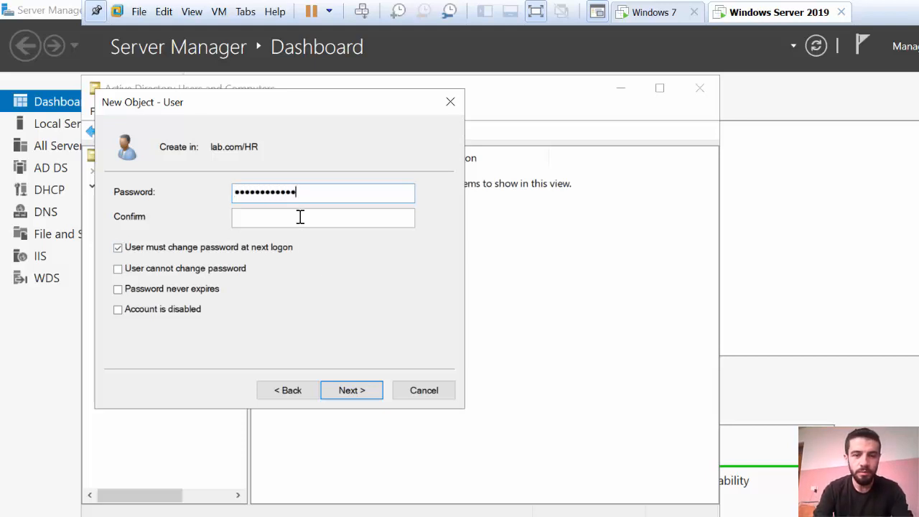
click(300, 217)
text(Pa)
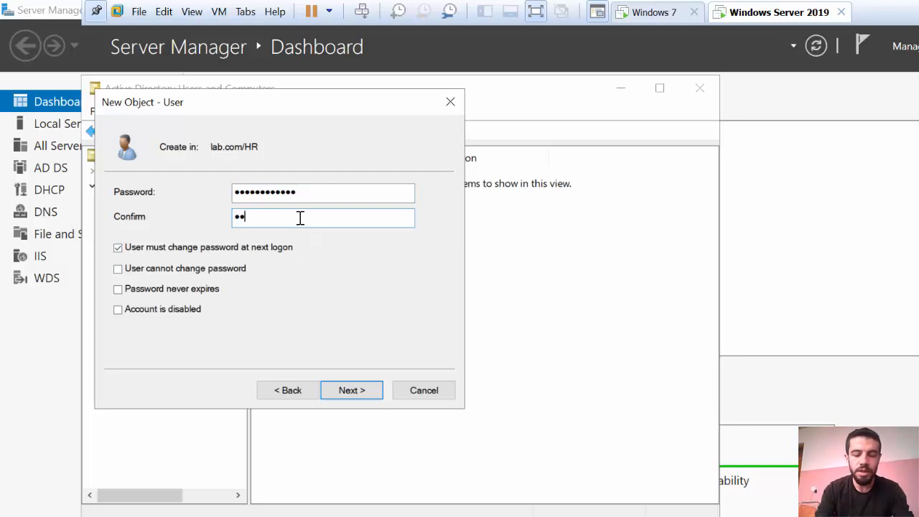
text($$w0rd12)
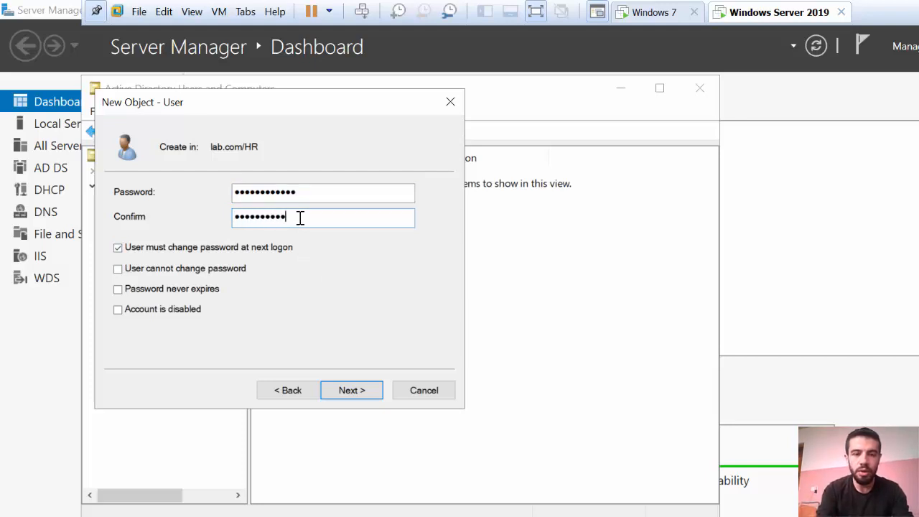
text(34)
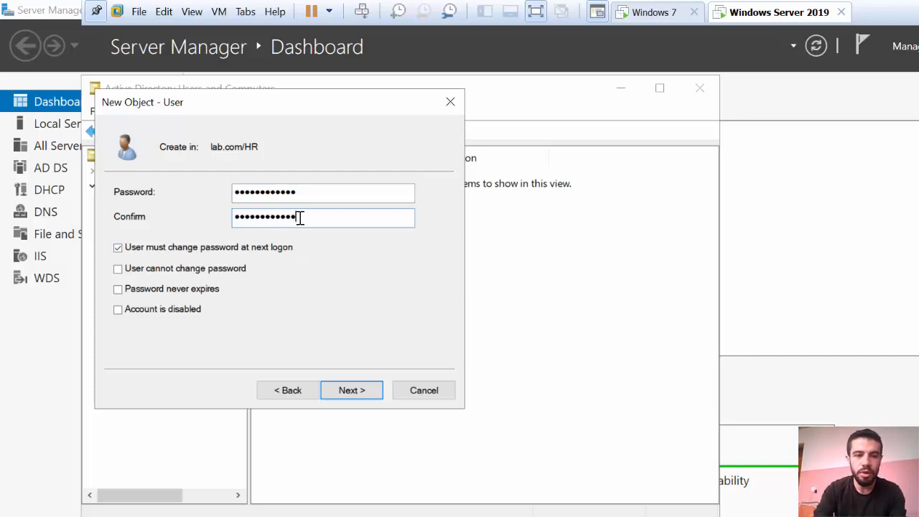
Leave all four account option checkboxes cleared and finish creating the Osama account
click(167, 252)
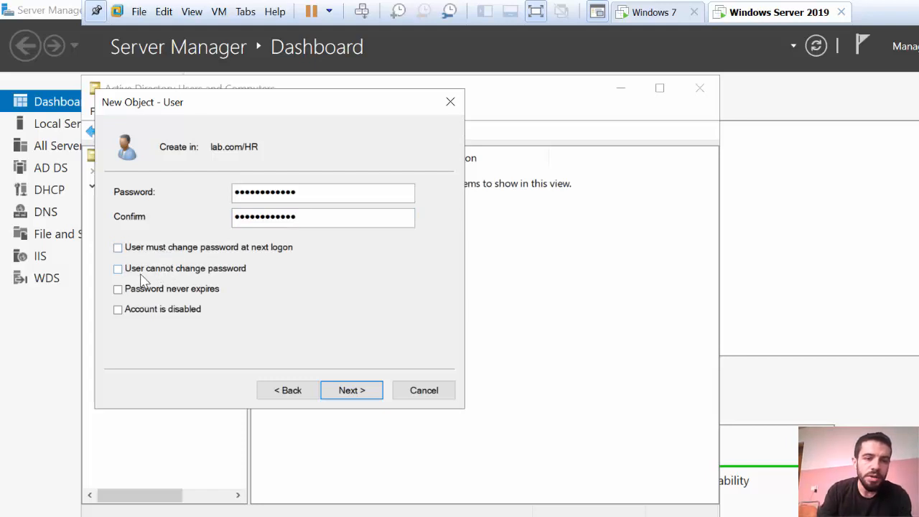
click(150, 272)
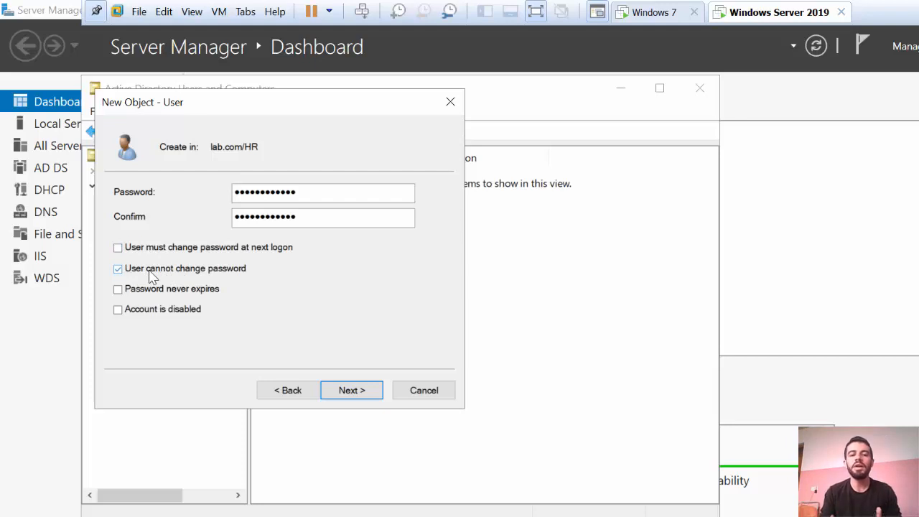
click(149, 274)
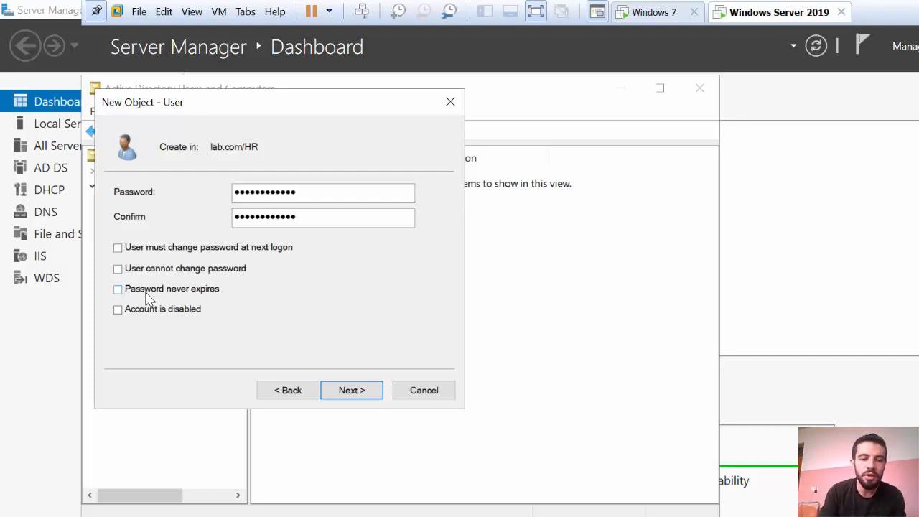
click(146, 292)
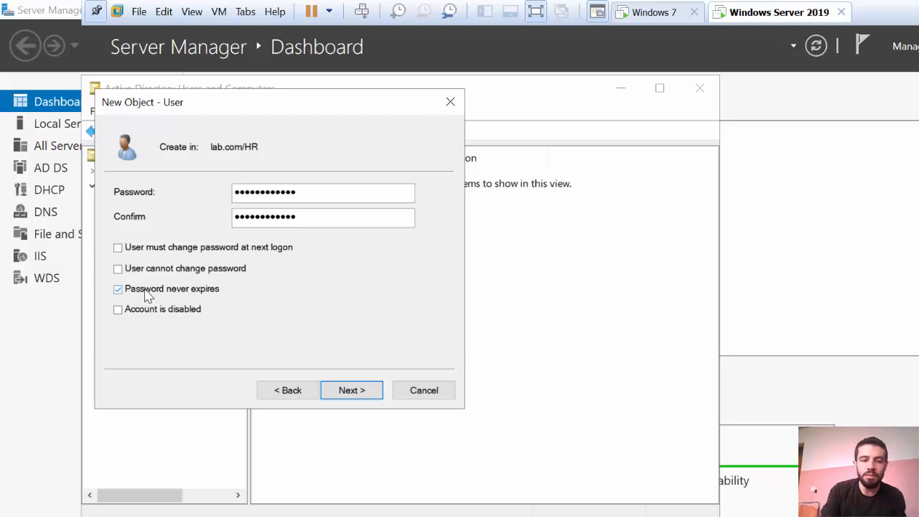
click(146, 293)
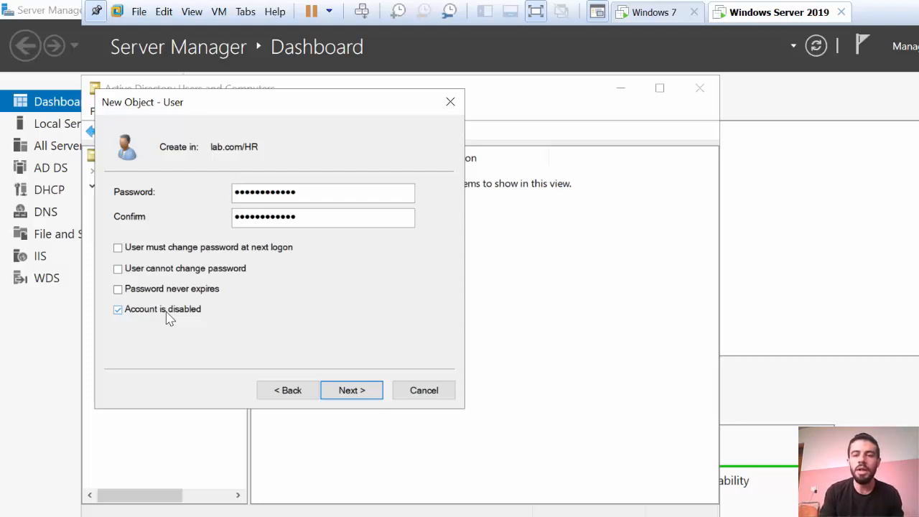
click(166, 314)
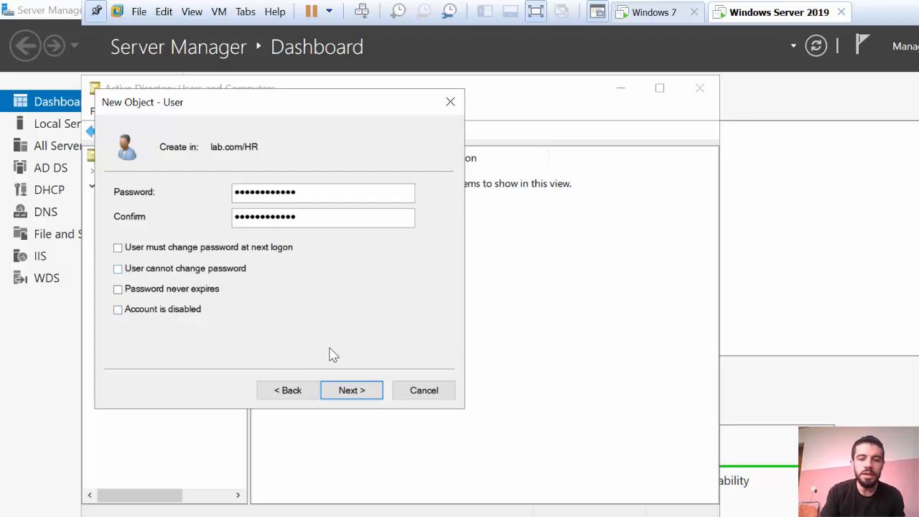
click(349, 399)
click(358, 397)
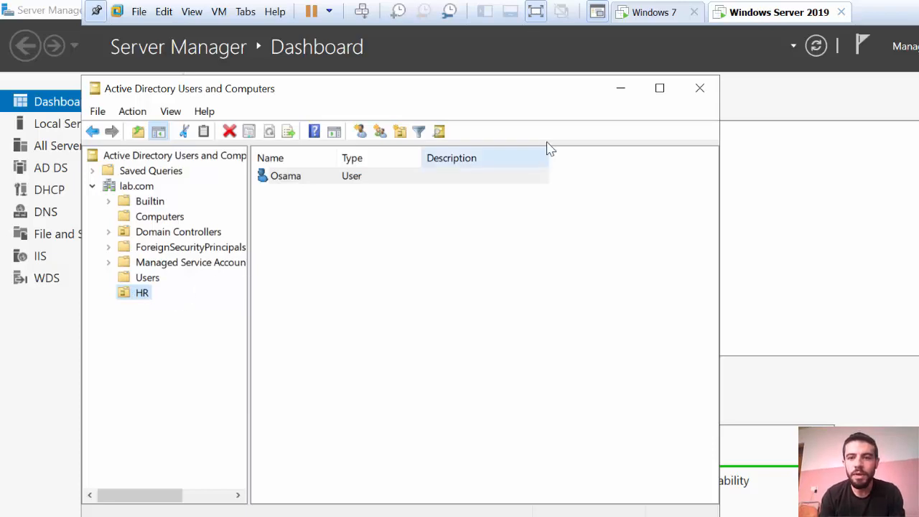
Switch to the Windows 7 virtual machine in VMware Workstation
click(650, 16)
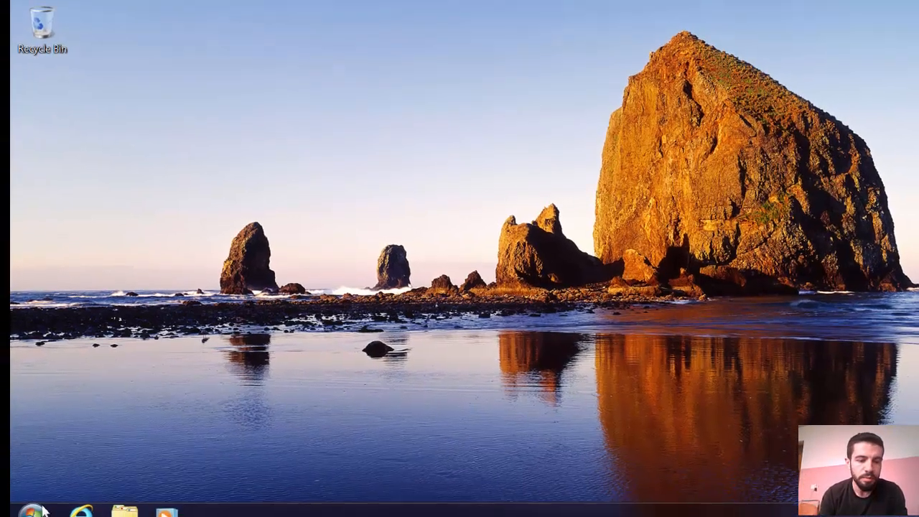
Open Command Prompt via cmd and ping 192.168.4.200, getting four replies with 0% loss
click(37, 510)
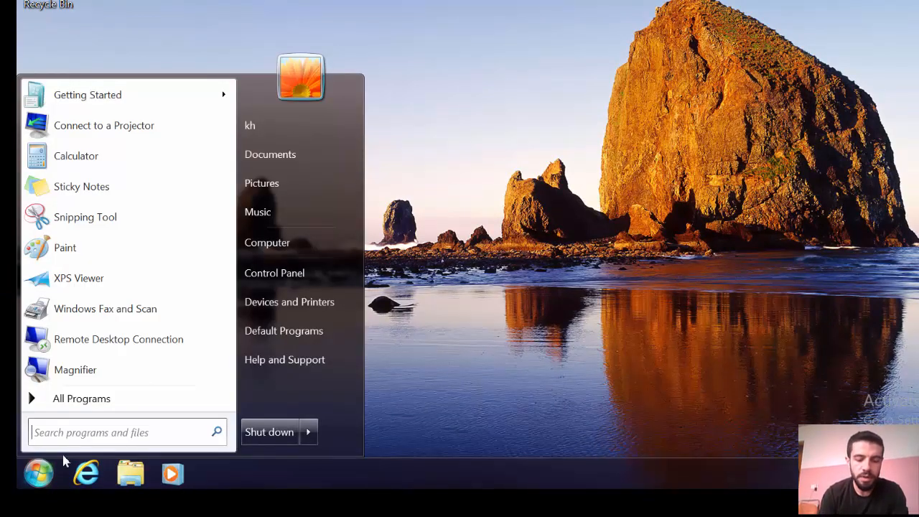
text(cmd)
key(Return)
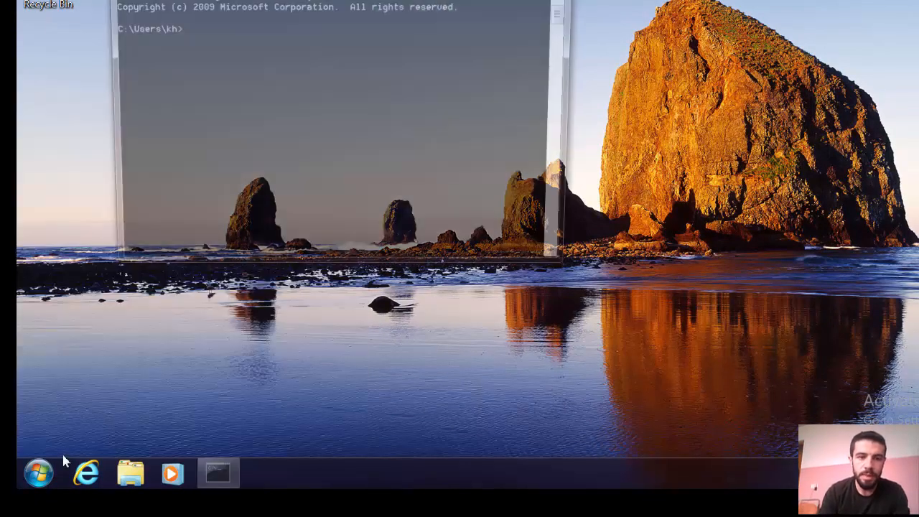
text(ping 19)
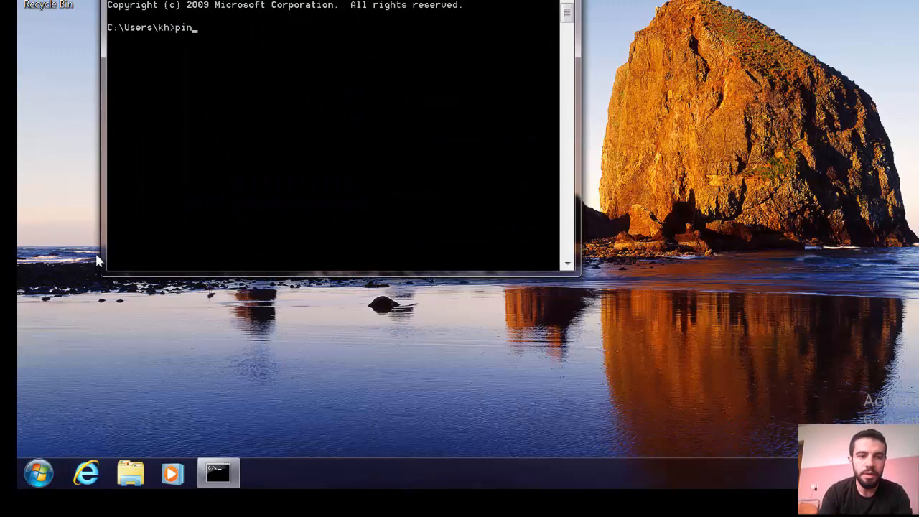
text(2)
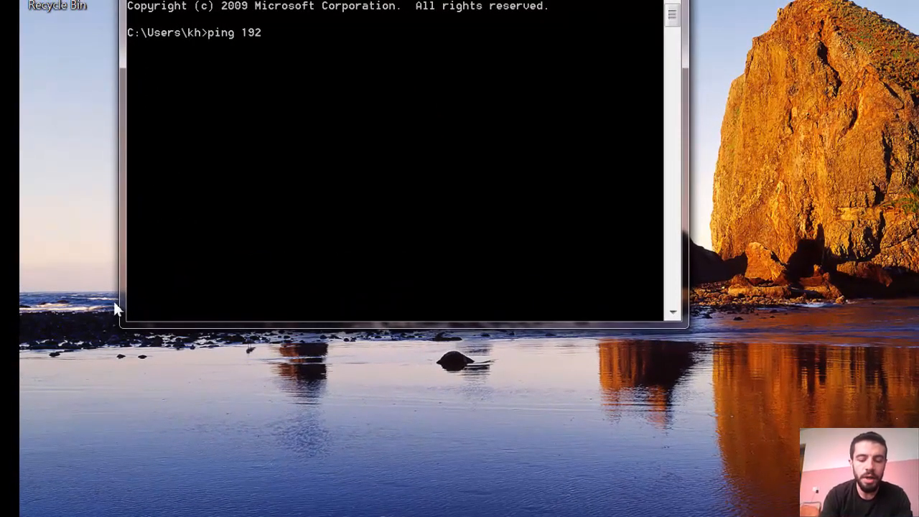
text(.1)
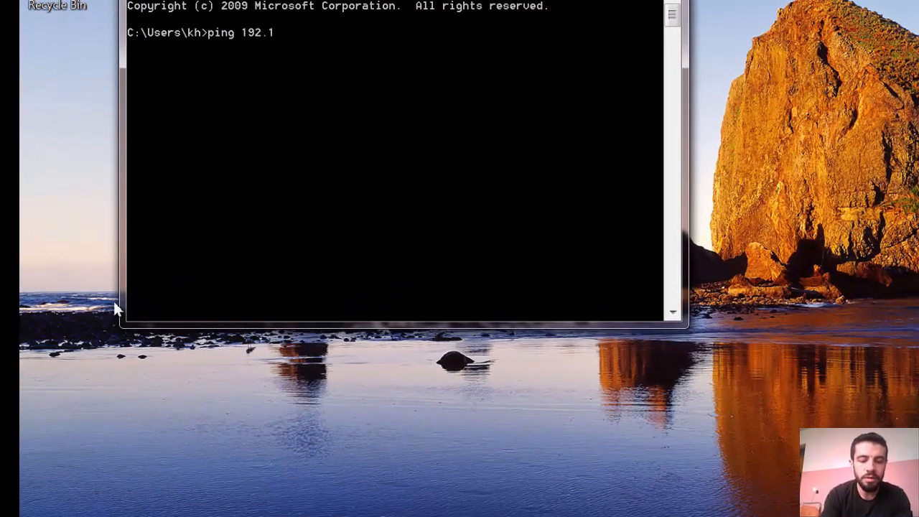
text(68.)
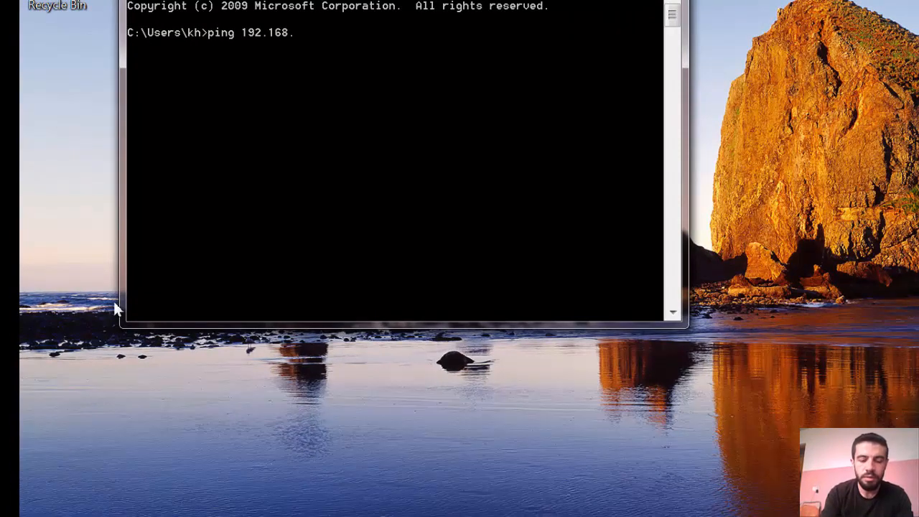
text(4.200)
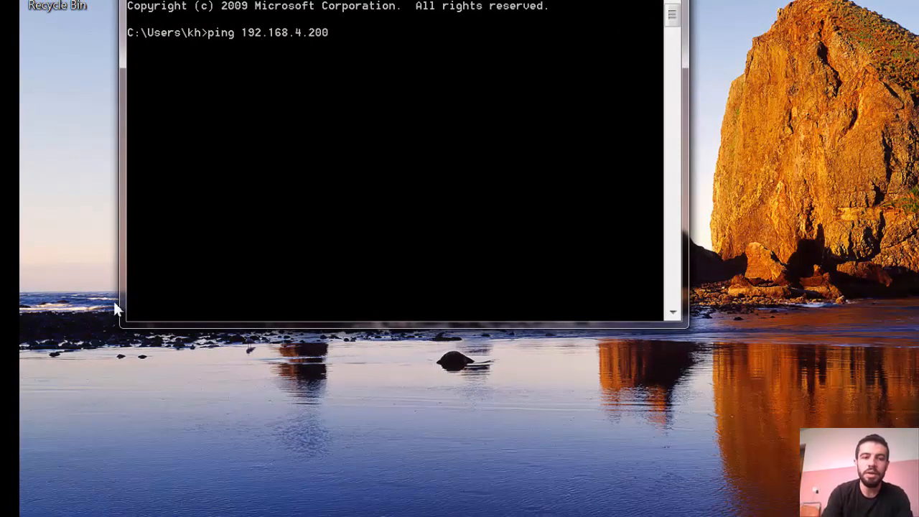
key(Return)
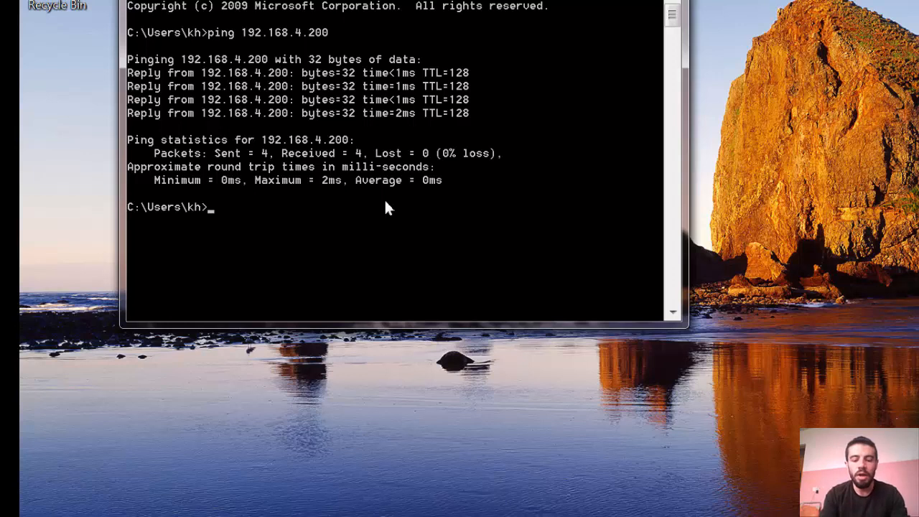
text(ping la)
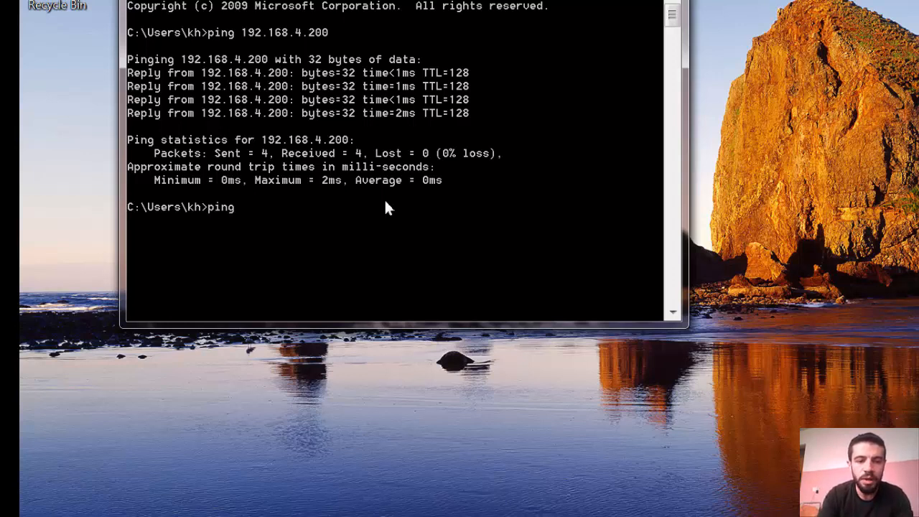
text(b.com)
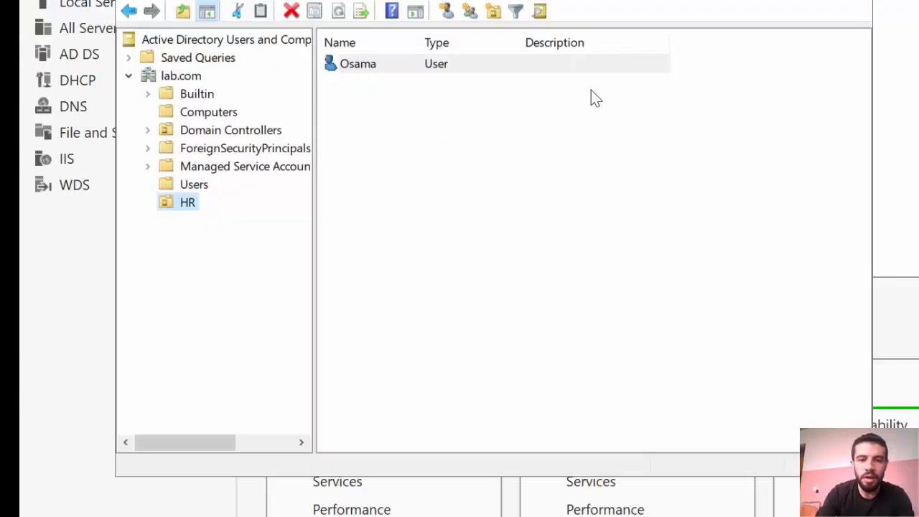
Minimize Active Directory Users and Computers and show Server Manager's Local Server page
click(912, 77)
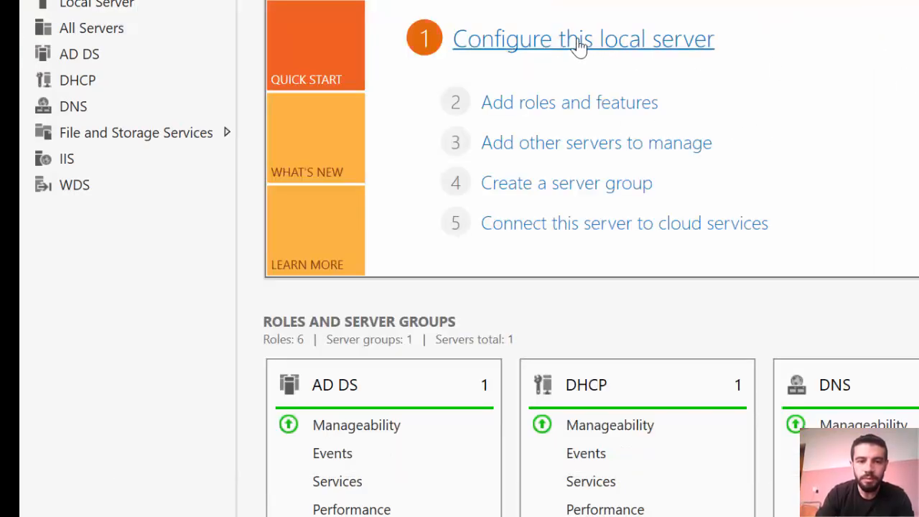
click(132, 7)
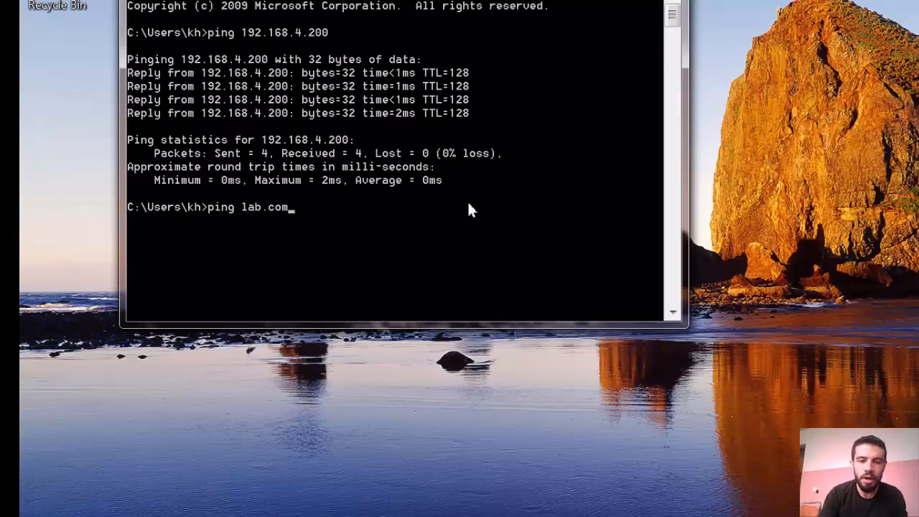
Ping lab.com, confirming it resolves to 192.168.4.200 with 0% loss, then close Command Prompt
key(Return)
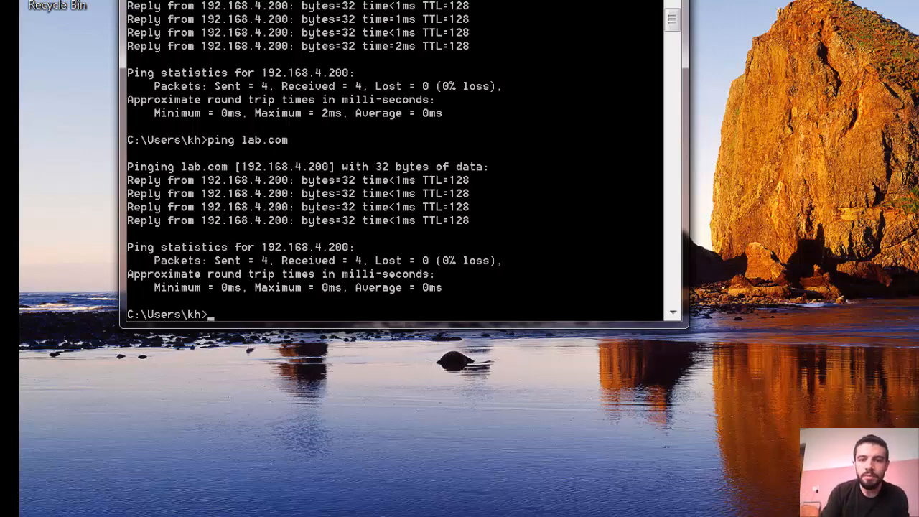
click(665, 0)
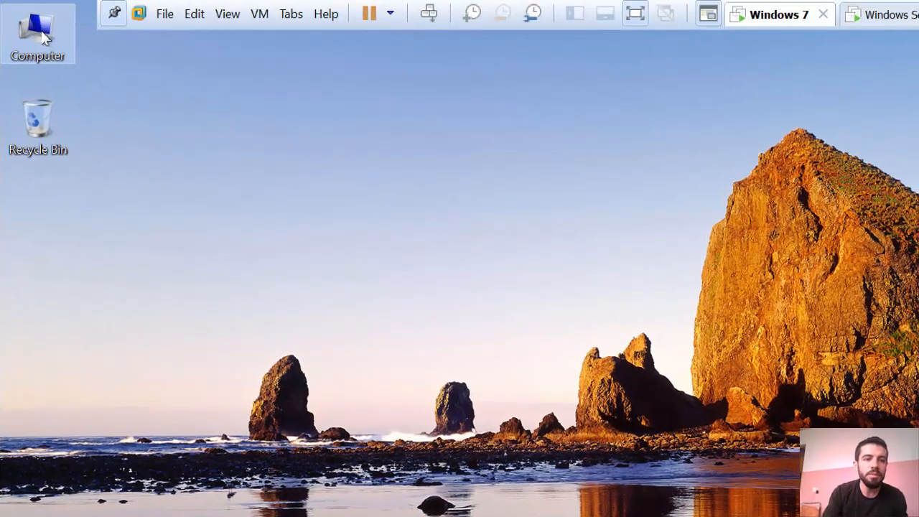
In System Properties' Computer Name/Domain Changes dialog, replace the computer name win7 with osama
right_click(44, 38)
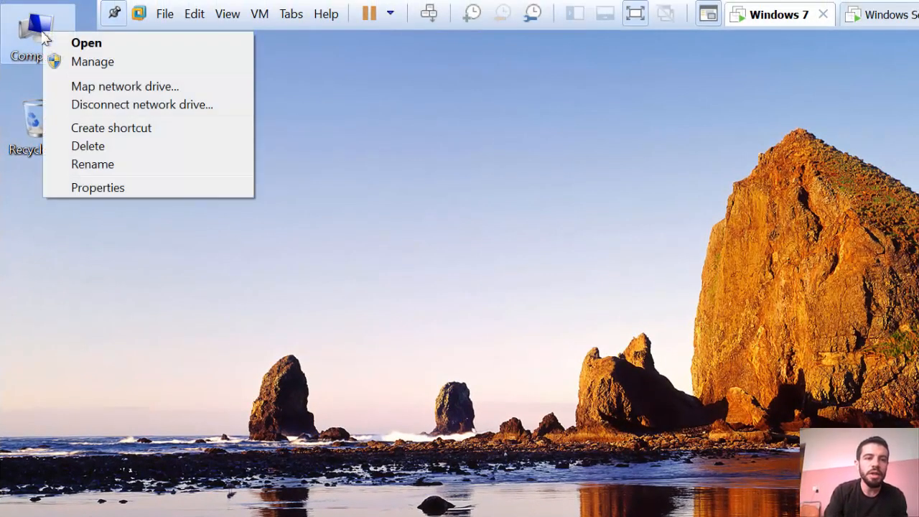
click(100, 191)
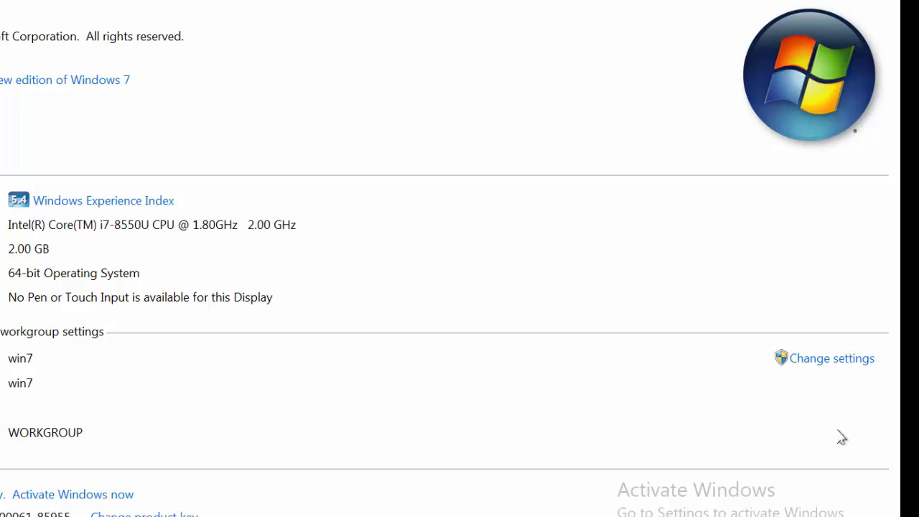
click(858, 366)
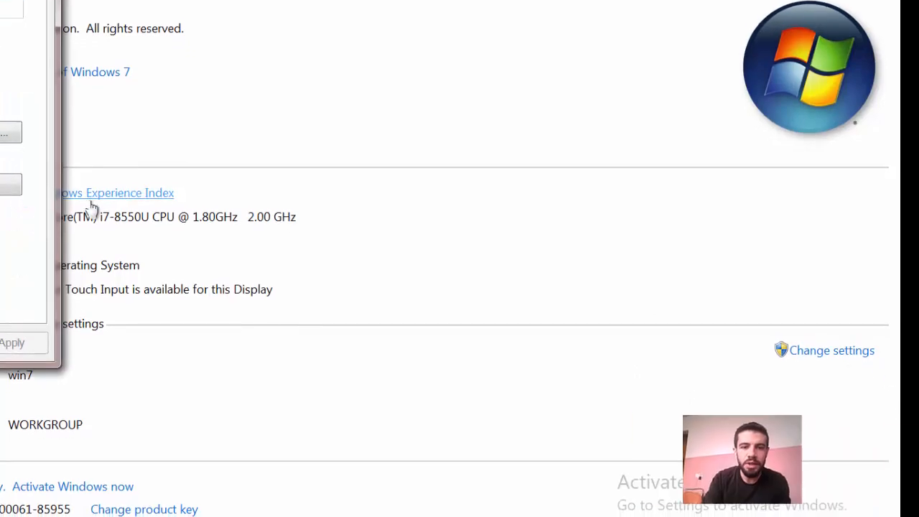
click(10, 175)
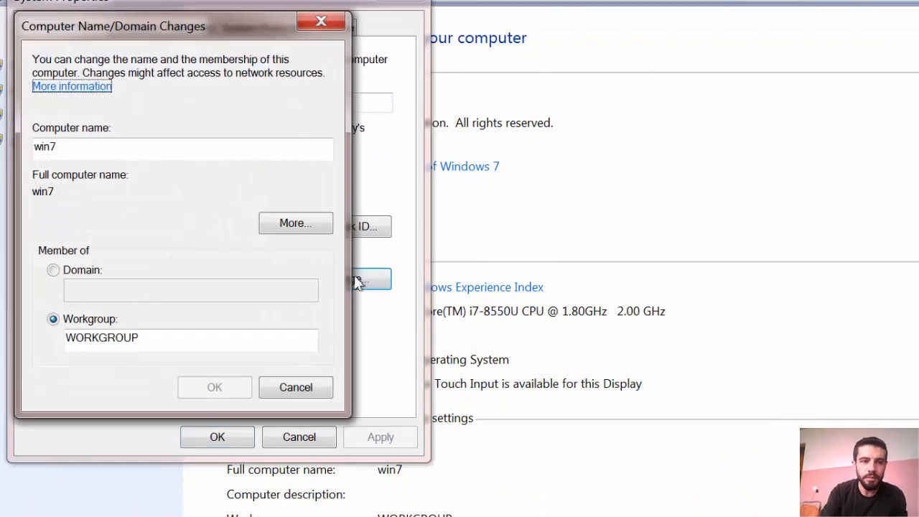
double_click(104, 149)
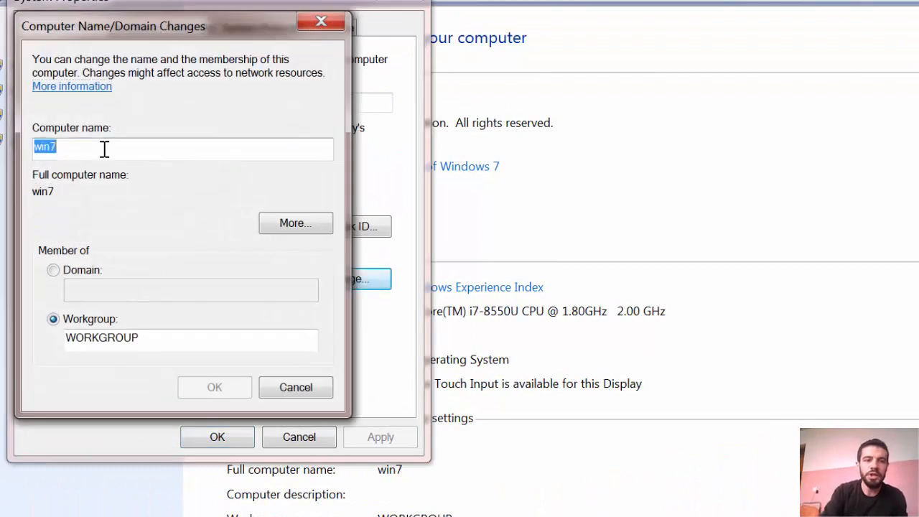
key(BackSpace)
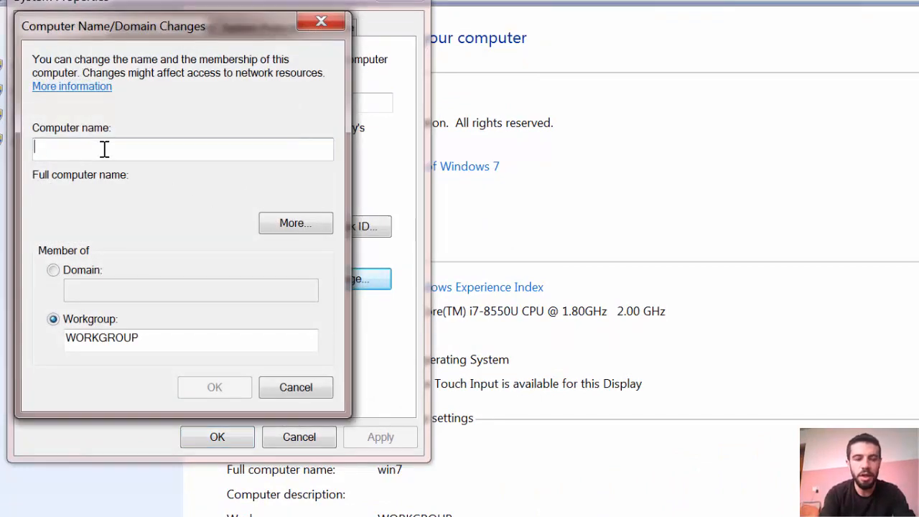
text(os)
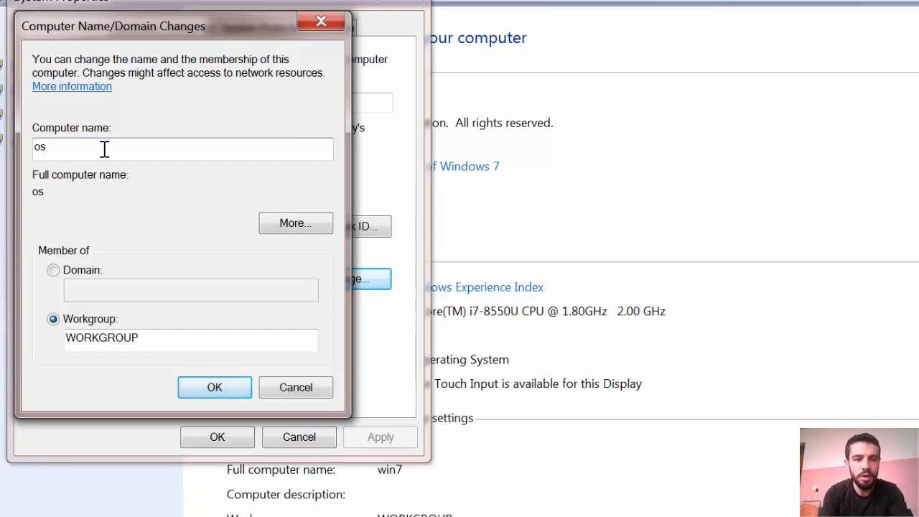
text(ama)
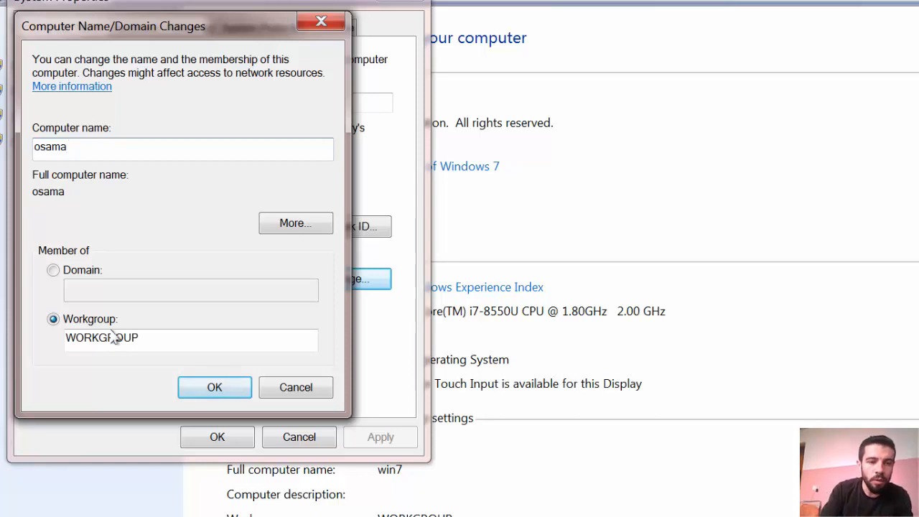
Change the computer's membership from WORKGROUP to the lab.com domain and submit it
click(83, 276)
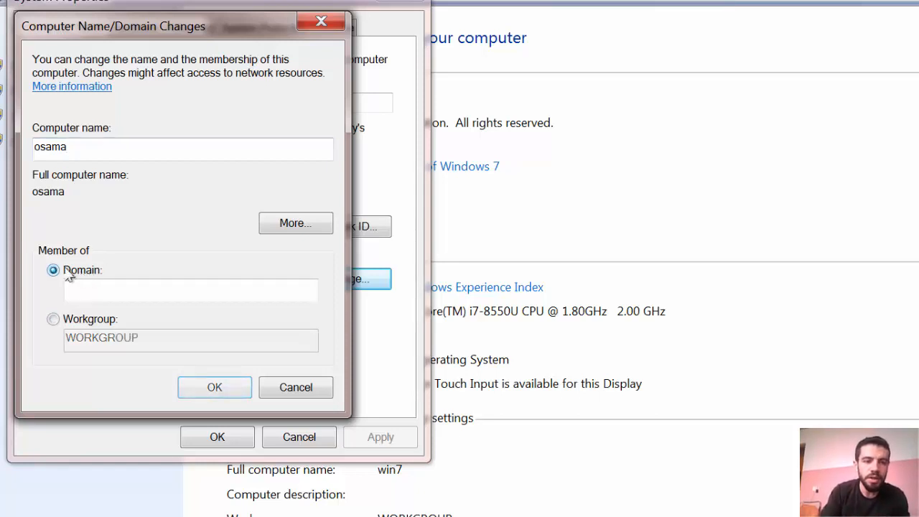
click(109, 289)
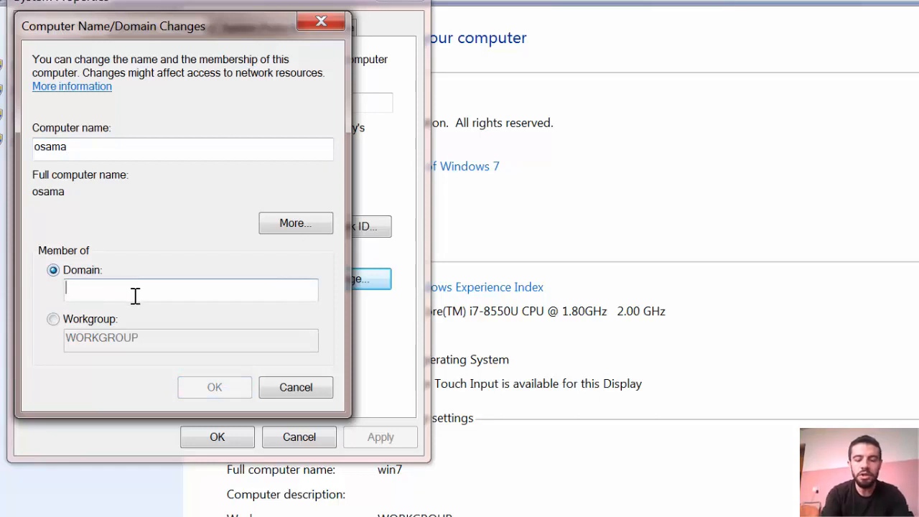
text(lab.com)
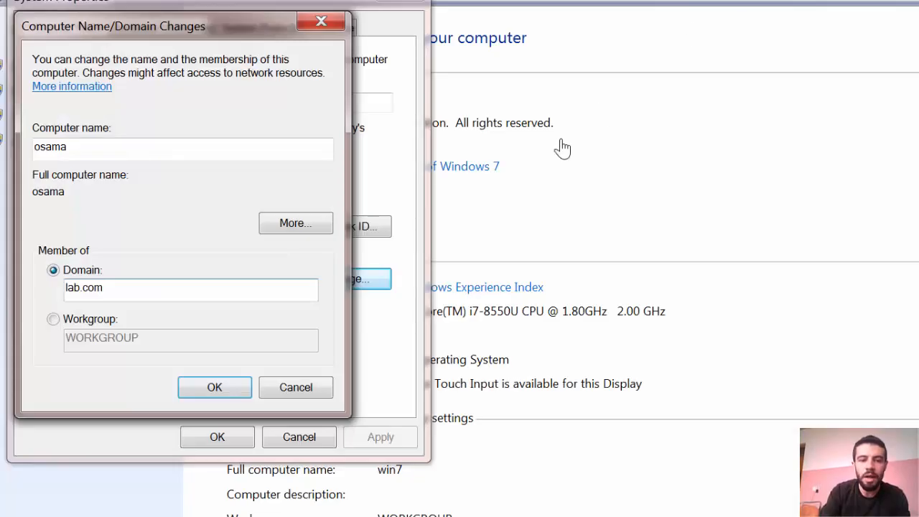
click(225, 393)
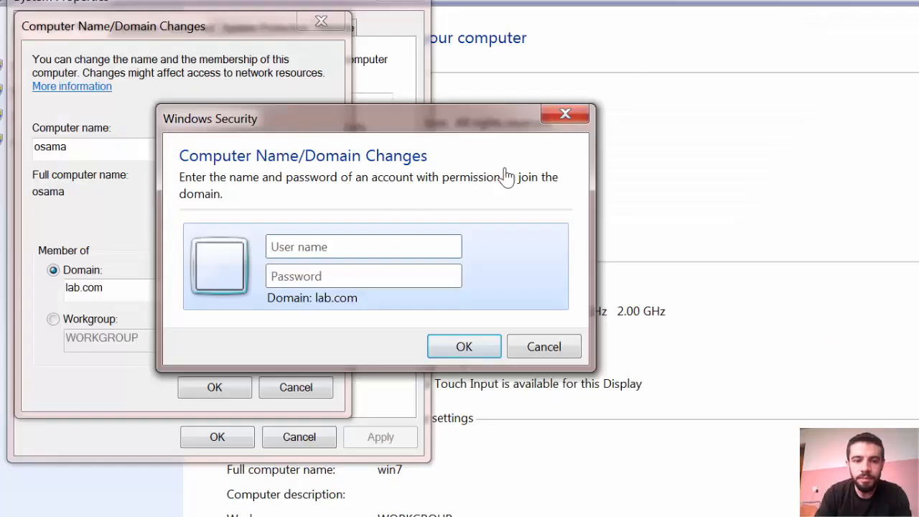
Authorise the lab.com join with the administrator user name and its password
click(360, 245)
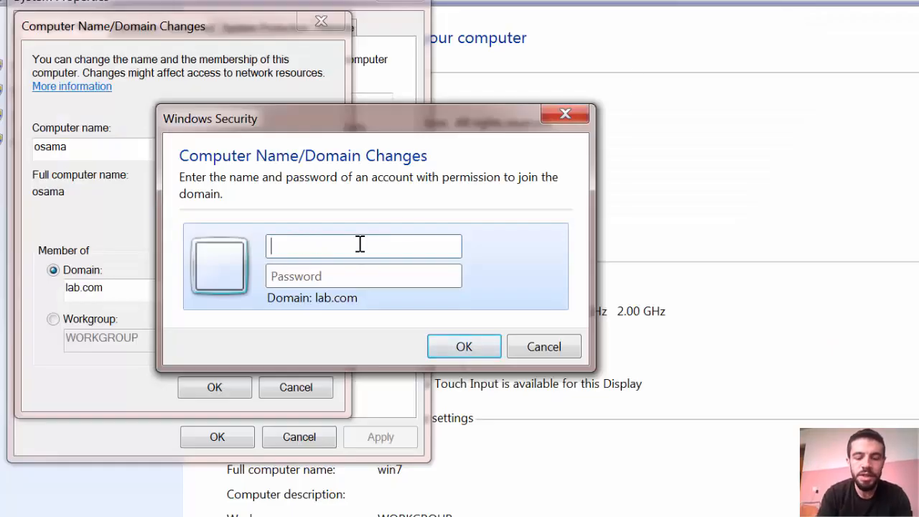
text(admin)
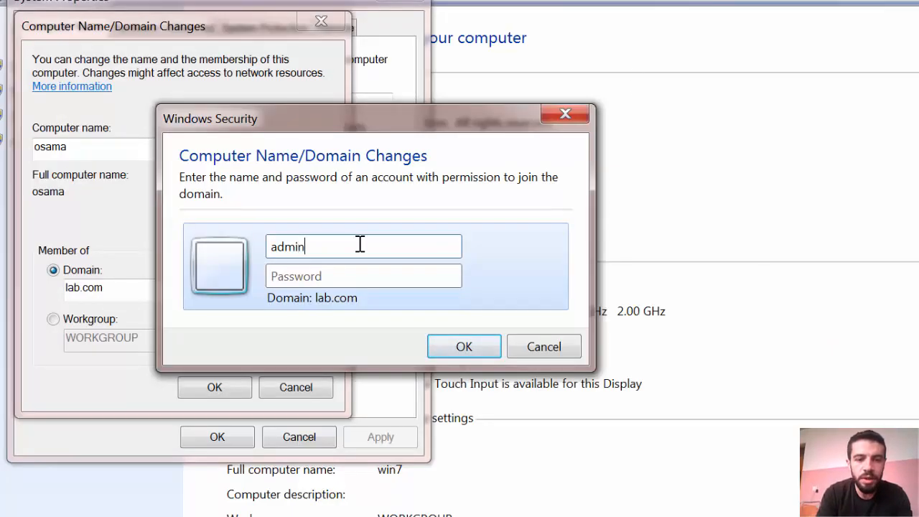
text(istrator)
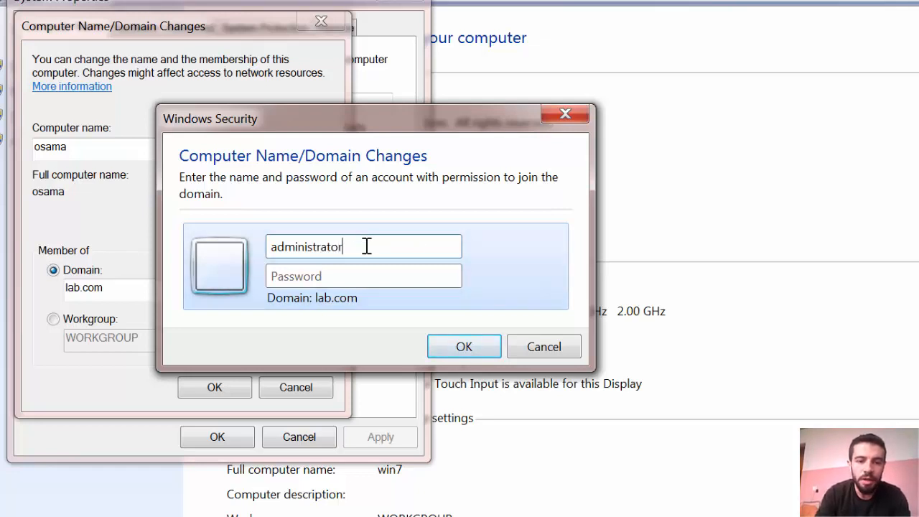
drag(349, 248, 256, 244)
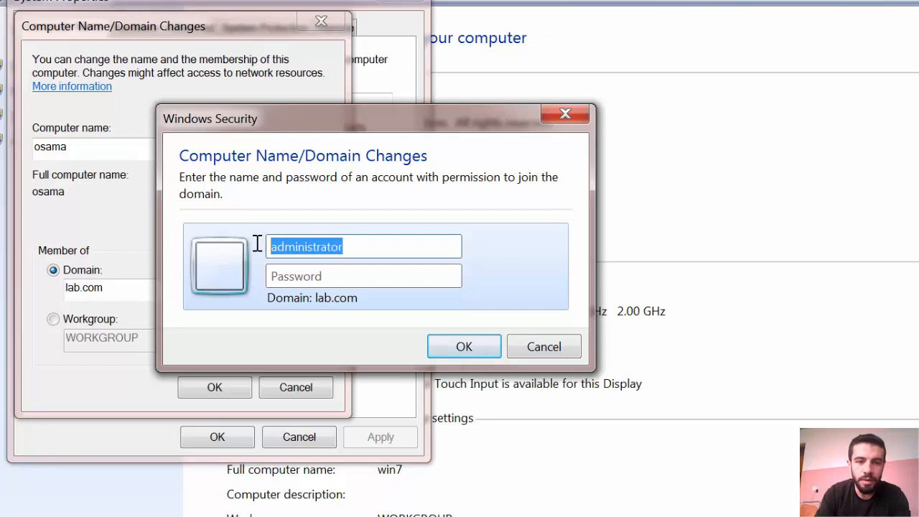
click(314, 271)
text(•••••)
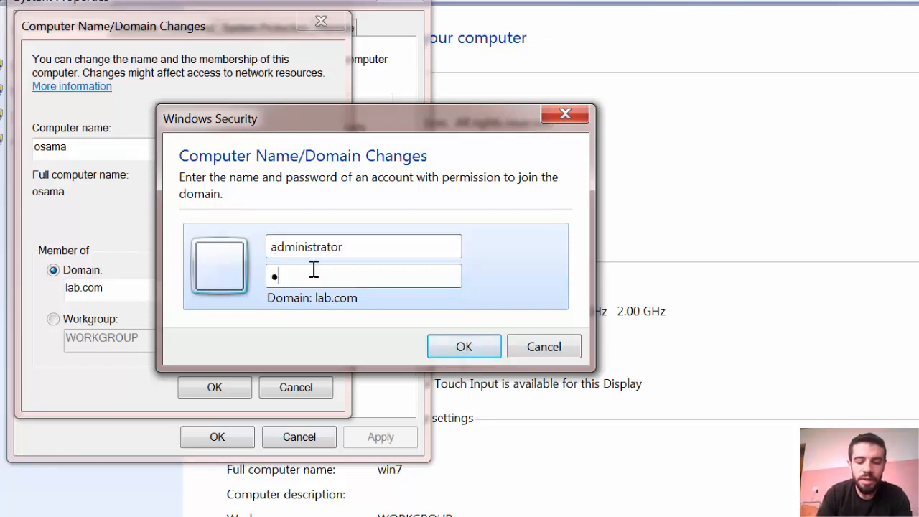
text(•••••••)
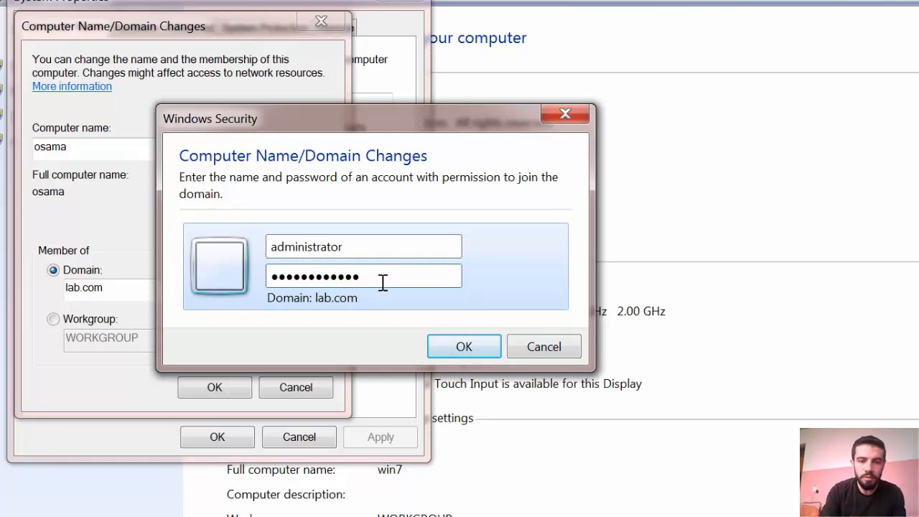
click(447, 350)
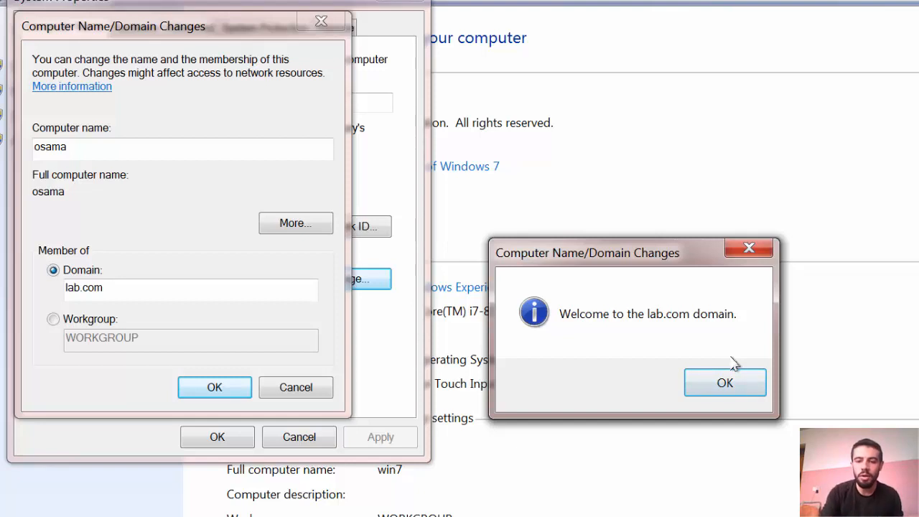
Acknowledge the welcome and restart messages, close System Properties, and restart Windows 7 now
click(747, 383)
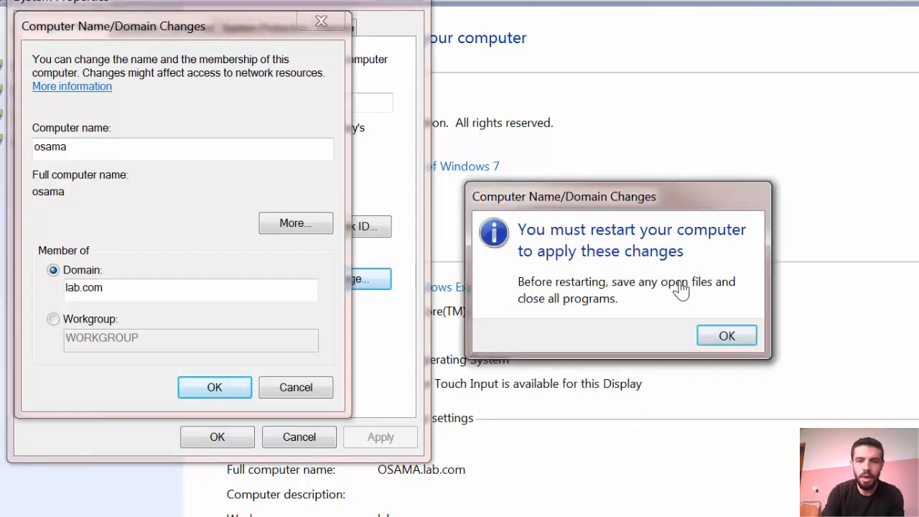
click(728, 338)
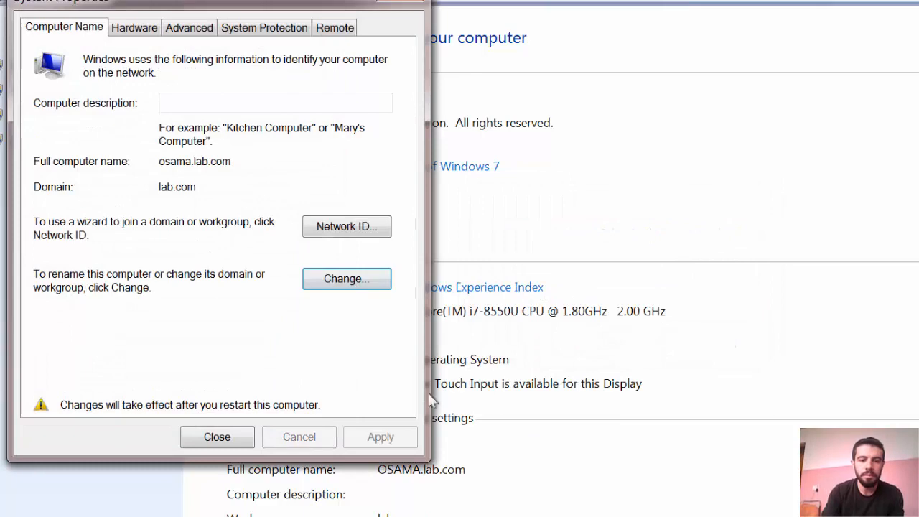
click(245, 441)
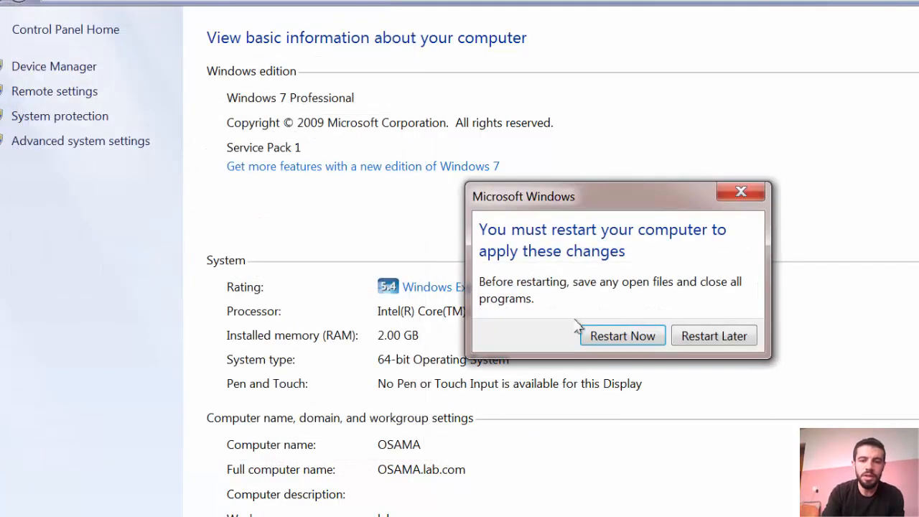
click(616, 341)
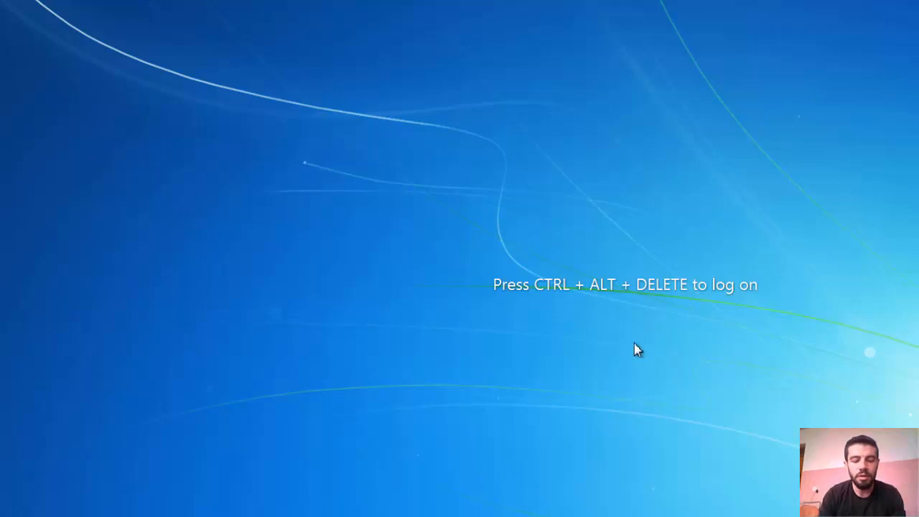
Bring up the Other User sign-in for LAB on Windows 7, then switch to the Server 2019 VM
key(ctrl+alt+Delete)
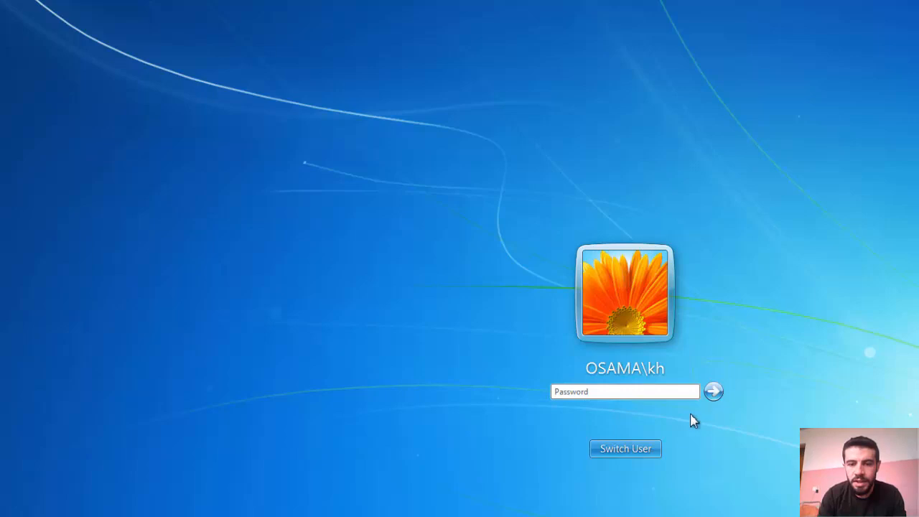
click(624, 452)
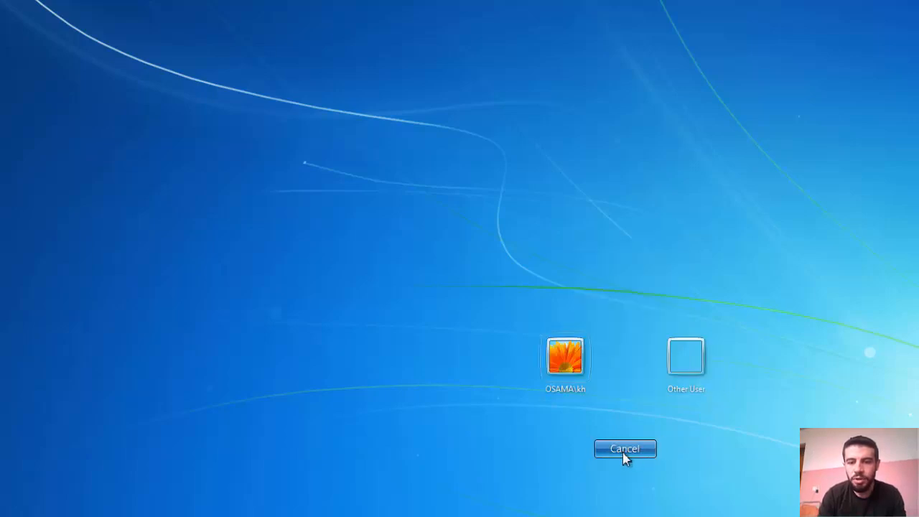
click(698, 365)
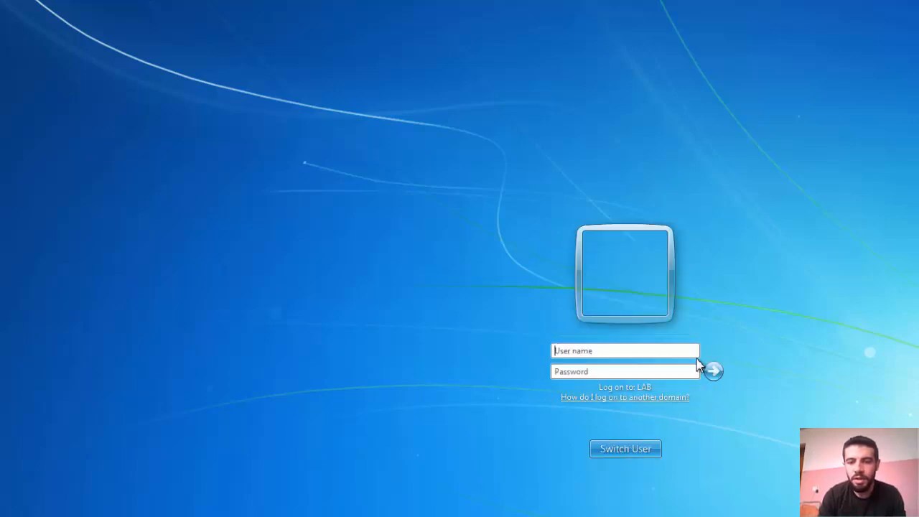
click(639, 352)
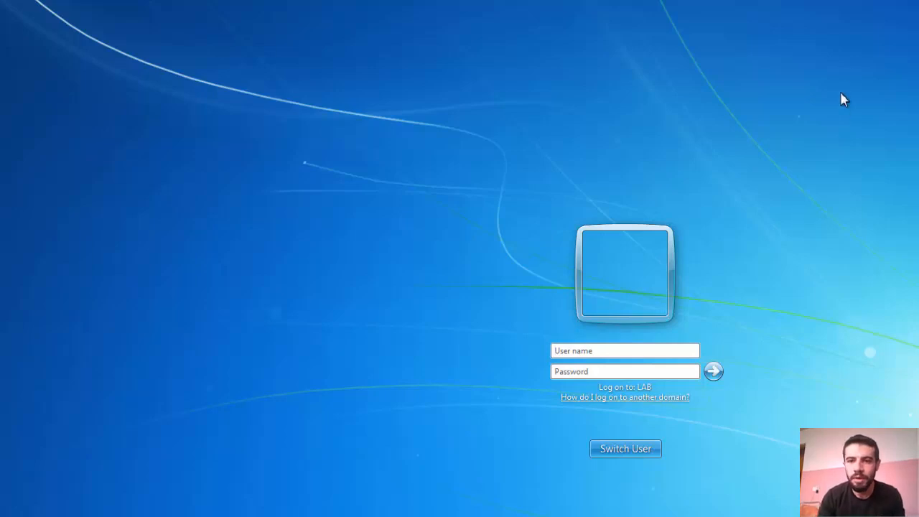
click(785, 40)
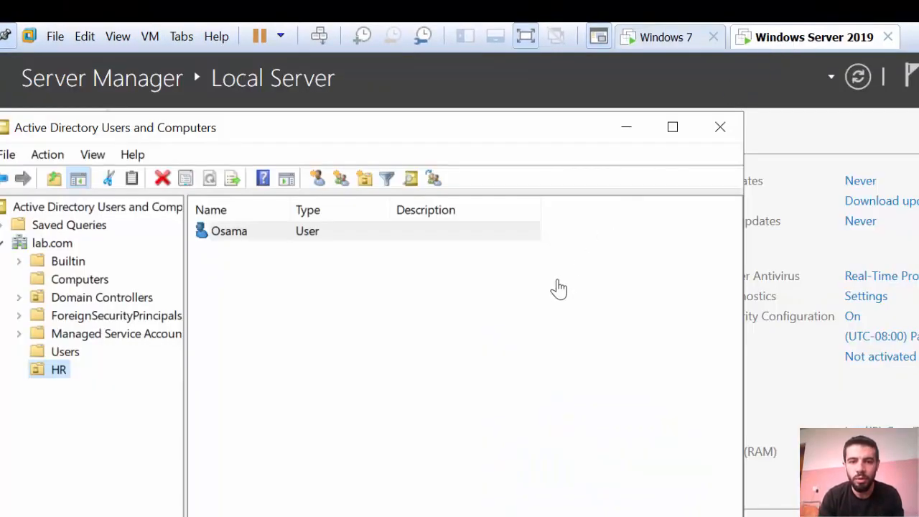
Refresh the lab.com Computers container so it lists the newly joined Windows 7 computer account
click(80, 283)
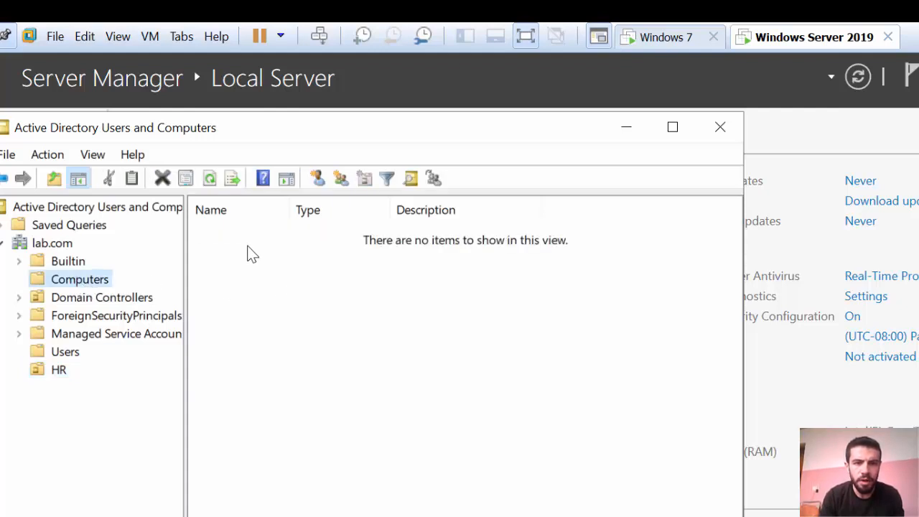
click(210, 178)
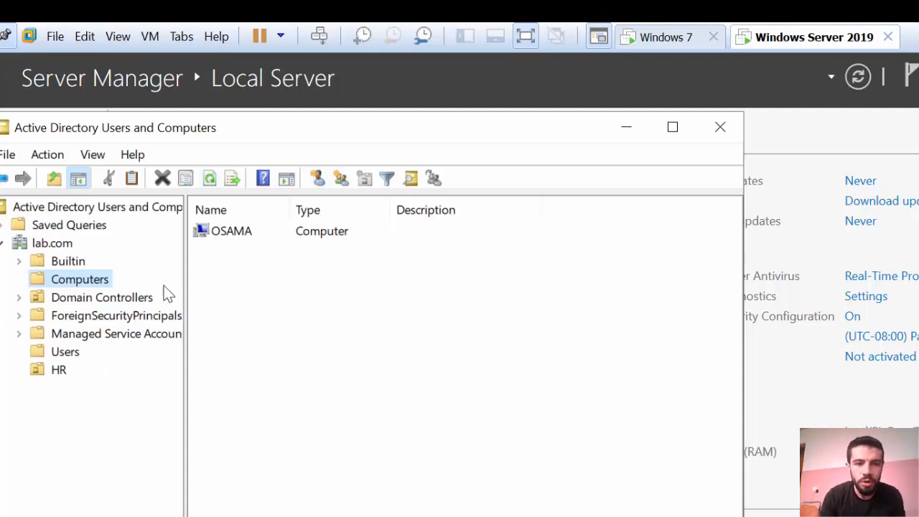
click(669, 44)
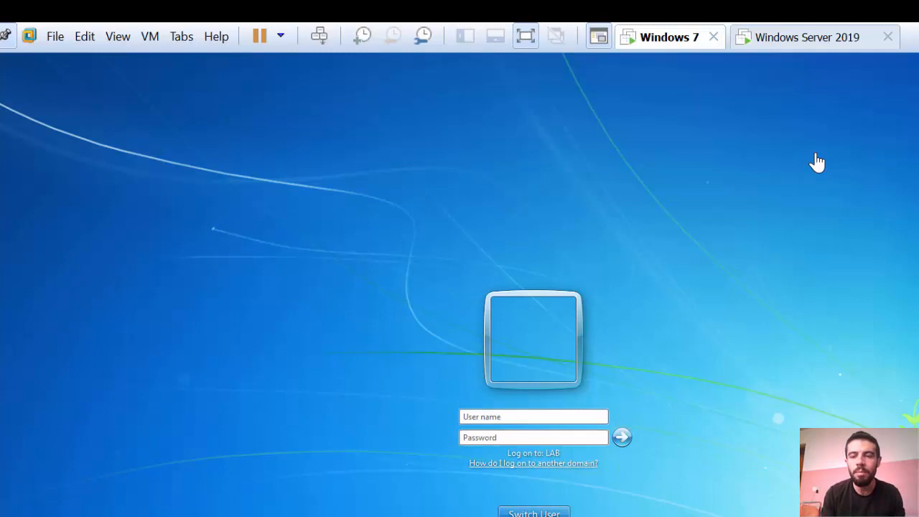
click(803, 42)
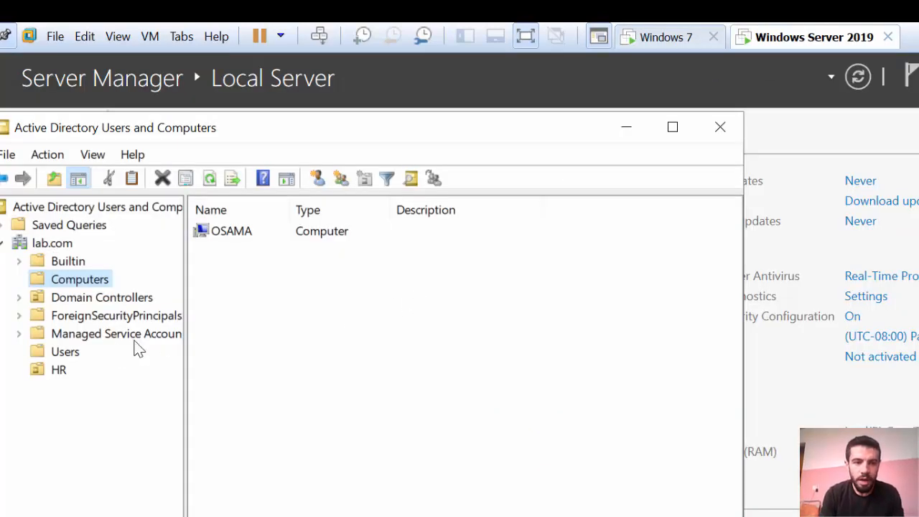
Open the HR user's properties and check the domain logon name on the Account tab
click(58, 374)
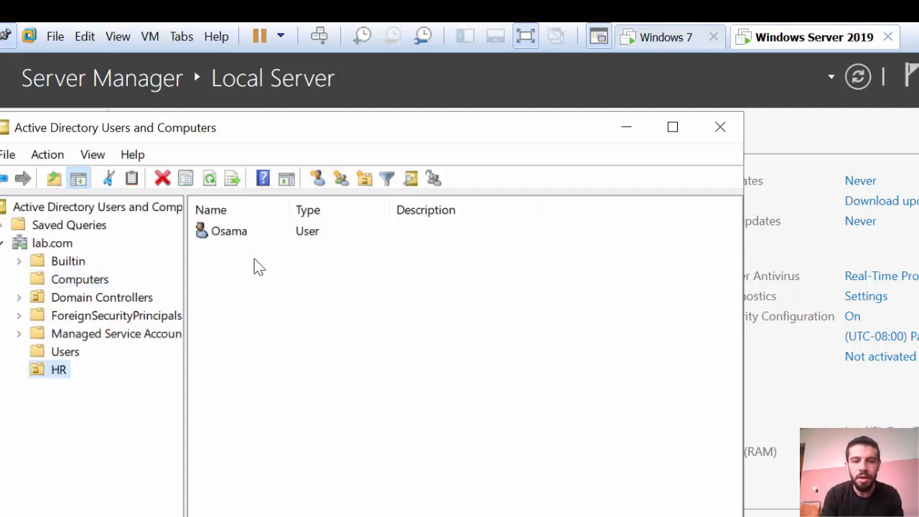
click(234, 232)
double_click(235, 231)
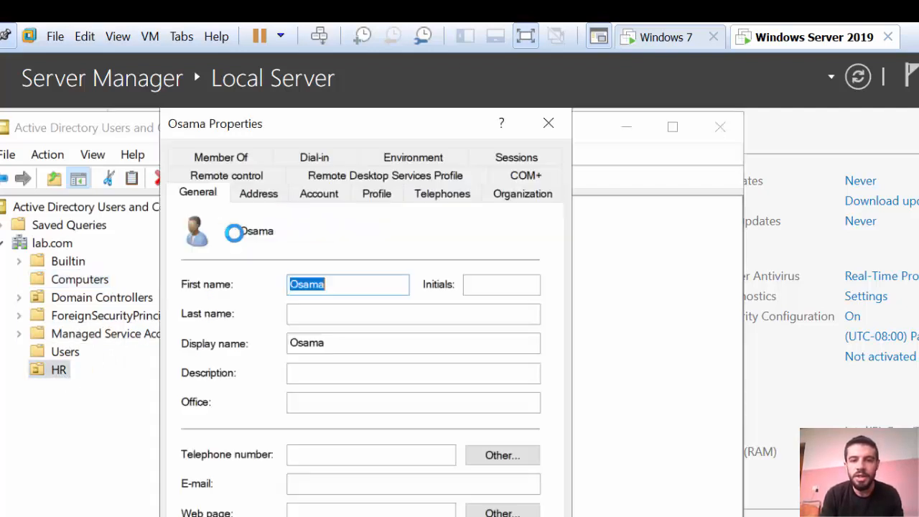
click(325, 191)
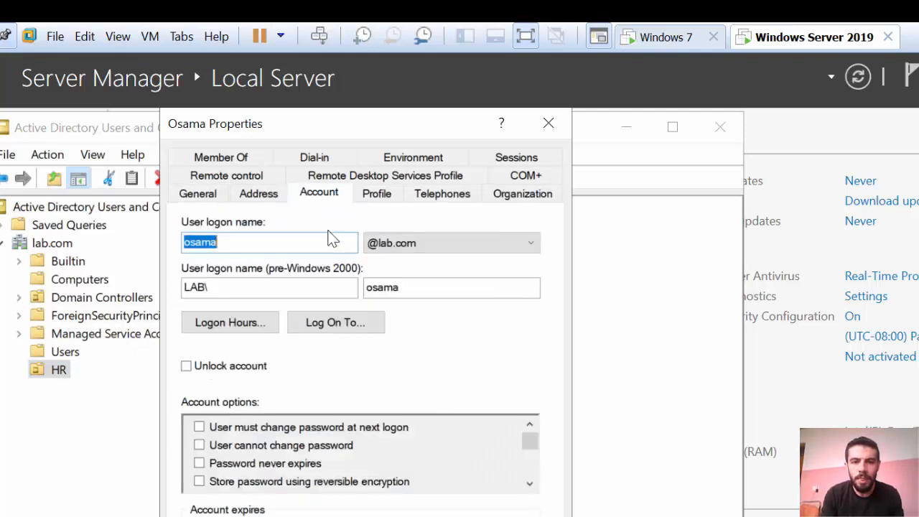
click(245, 243)
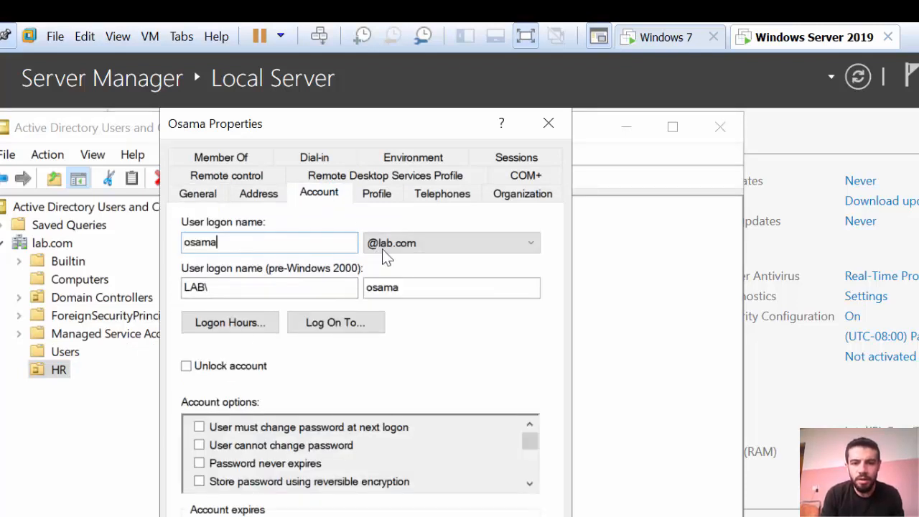
click(557, 126)
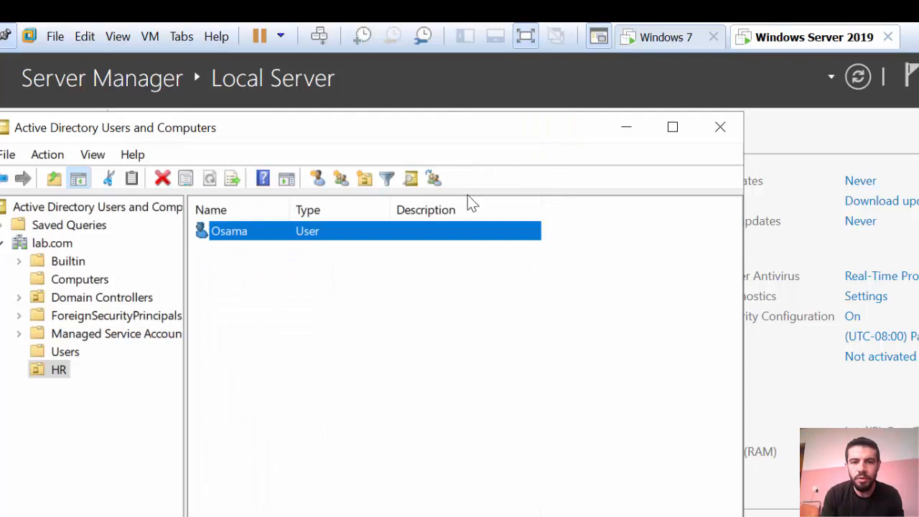
View the HR user's action menu without choosing anything, then go to the Windows 7 sign-in screen
click(323, 294)
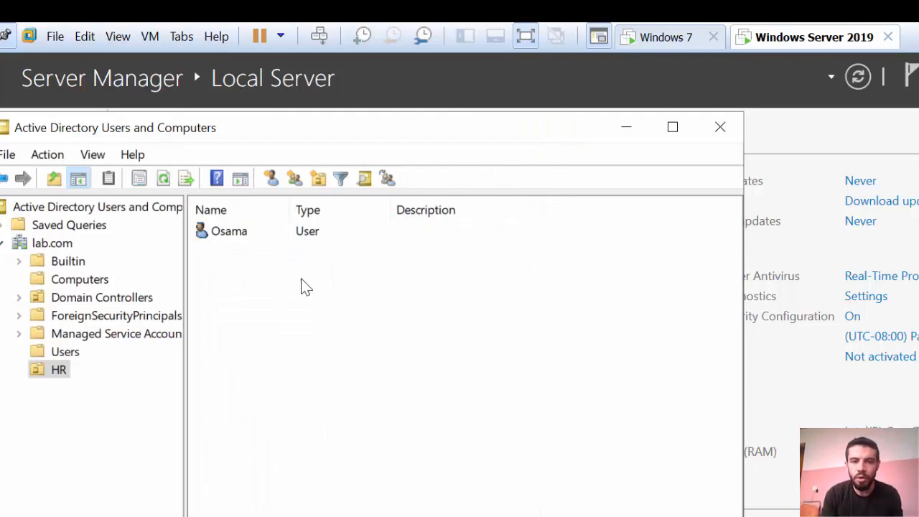
click(243, 231)
right_click(242, 231)
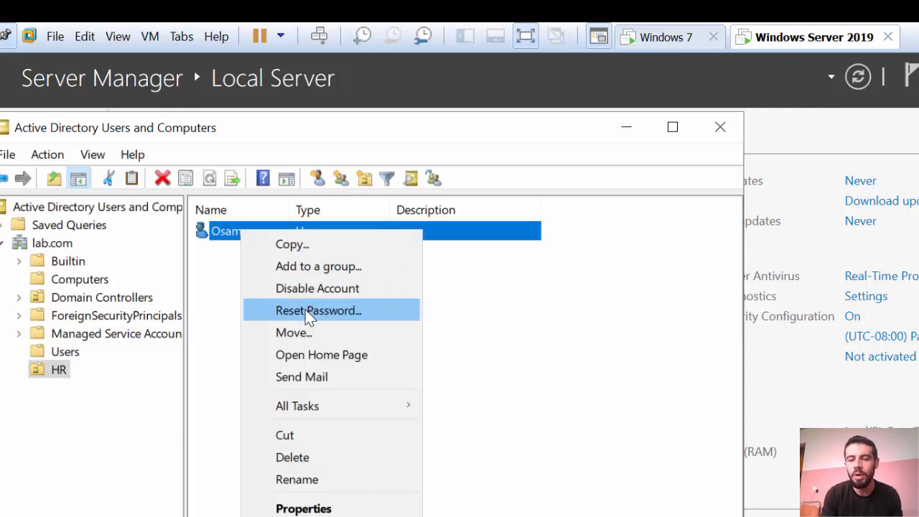
click(496, 348)
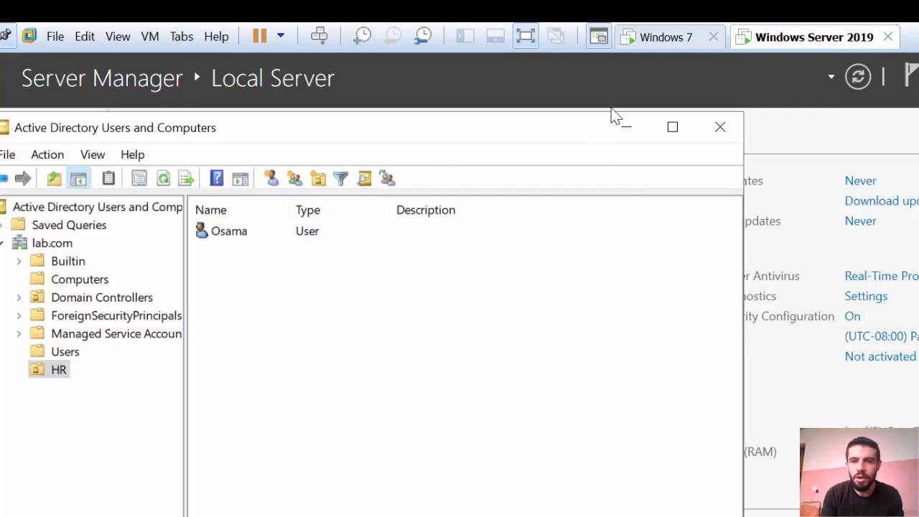
click(650, 40)
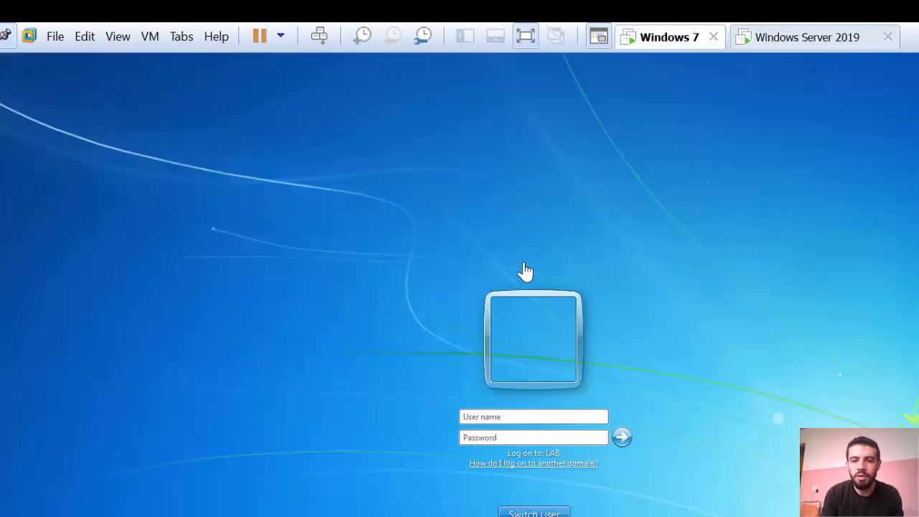
Sign in to LAB on Windows 7 with the HR user's logon name and password
click(515, 417)
text(osama)
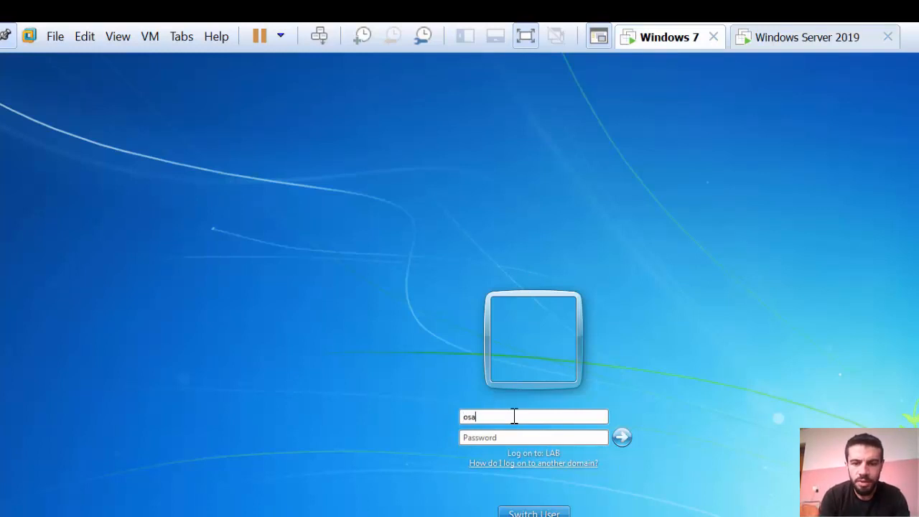
click(480, 441)
text(••••)
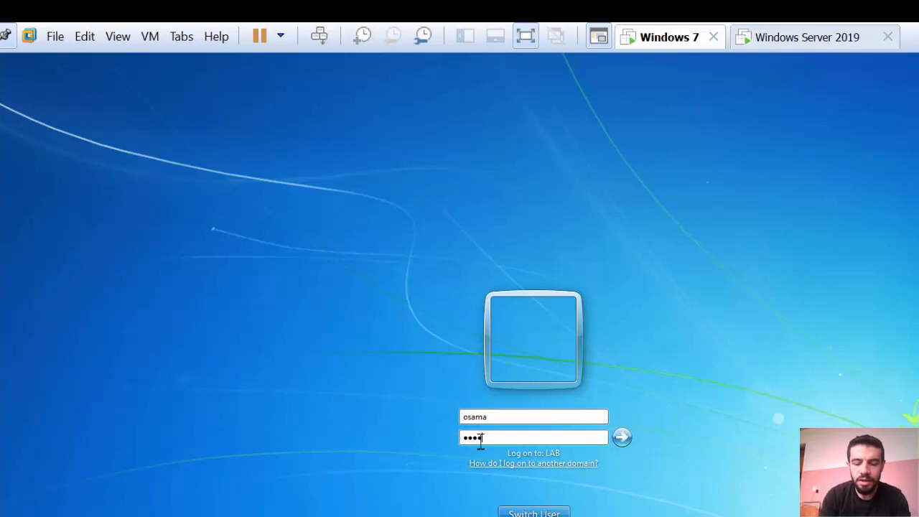
text(••••••••)
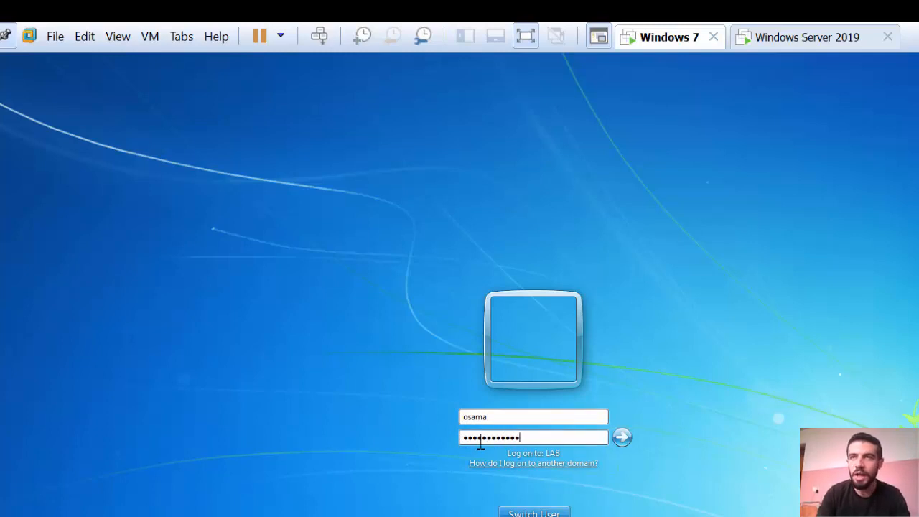
key(Return)
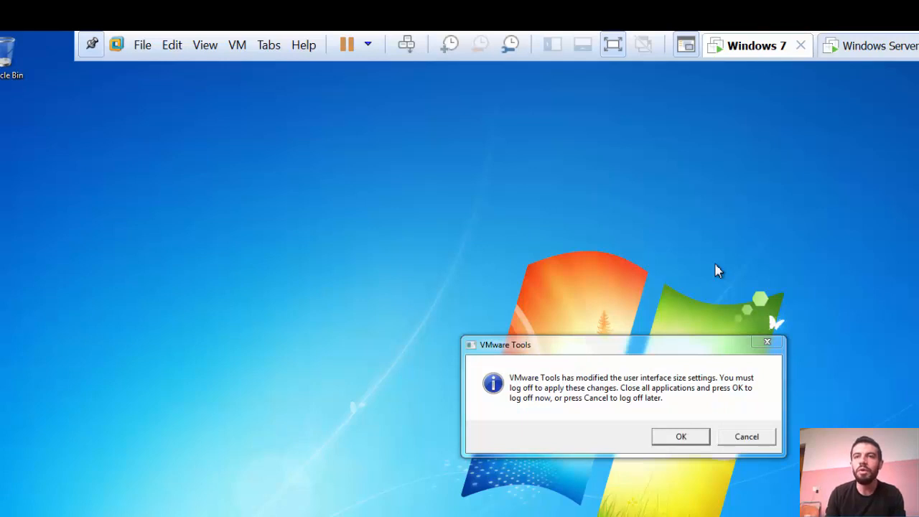
Dismiss the VMware Tools notice and confirm Computer Management requires administrator credentials, then cancel
click(767, 343)
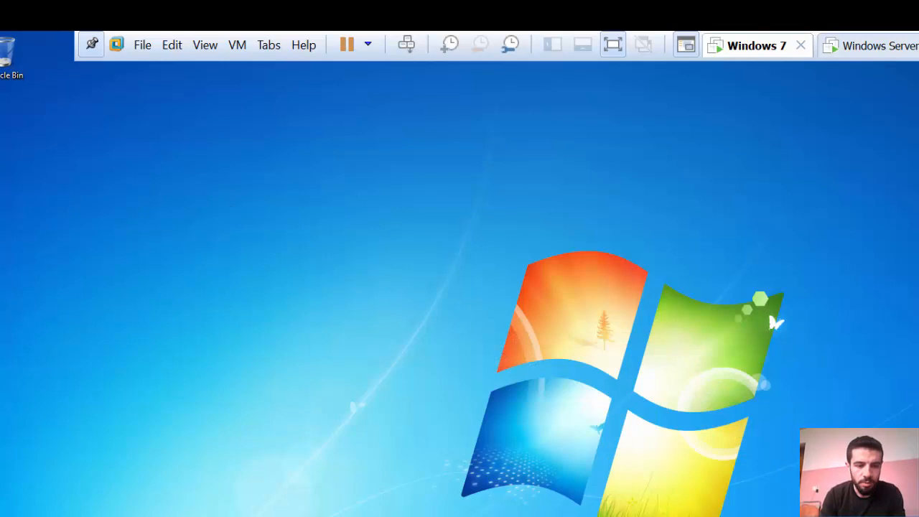
click(9, 504)
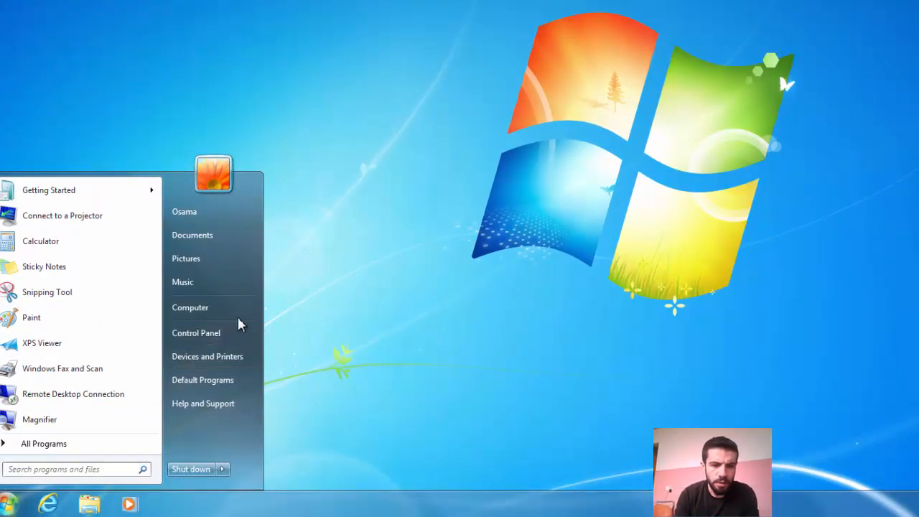
right_click(201, 308)
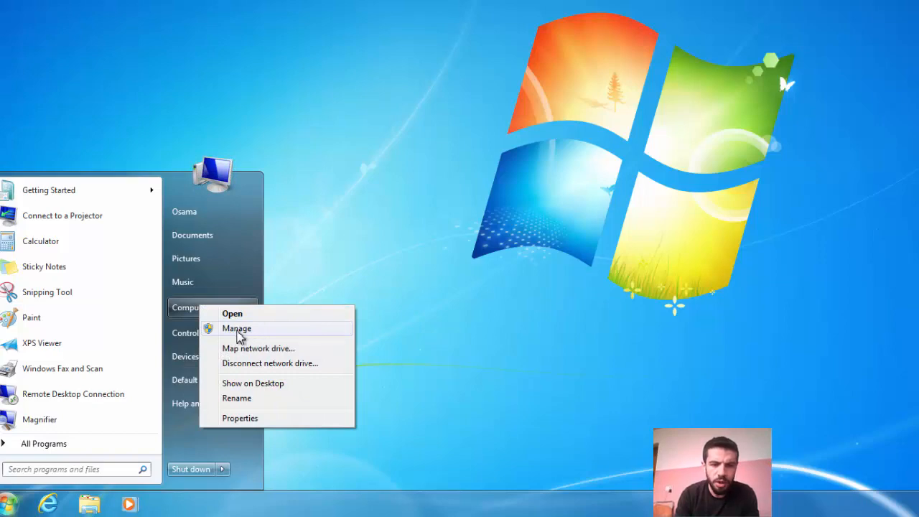
click(230, 332)
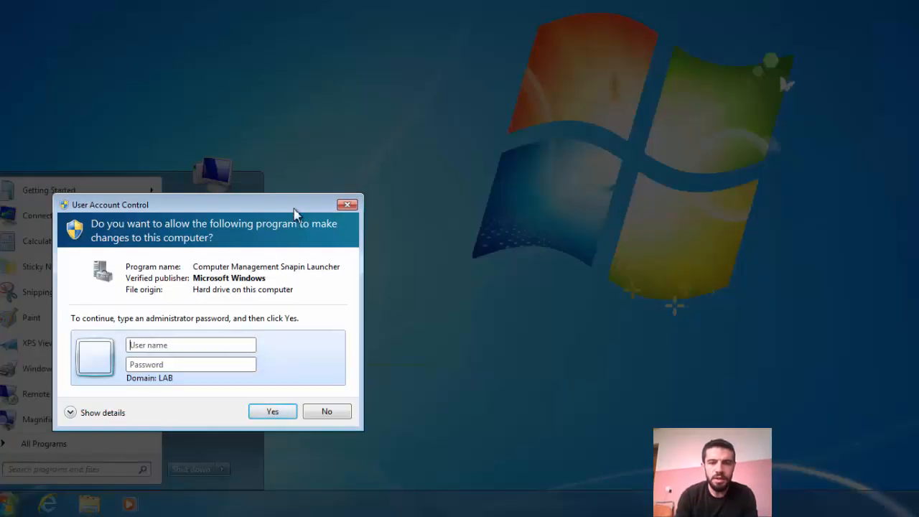
drag(294, 197, 638, 2)
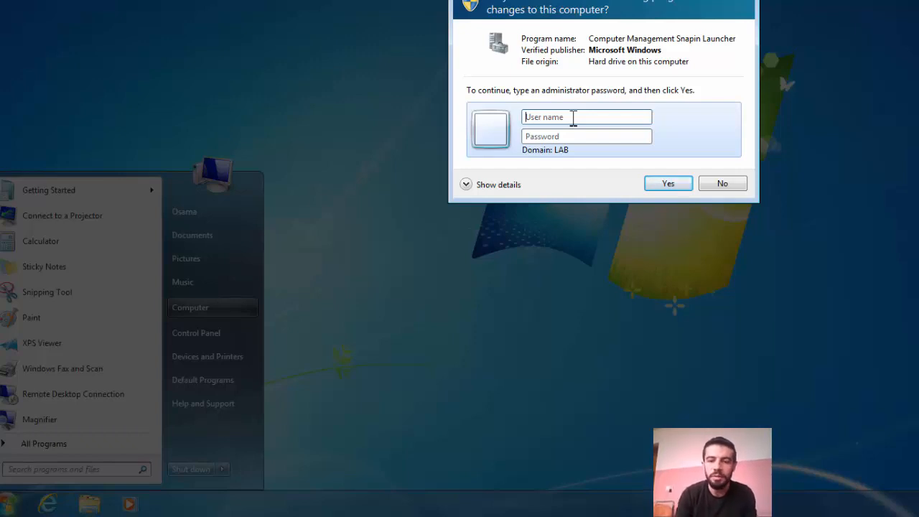
click(747, 0)
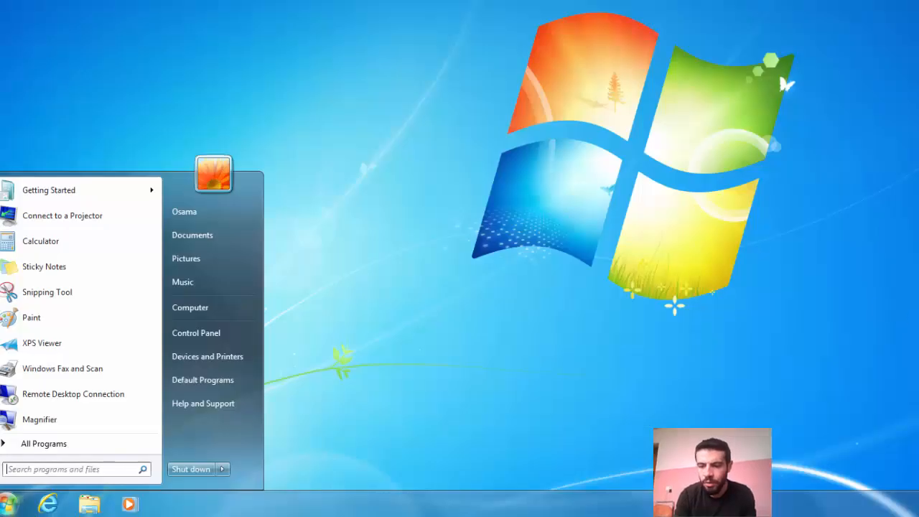
key(Escape)
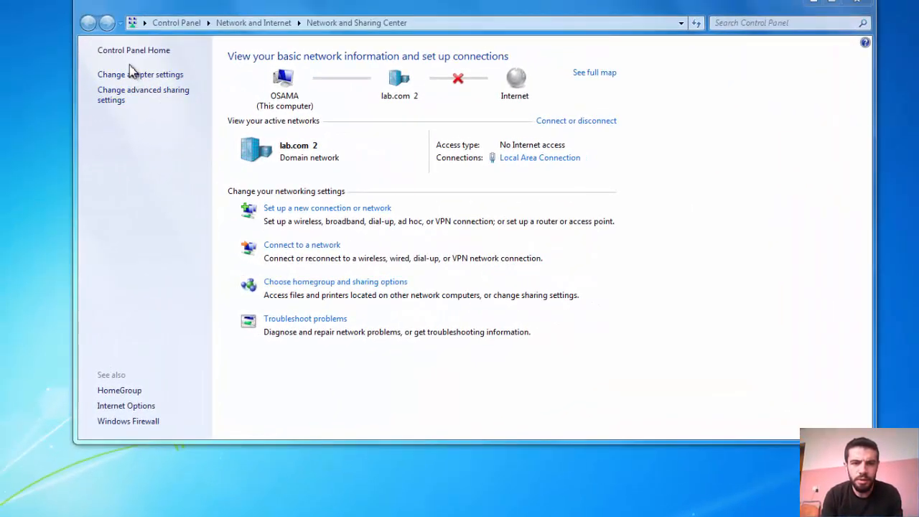
Confirm Local Area Connection properties require administrator credentials, cancel, and return to the Server 2019 VM
click(131, 74)
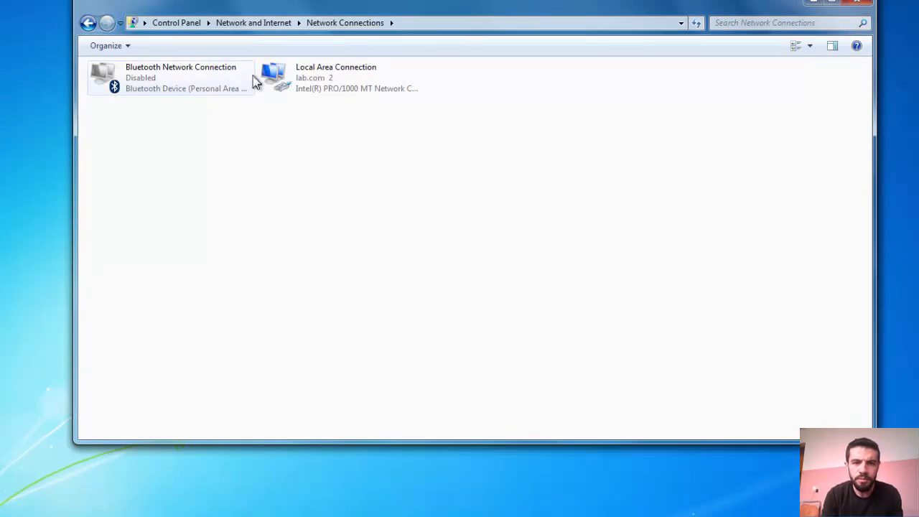
right_click(286, 74)
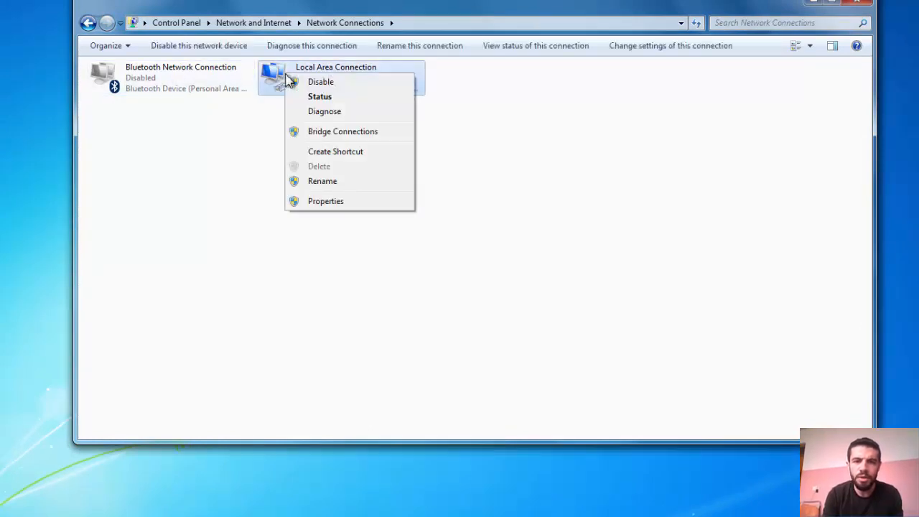
click(327, 202)
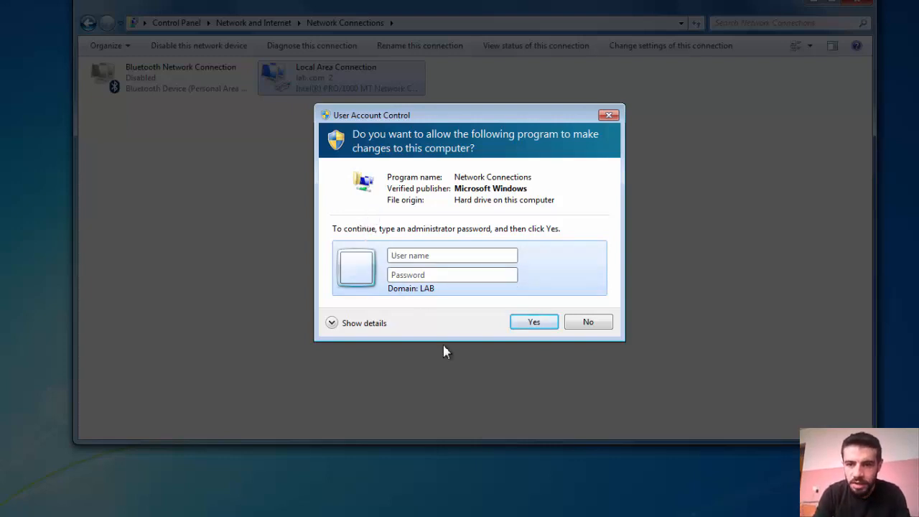
click(608, 115)
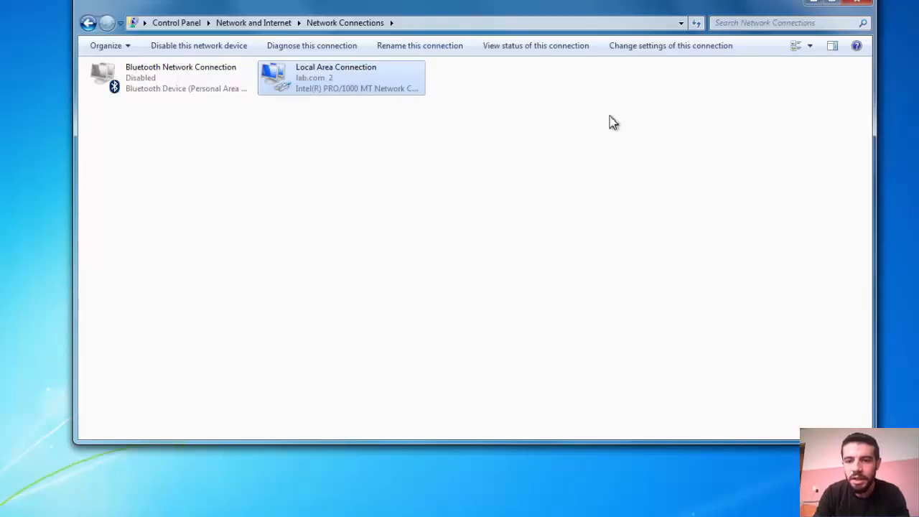
click(859, 6)
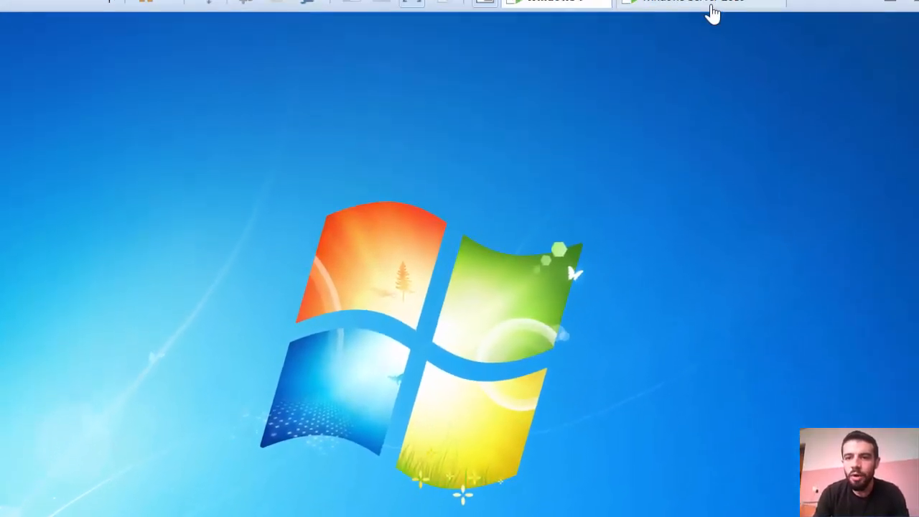
click(712, 12)
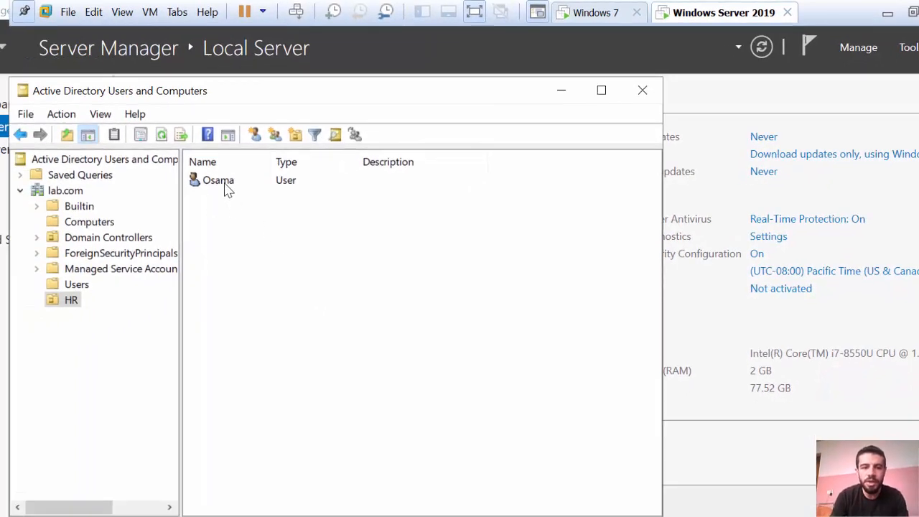
Reopen Active Directory Users and Computers and open the HR user's Logon Workstations settings
click(643, 90)
click(908, 47)
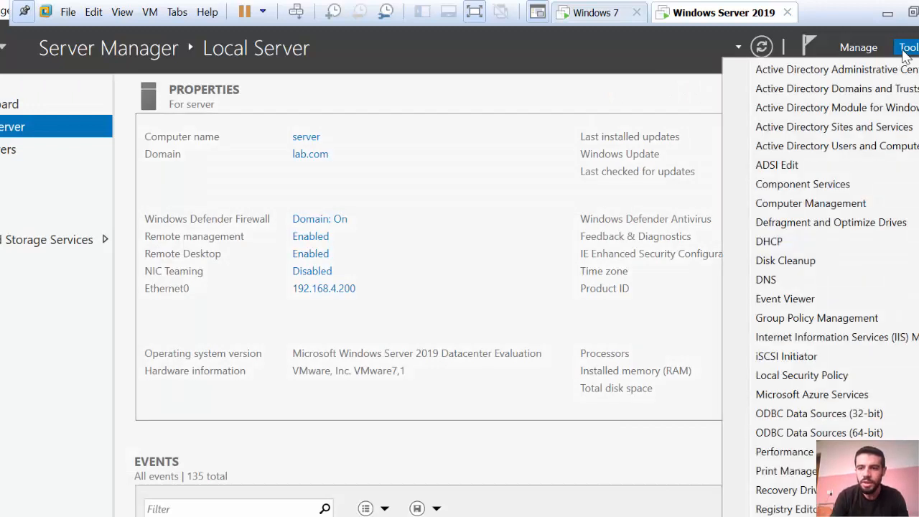
click(860, 148)
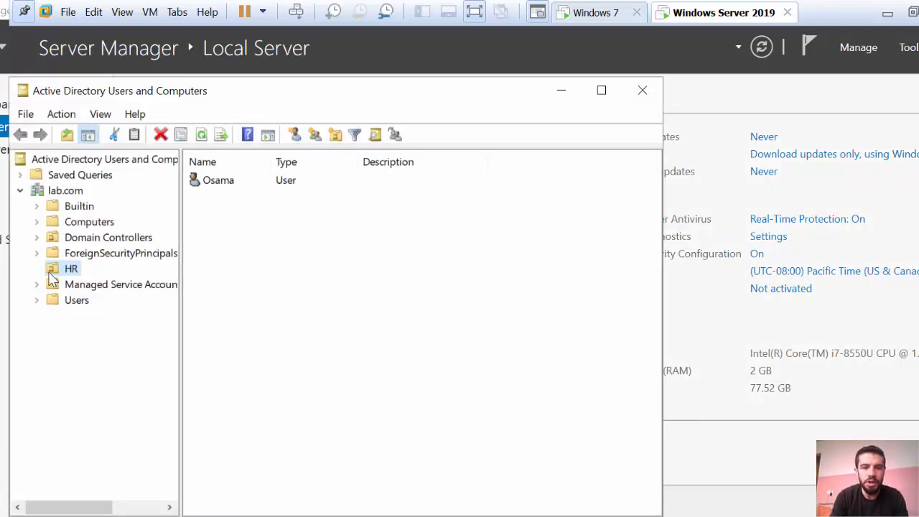
double_click(239, 188)
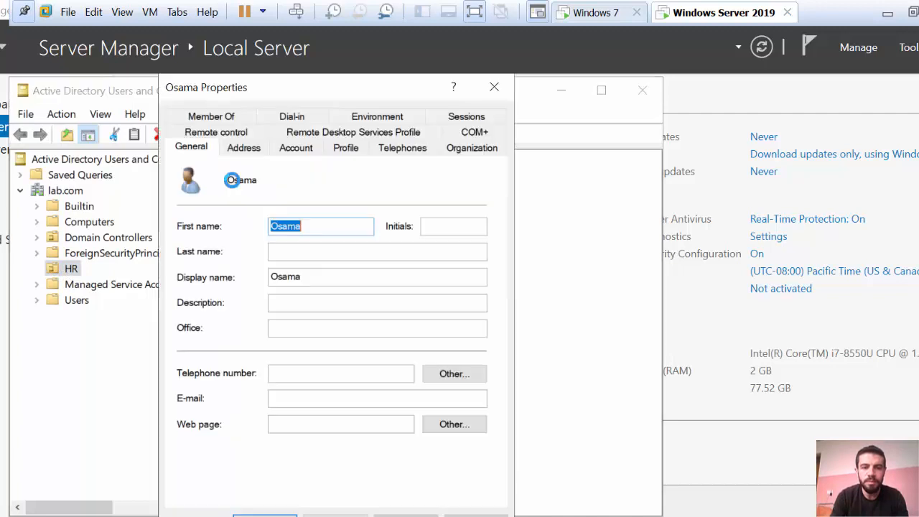
click(291, 151)
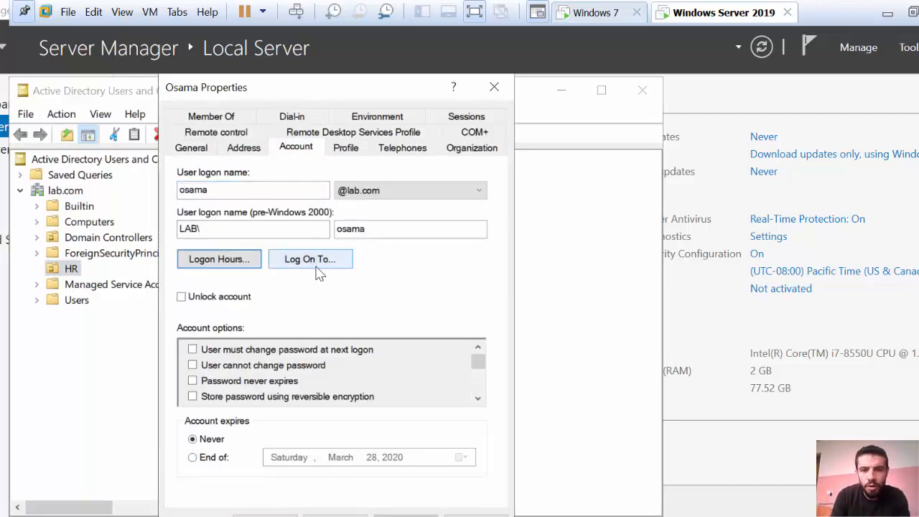
click(309, 265)
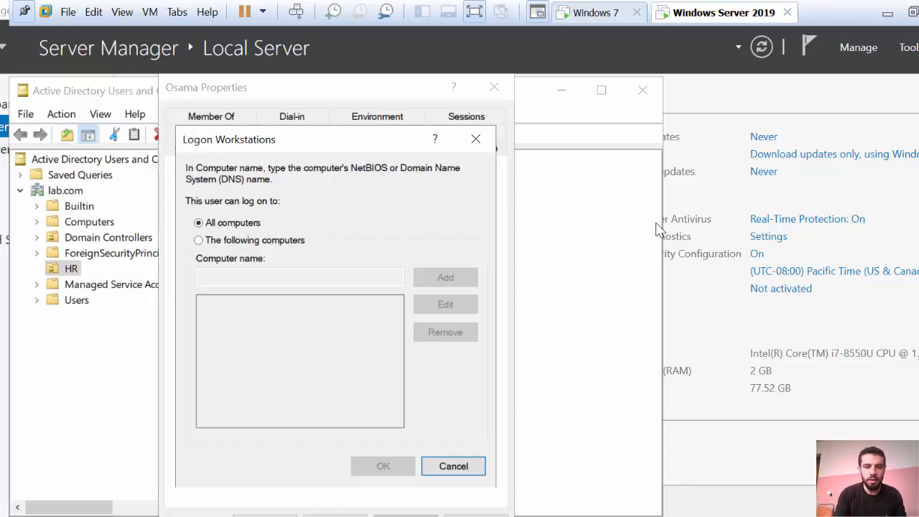
Check the client computer's name under Computers, return to HR, and close Logon Workstations unchanged
click(100, 226)
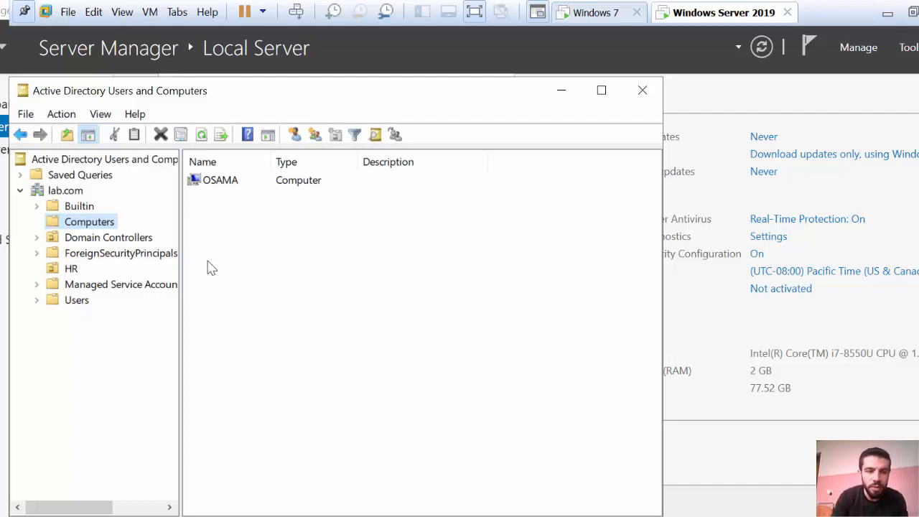
click(75, 269)
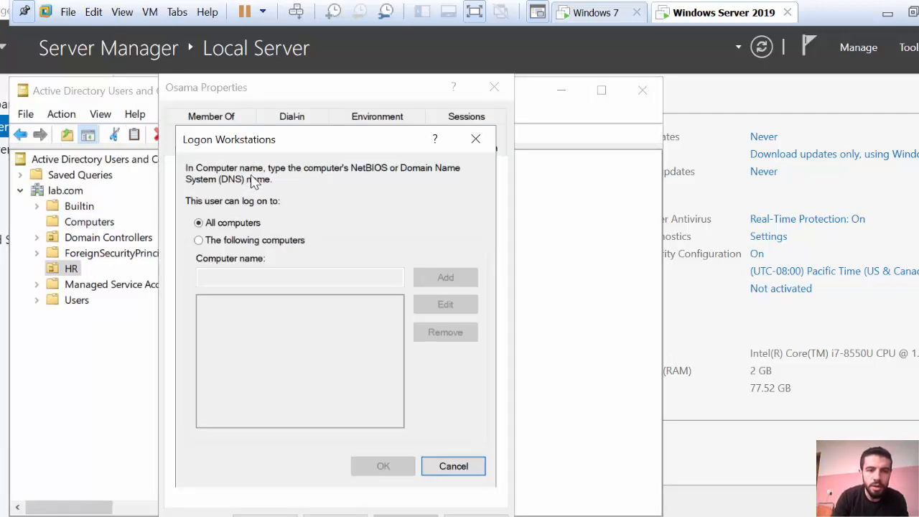
click(470, 139)
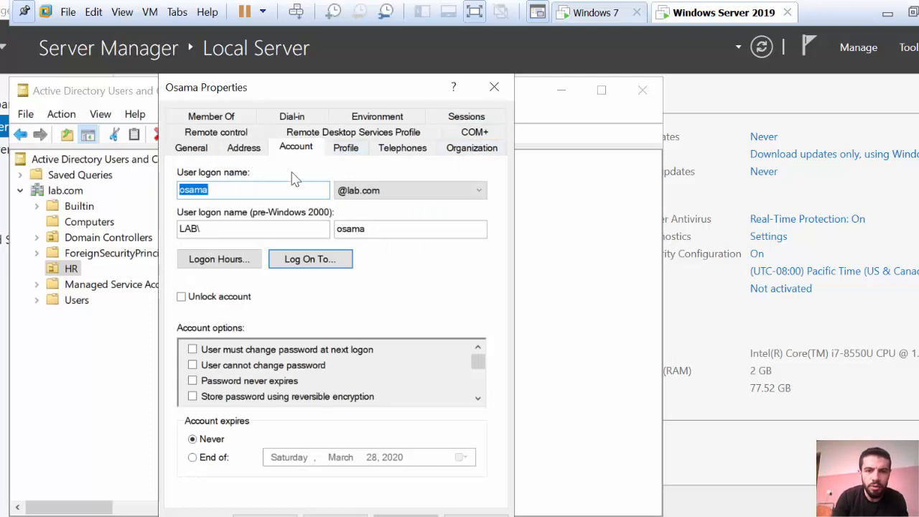
Restrict the user's logon workstations to the client computer in Log On To
click(323, 262)
click(254, 242)
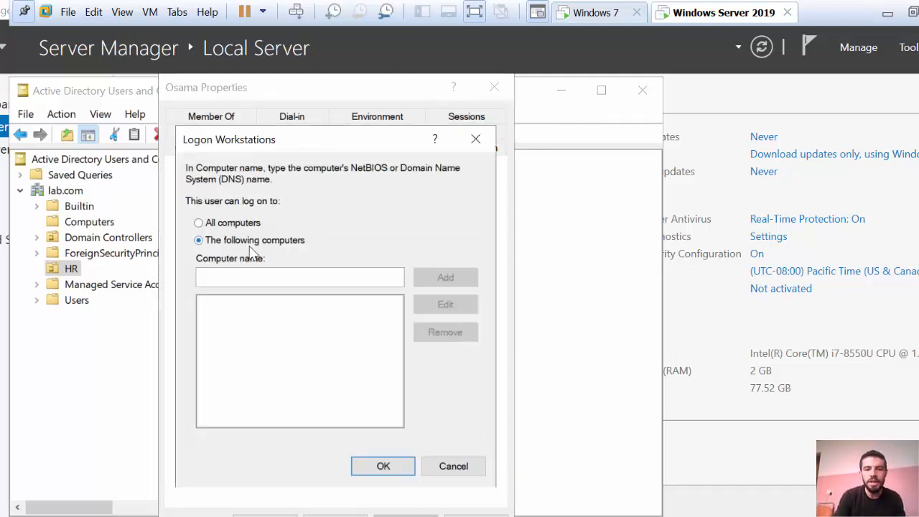
click(284, 285)
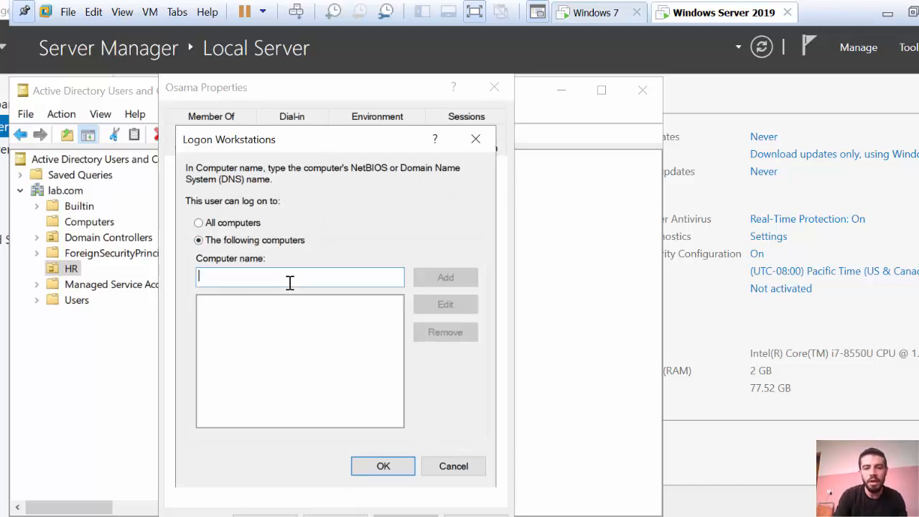
text(osama)
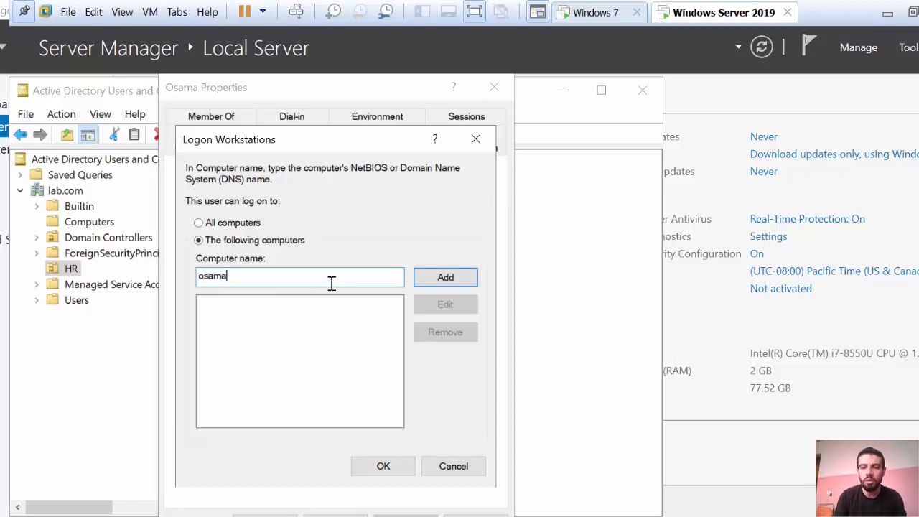
click(426, 280)
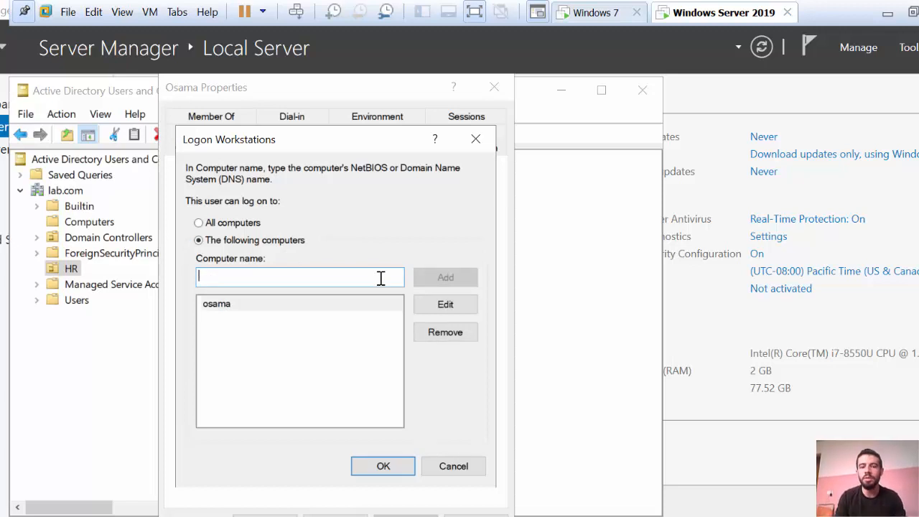
Remove the client computer entry from the allowed computers list
click(246, 224)
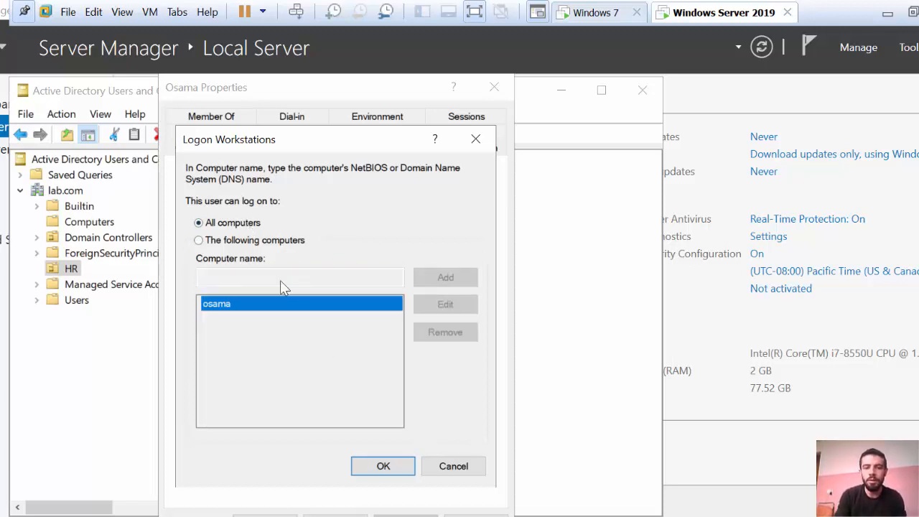
click(270, 244)
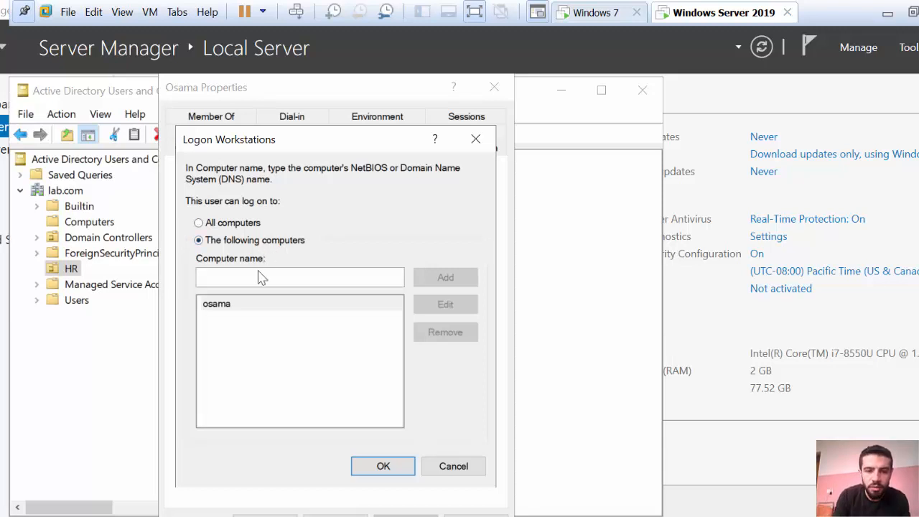
click(261, 283)
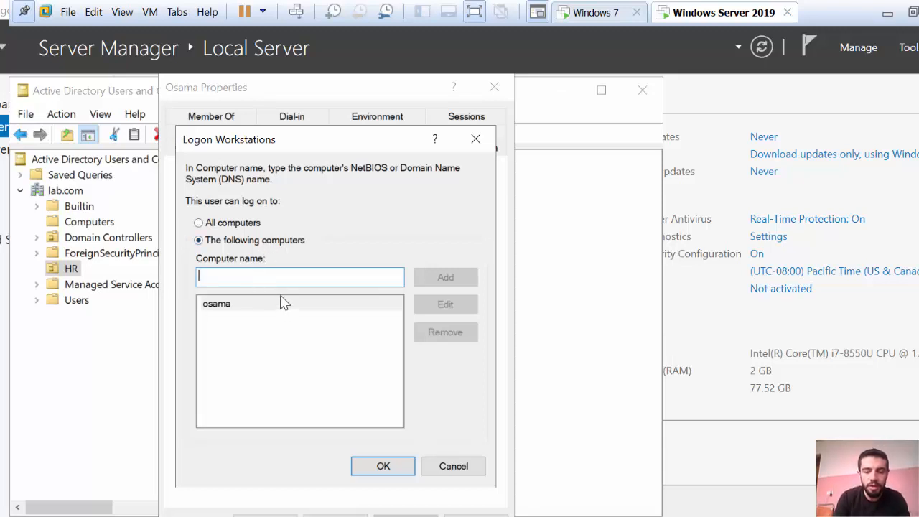
click(284, 303)
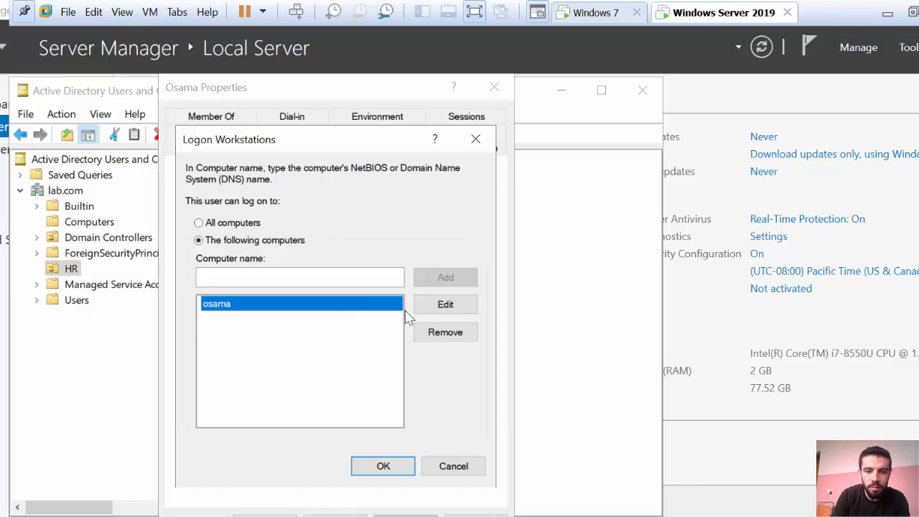
click(434, 332)
Add 'abc' as the only allowed computer, then apply and close the properties
click(359, 280)
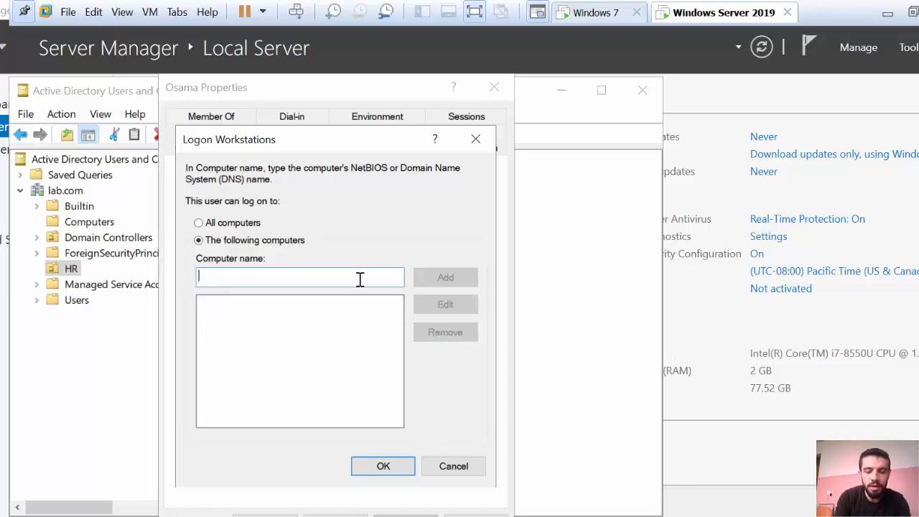
text(abc)
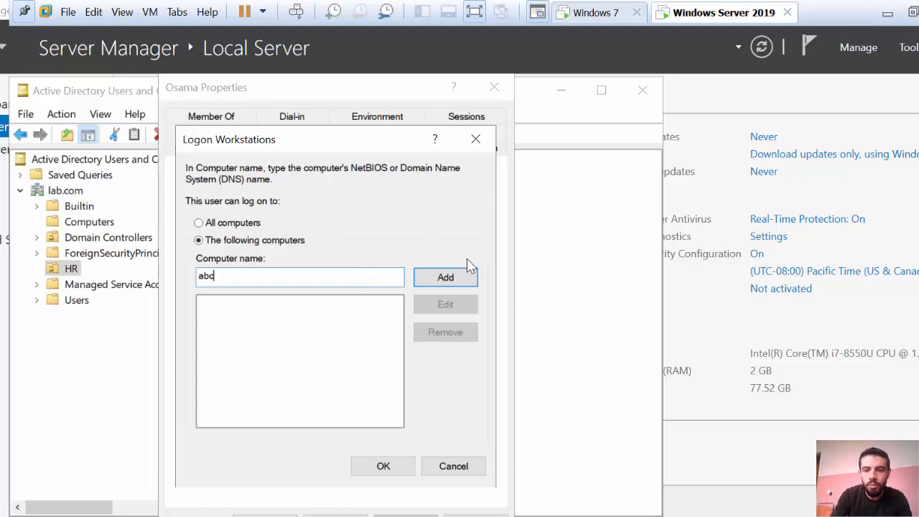
click(465, 277)
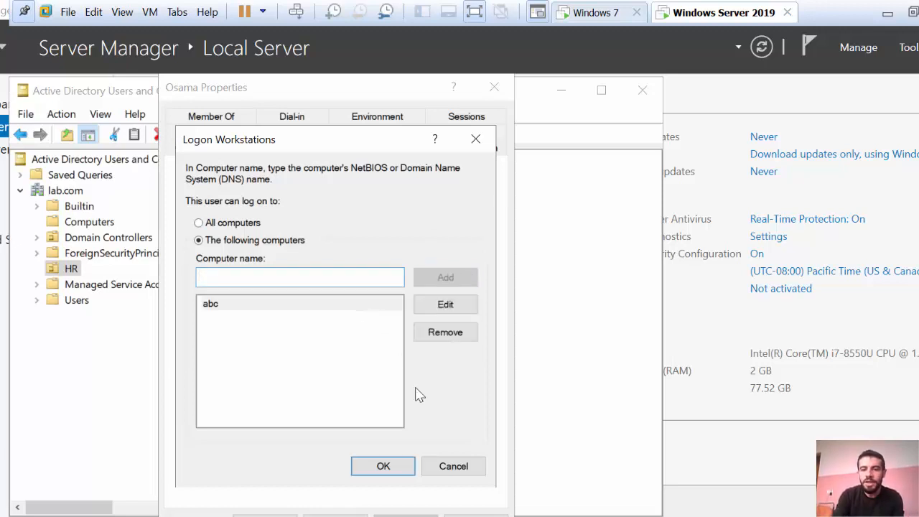
click(396, 471)
click(406, 515)
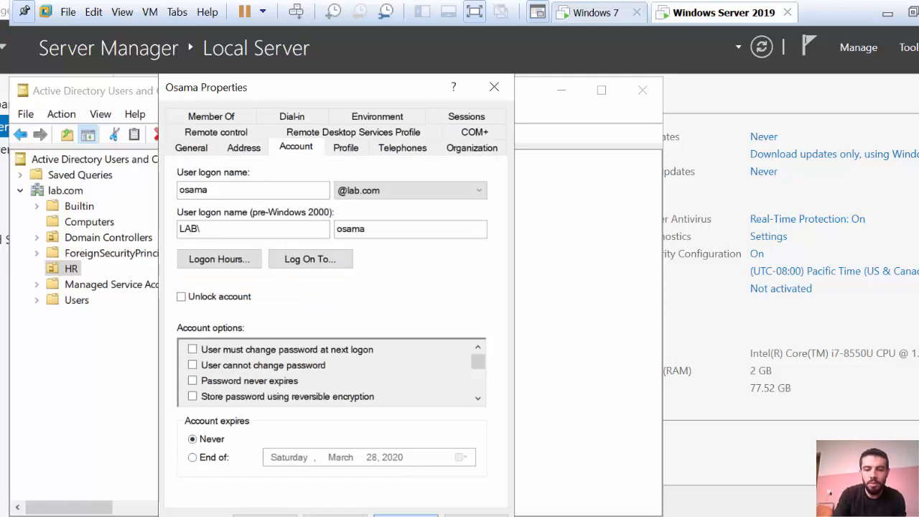
click(335, 515)
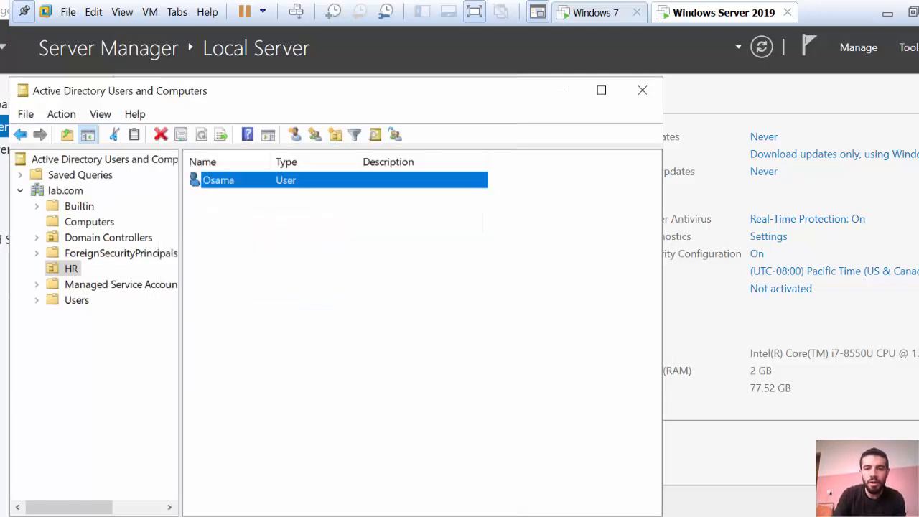
On the Windows 7 client, switch user to return to the logon screen
click(608, 10)
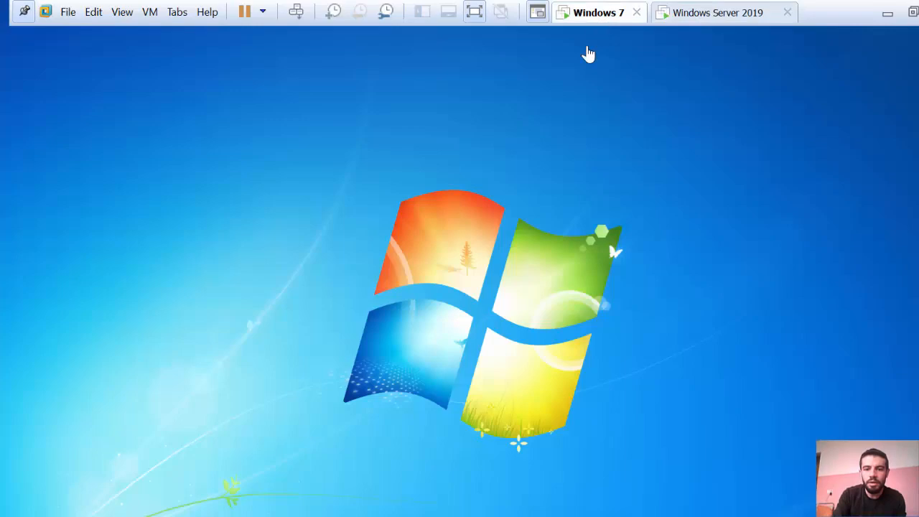
click(15, 499)
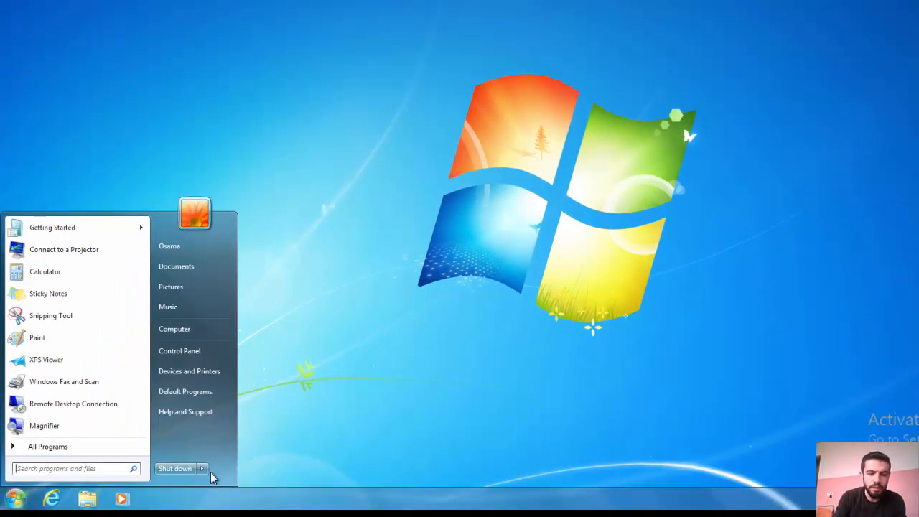
click(203, 468)
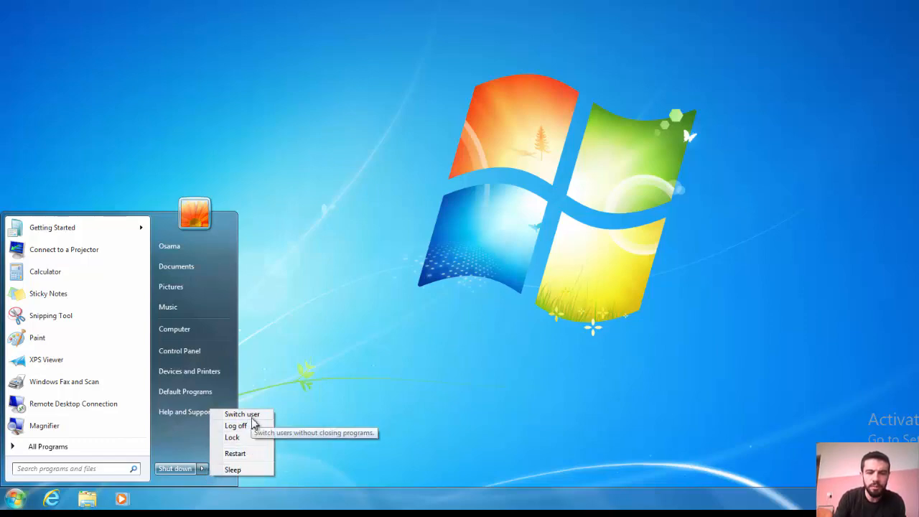
click(248, 415)
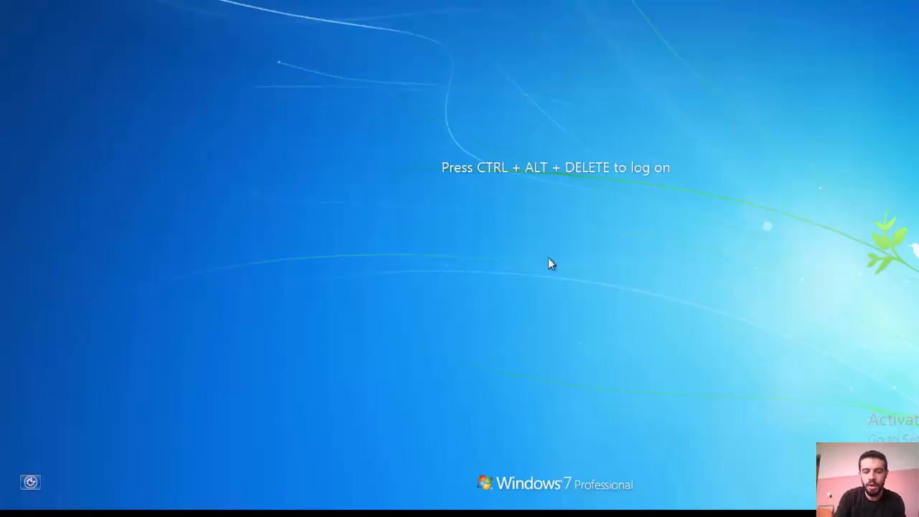
Select the HR domain user's tile and submit its password to attempt logon
key(ctrl+alt+Delete)
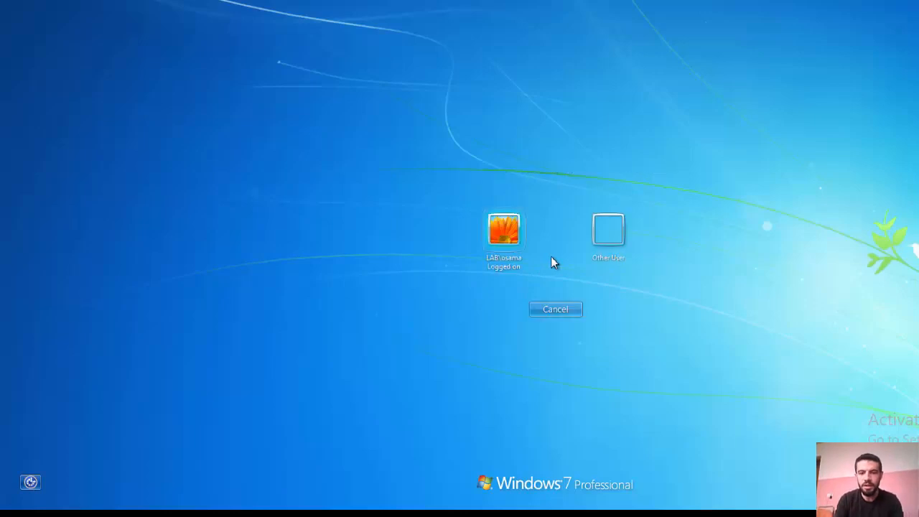
click(511, 238)
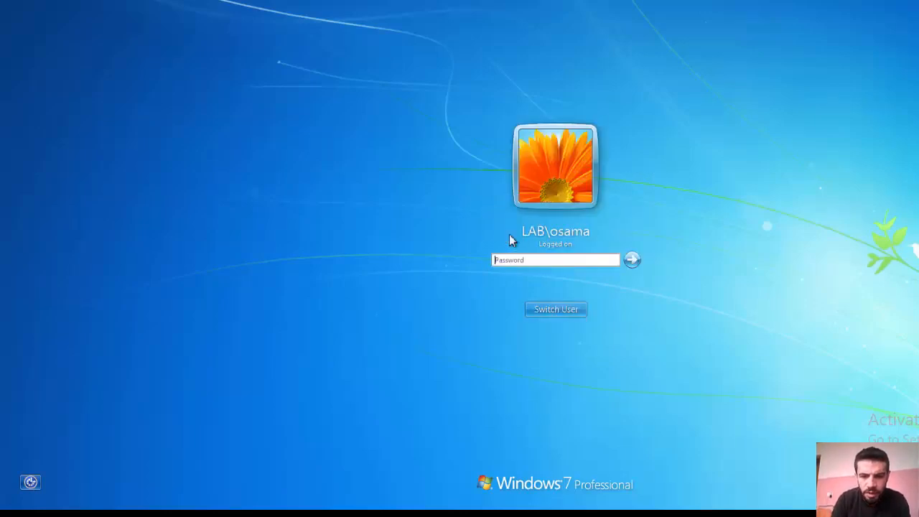
click(561, 261)
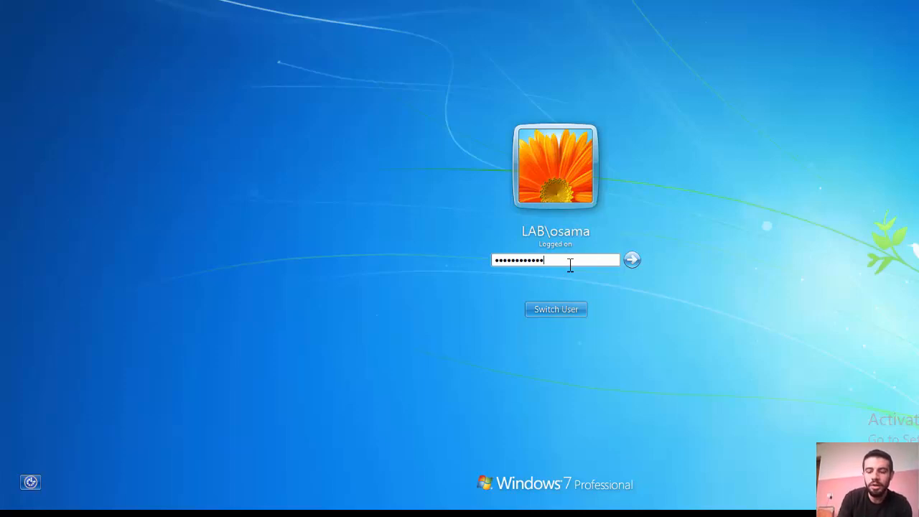
key(Return)
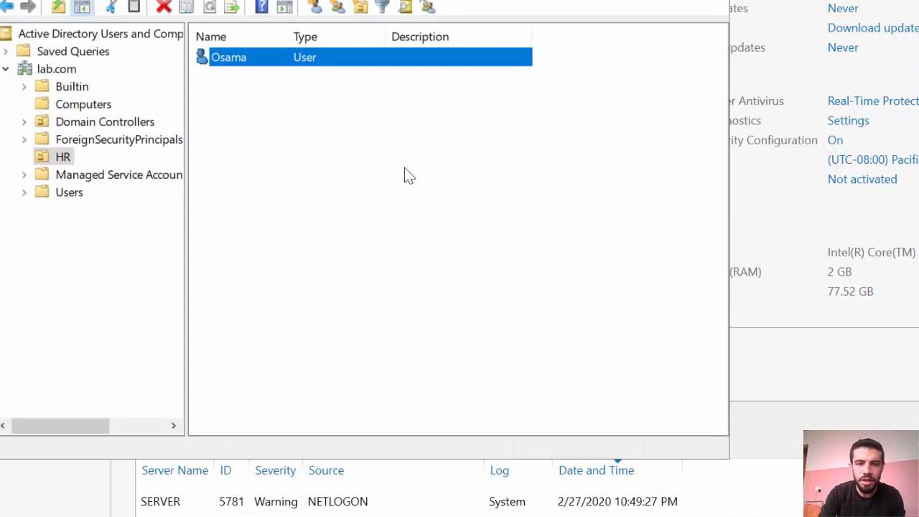
Set the user's Account tab Log On To option to All computers, then apply and save
double_click(306, 62)
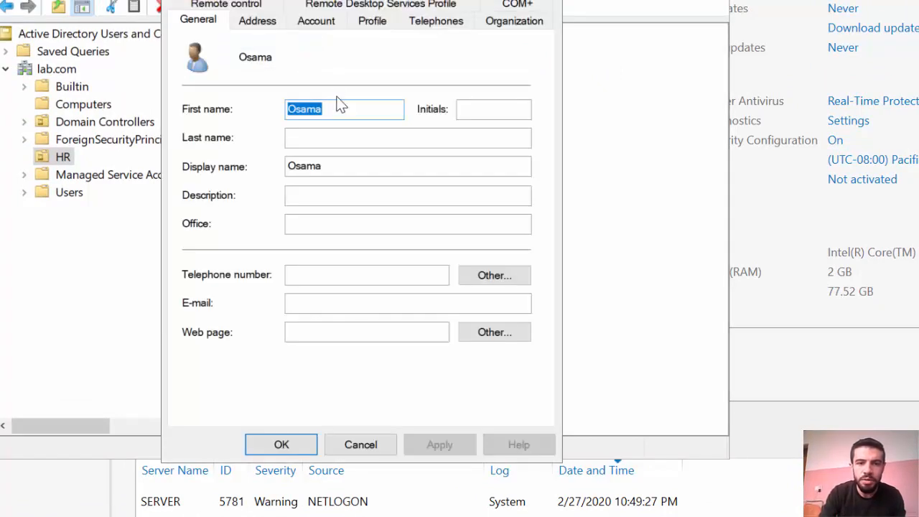
click(316, 22)
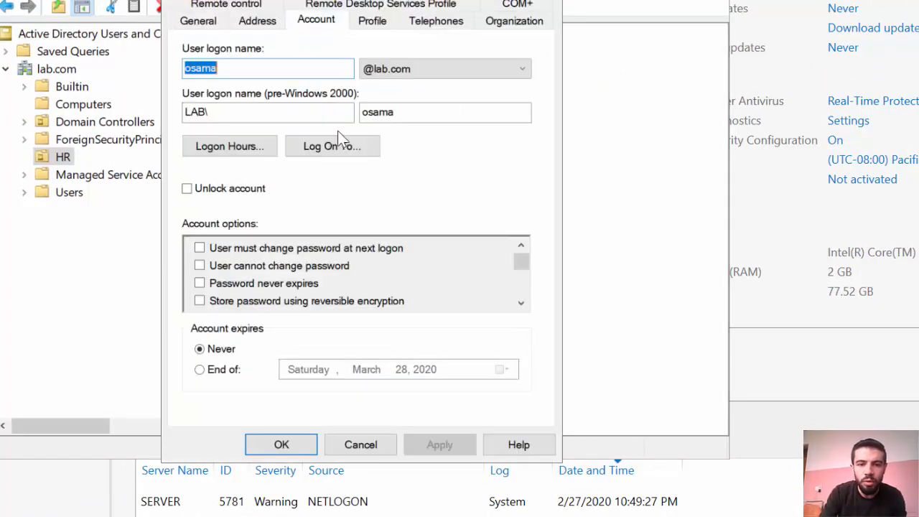
click(348, 147)
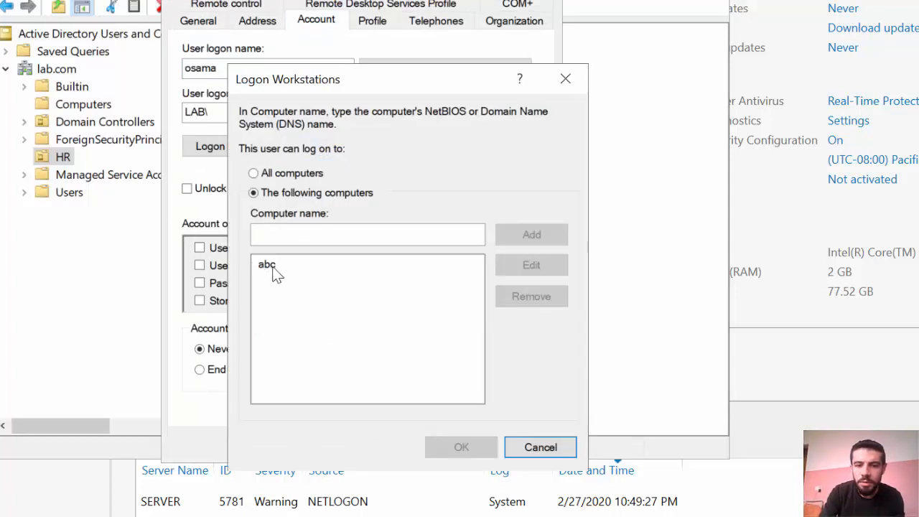
click(289, 176)
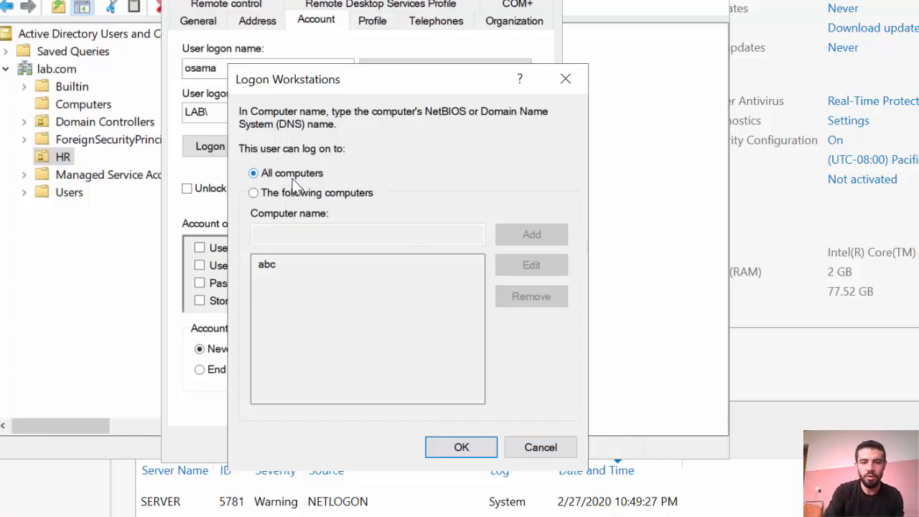
click(466, 451)
click(426, 445)
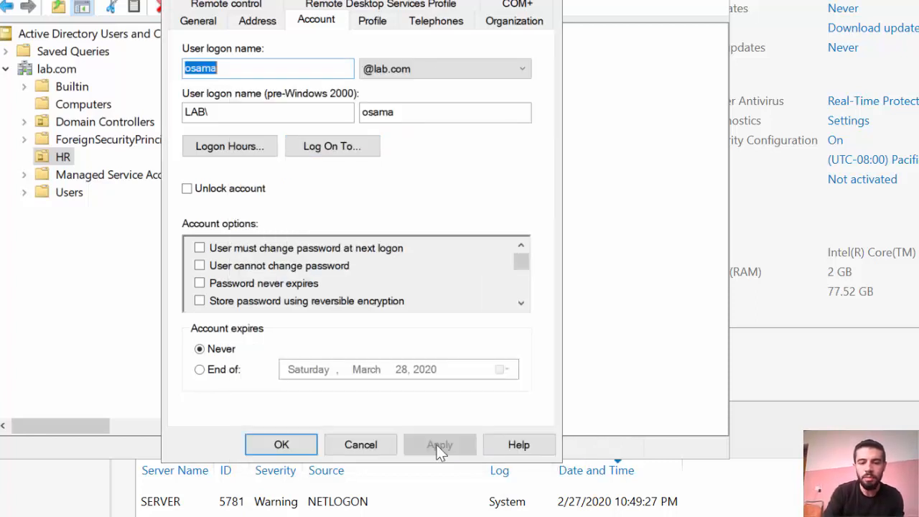
click(309, 445)
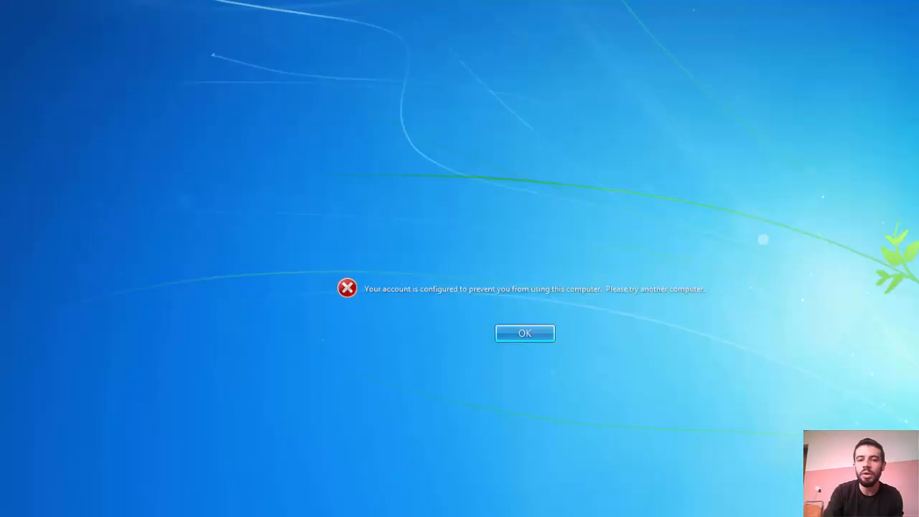
Dismiss the restriction error, then enter the account password and sign in
key(Return)
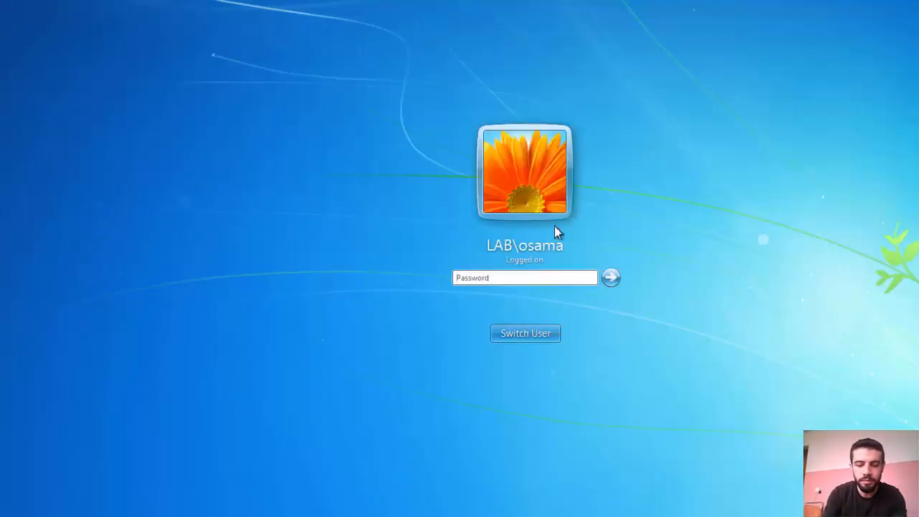
text(•••••••••••)
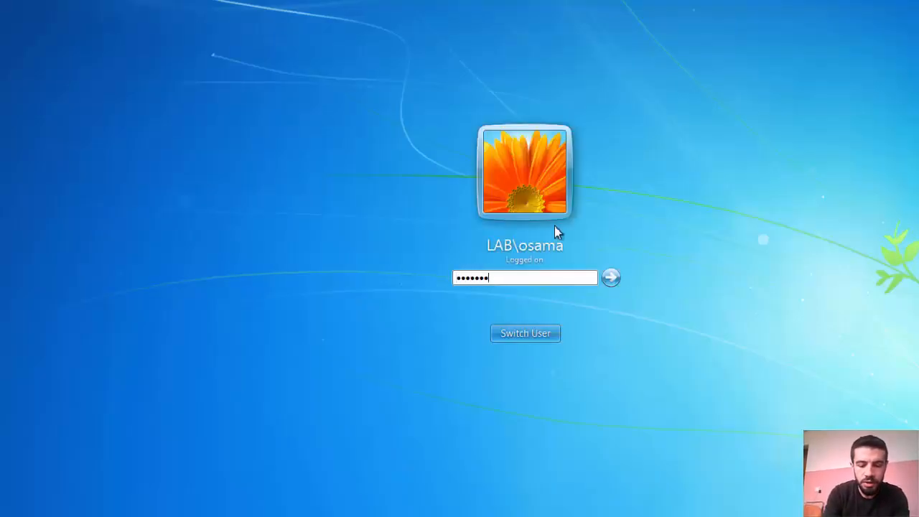
text(•)
key(Return)
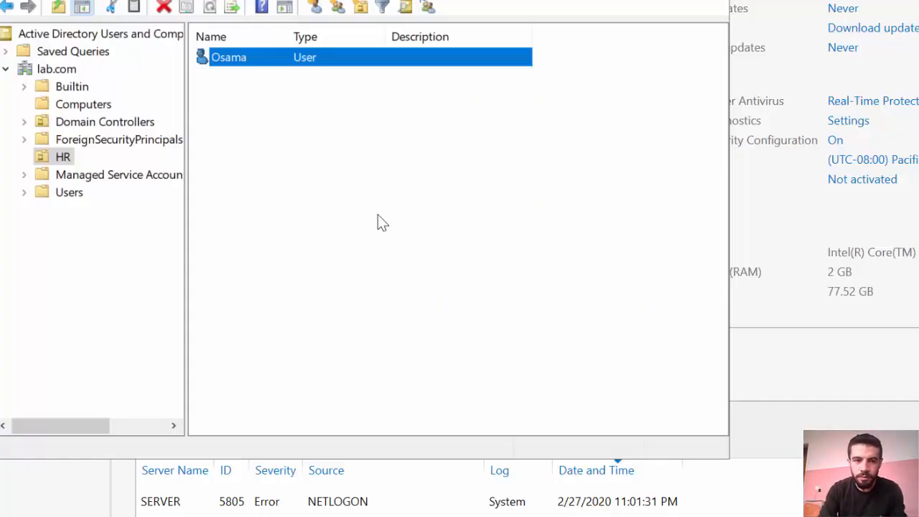
Mark Sunday 4 PM–12 AM as Logon Denied in the user's Logon Hours and save
double_click(226, 61)
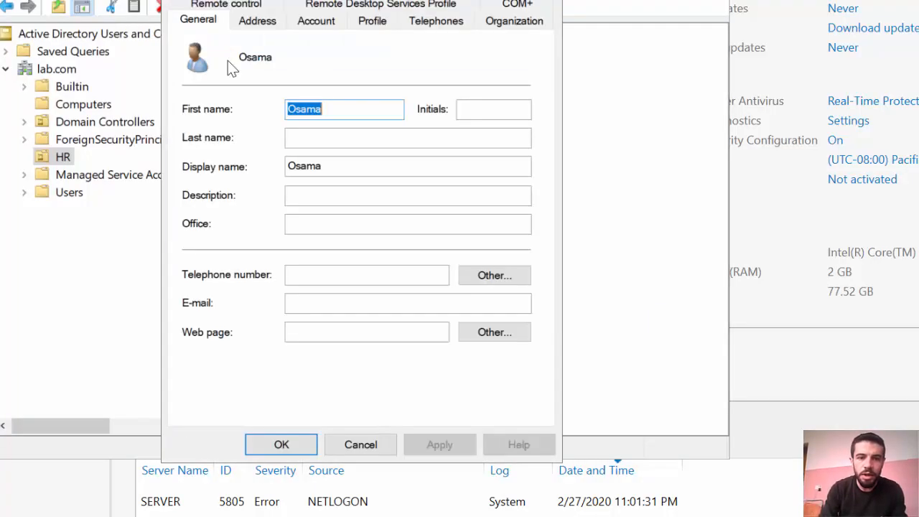
click(319, 21)
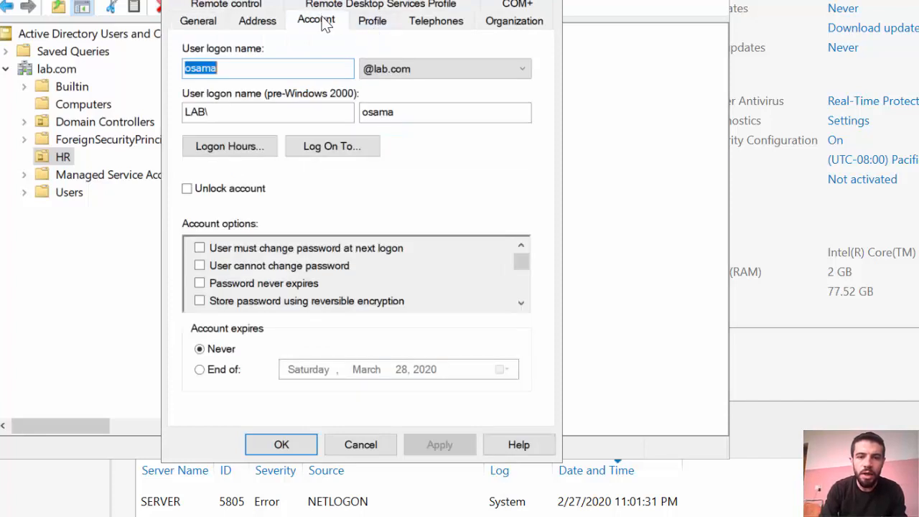
click(242, 150)
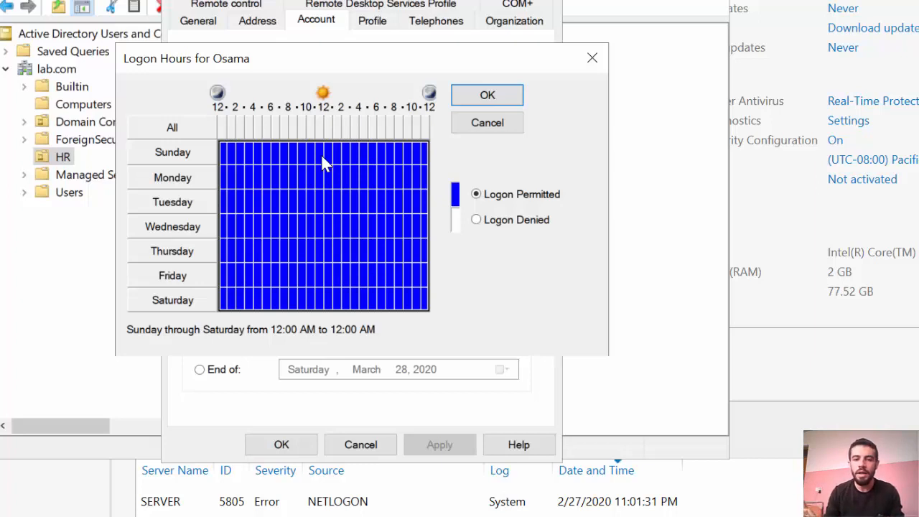
click(361, 148)
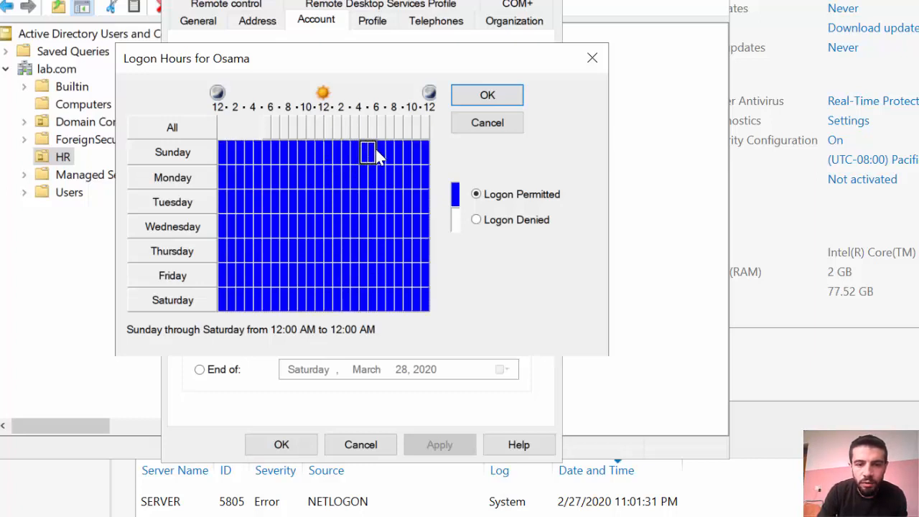
drag(422, 152, 425, 155)
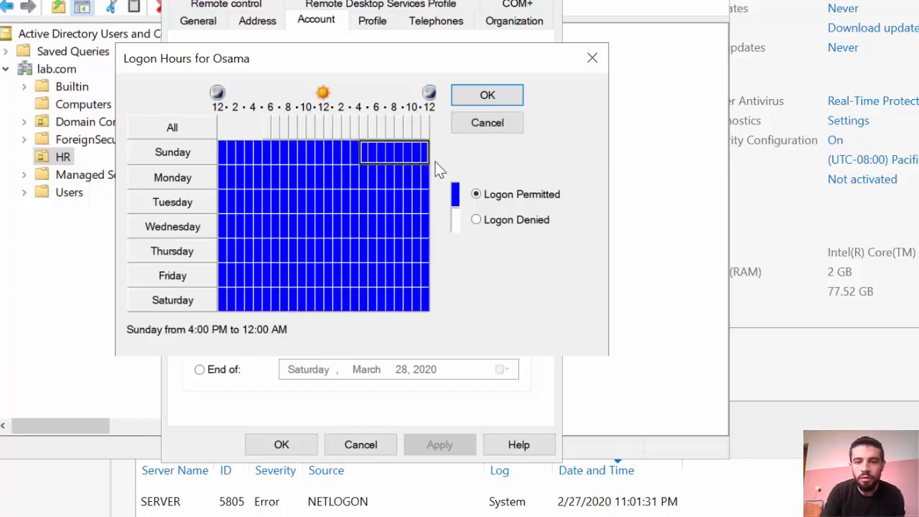
click(489, 223)
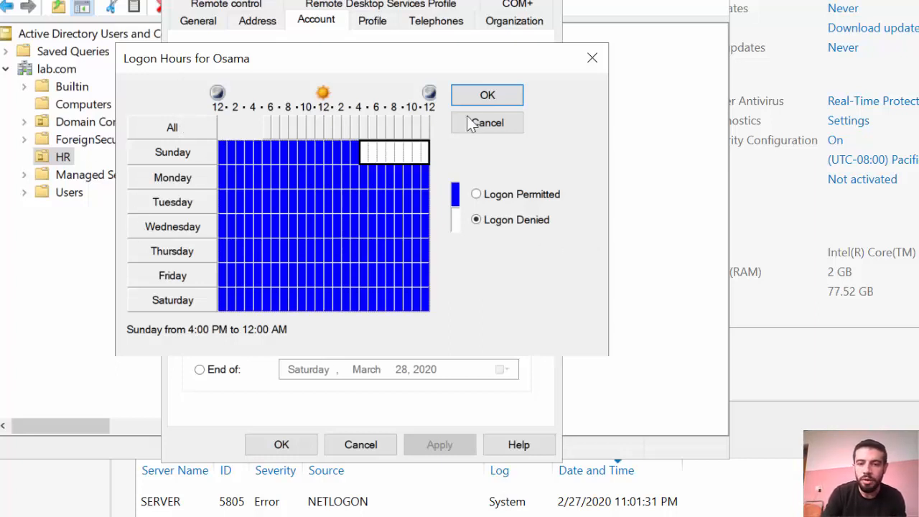
click(592, 58)
click(546, 1)
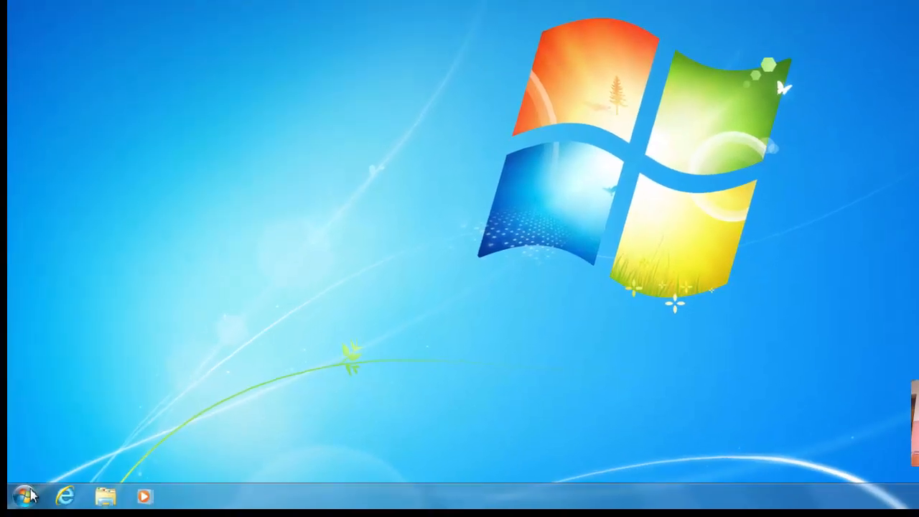
Open Properties for Computer from the Windows 7 Start menu
click(27, 501)
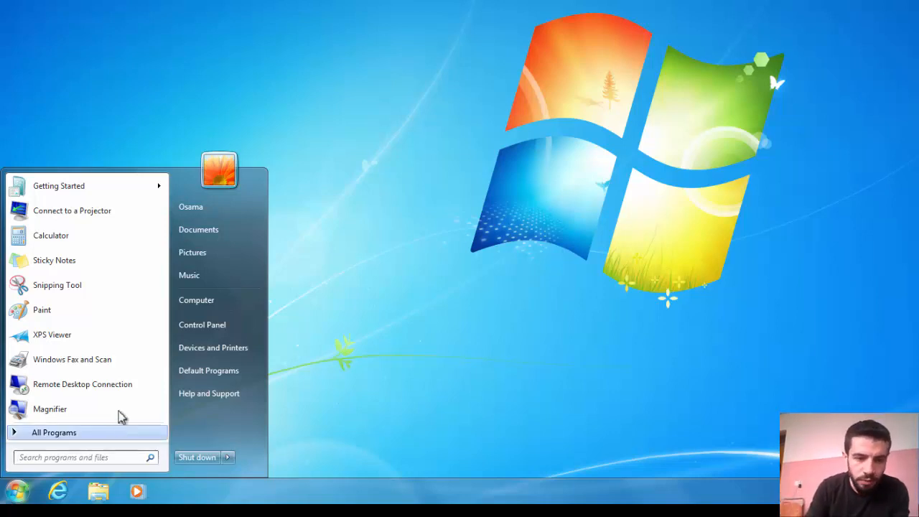
right_click(208, 301)
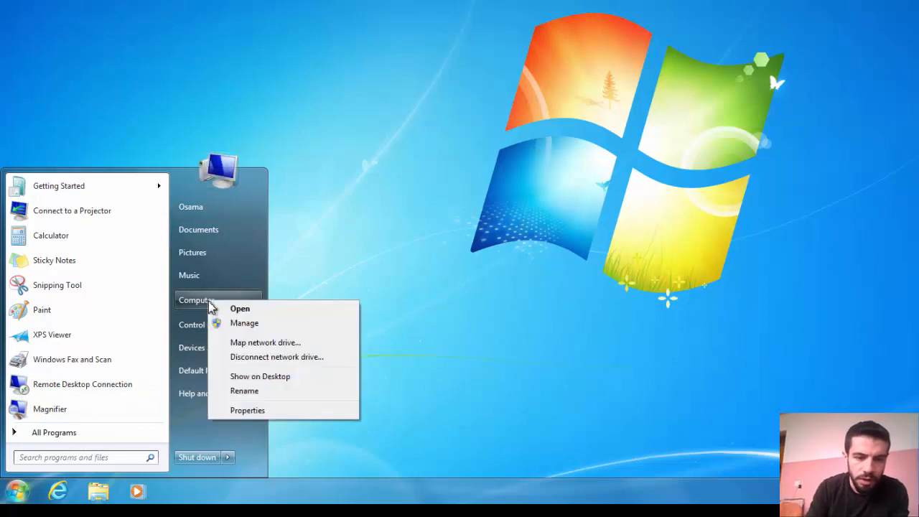
click(258, 414)
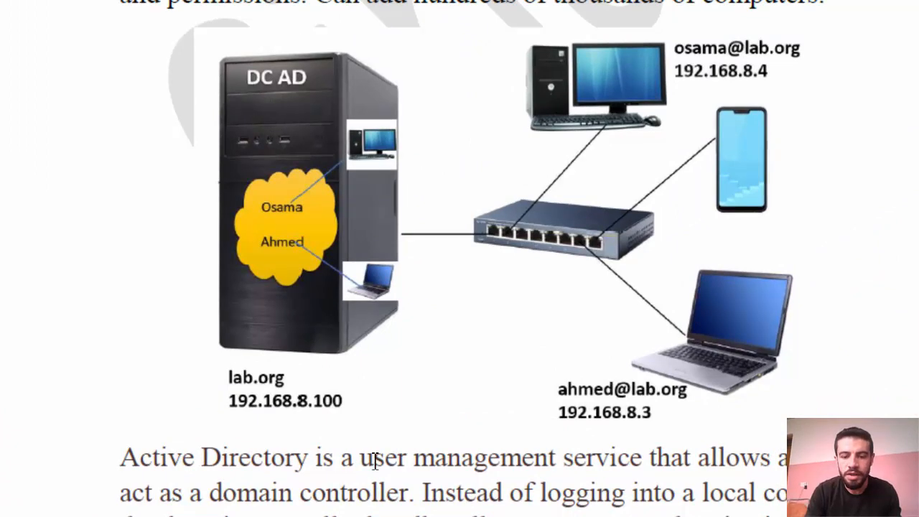
Switch to the Windows Server 2019 VM and its Active Directory window
mouse_move(321, 514)
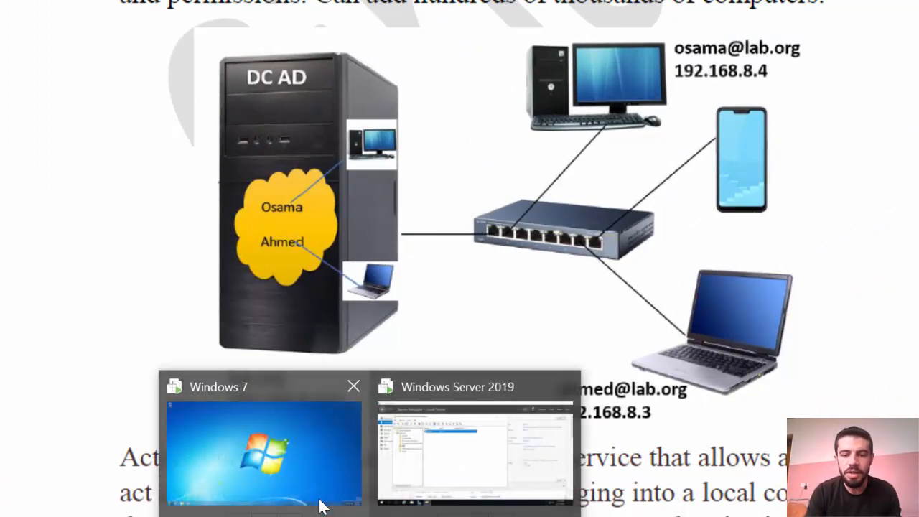
click(418, 476)
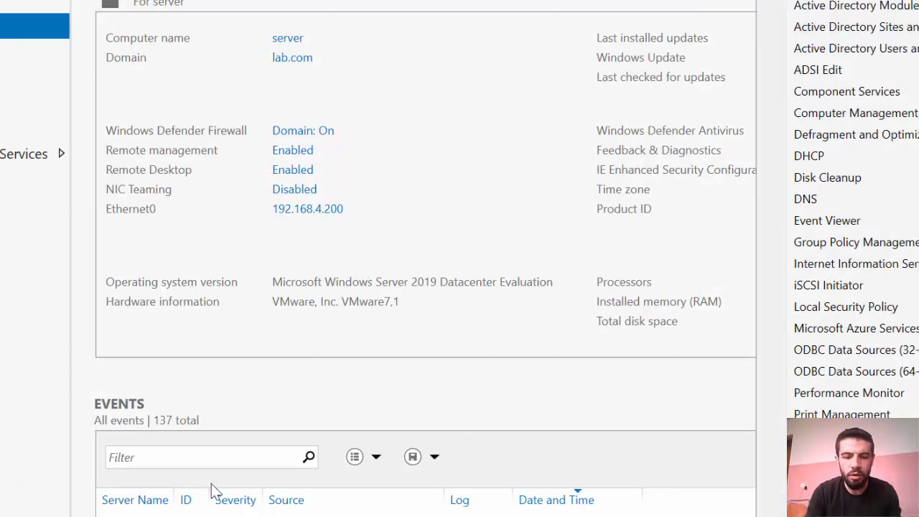
click(205, 515)
click(245, 142)
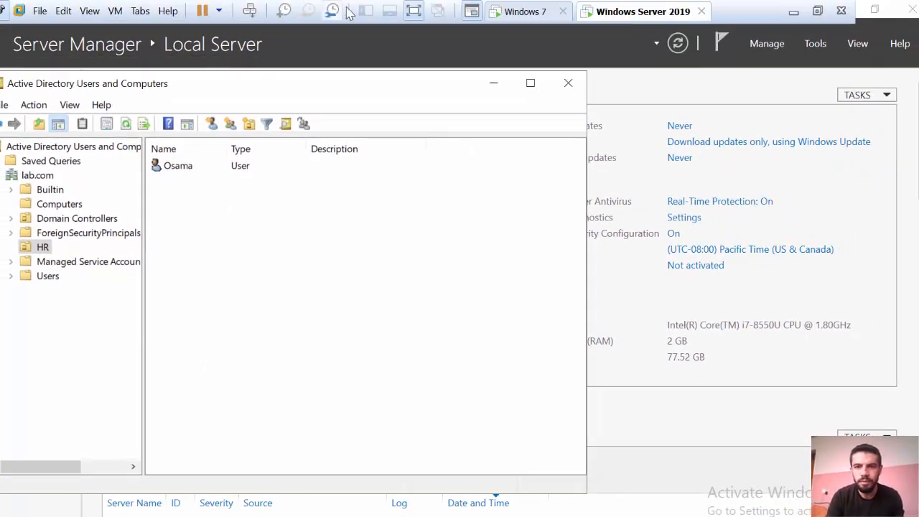
Leave full-screen mode, bring the server VM back, and select the HR OU
click(413, 11)
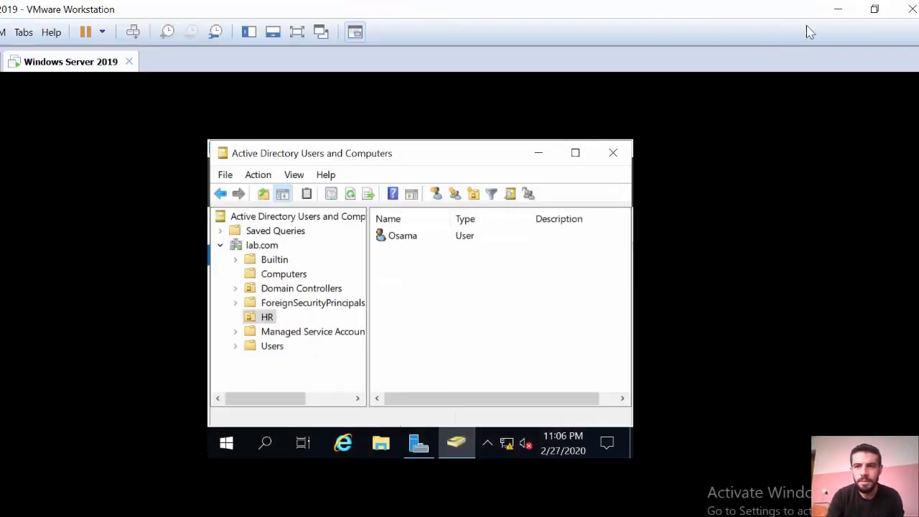
click(838, 9)
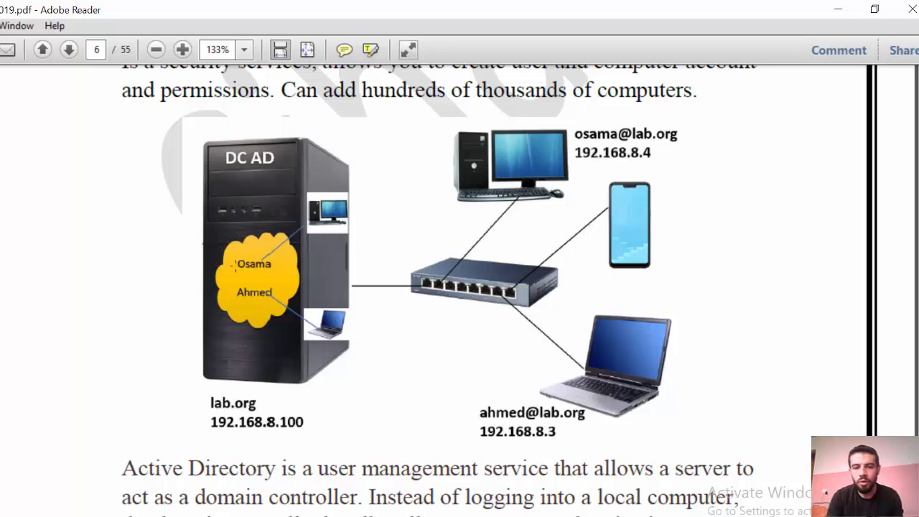
click(316, 516)
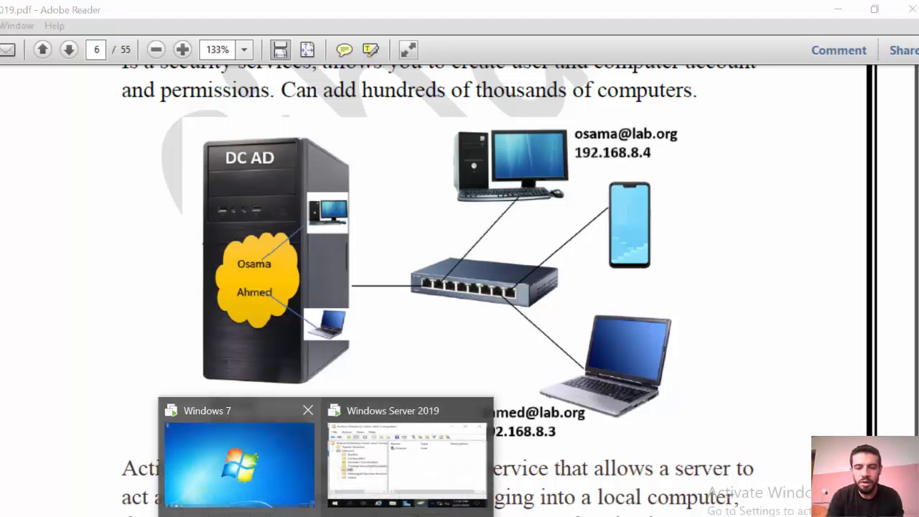
click(363, 478)
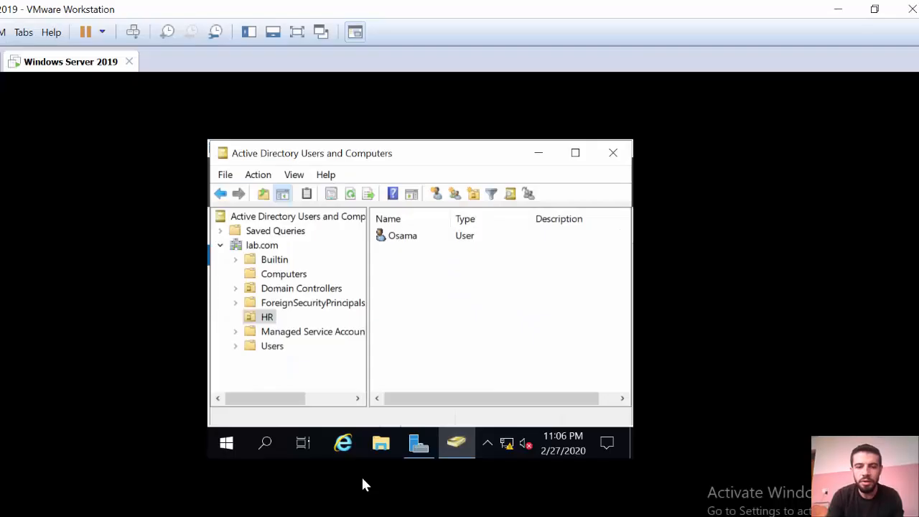
click(263, 317)
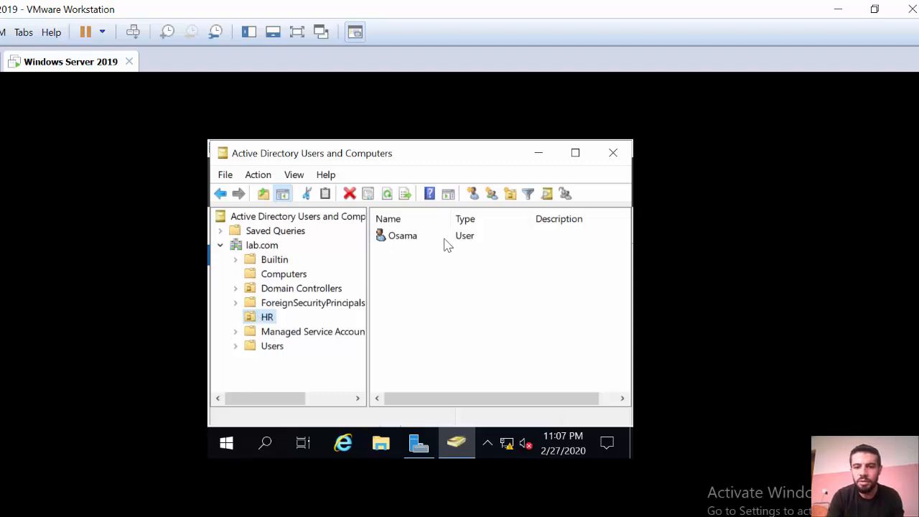
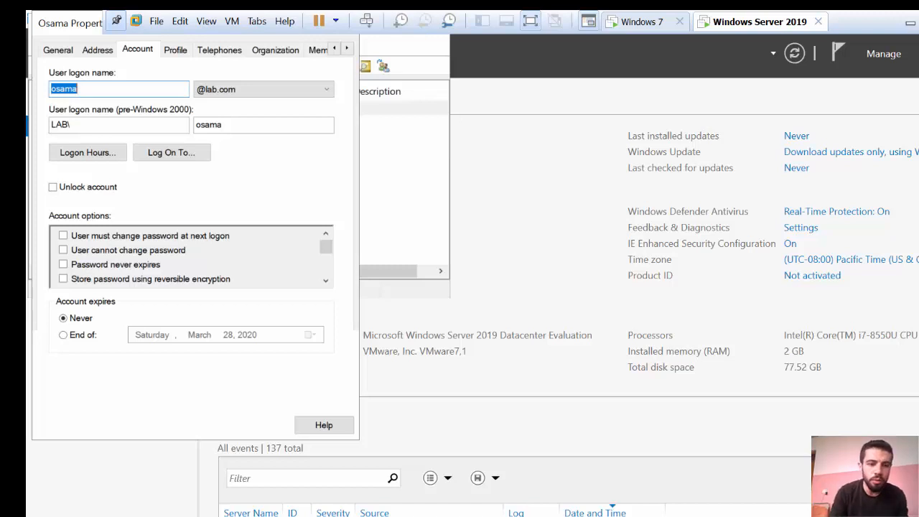
Tick 'User must change password at next logon' for the HR user, apply it and close Properties
click(63, 235)
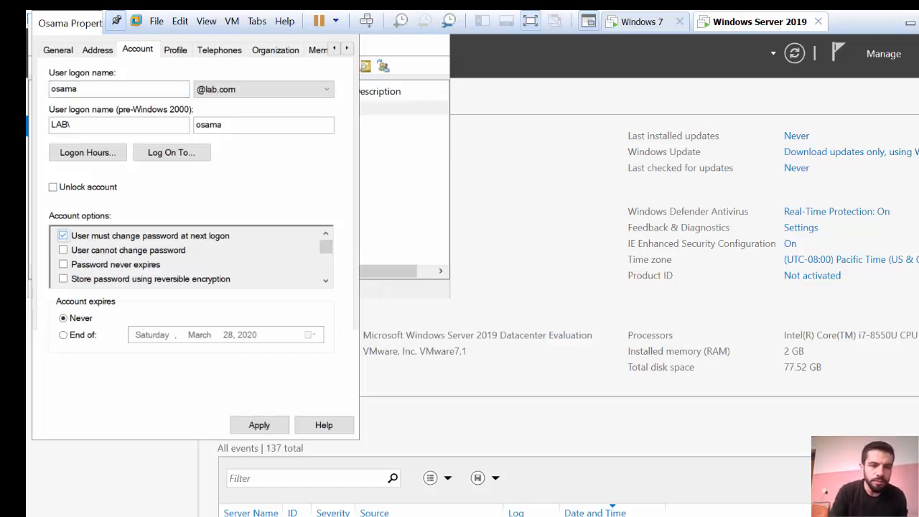
click(259, 425)
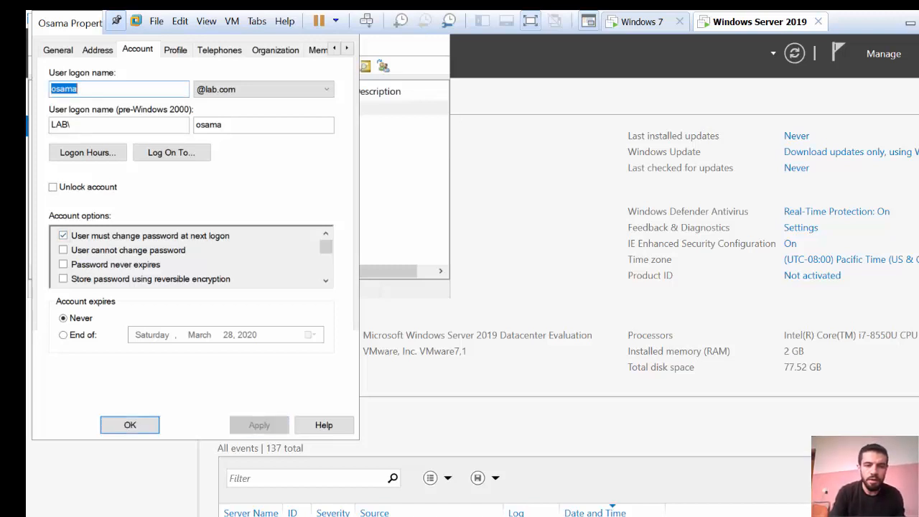
click(130, 425)
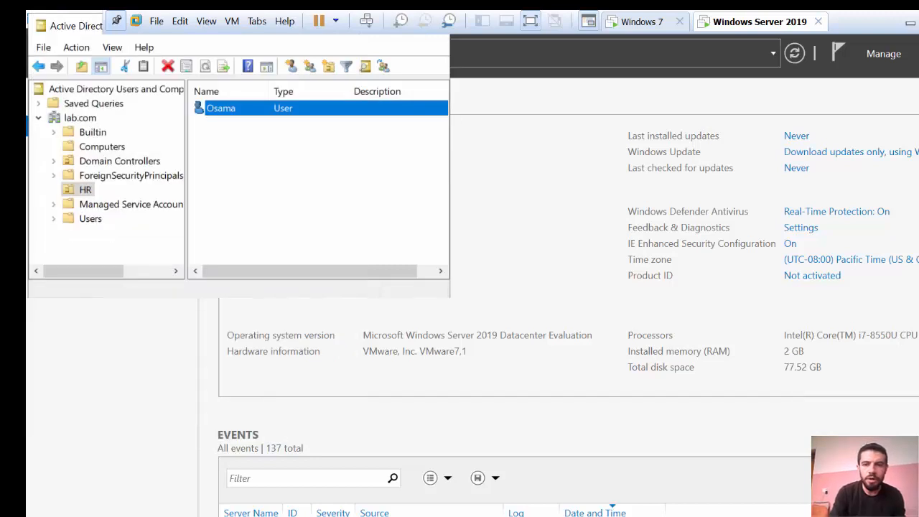
On the Windows 7 client, choose Switch user from the Start menu's shut-down options
click(643, 22)
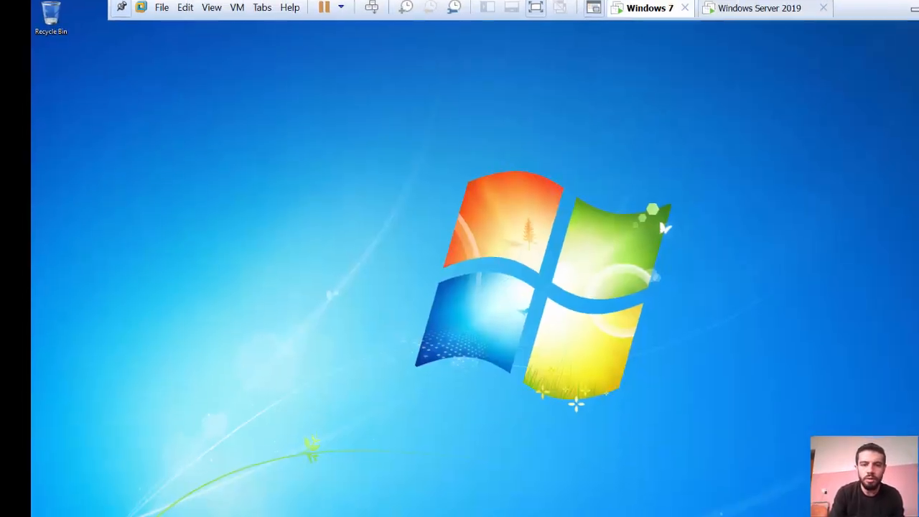
key(super)
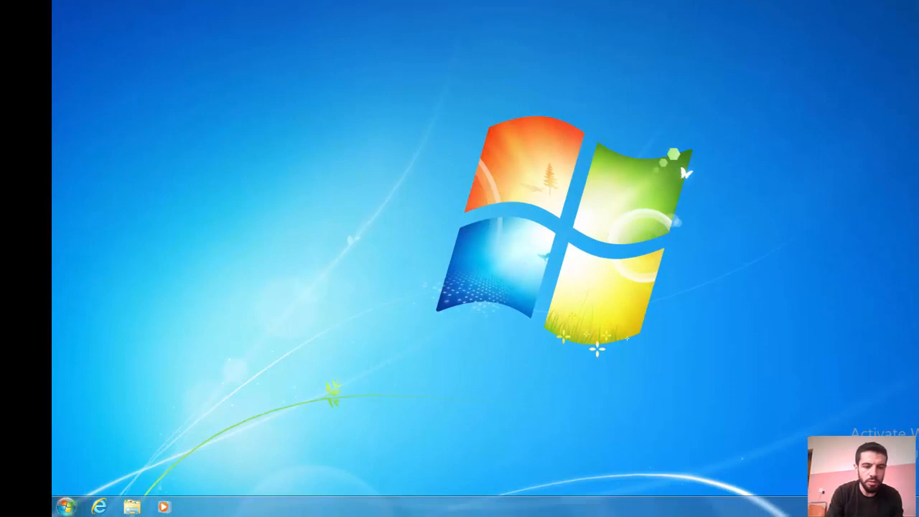
click(238, 479)
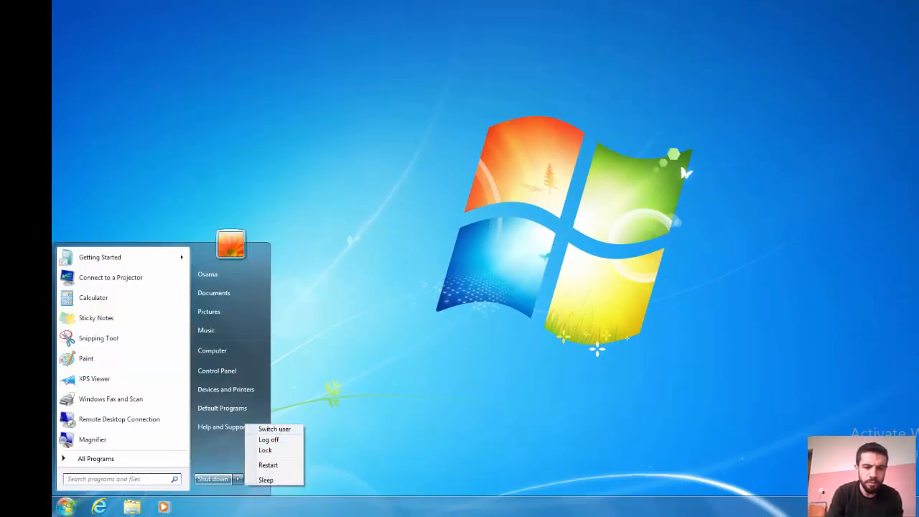
click(275, 429)
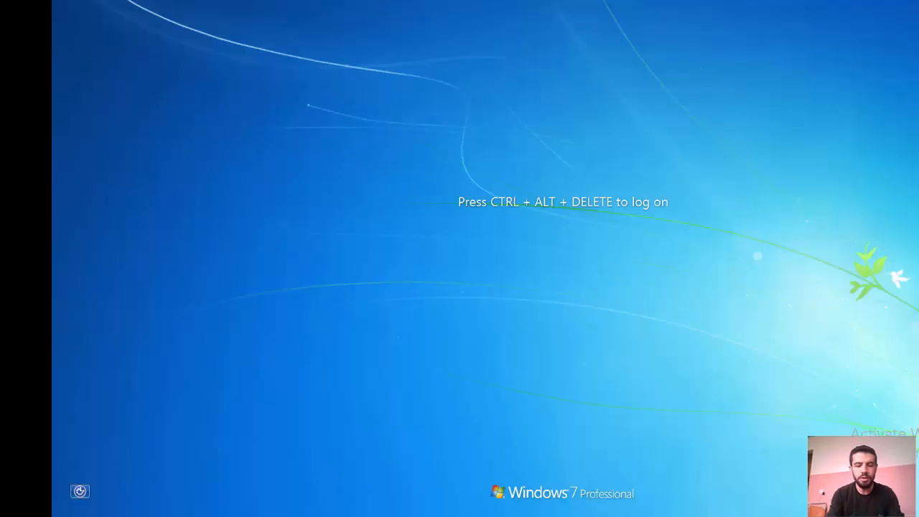
Try logging on as the LAB domain user with the current password
key(ctrl+alt+Delete)
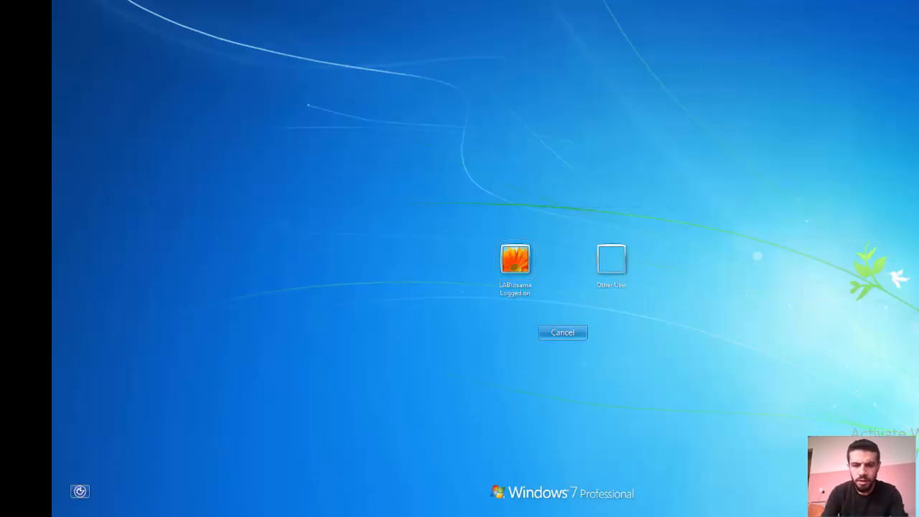
key(Return)
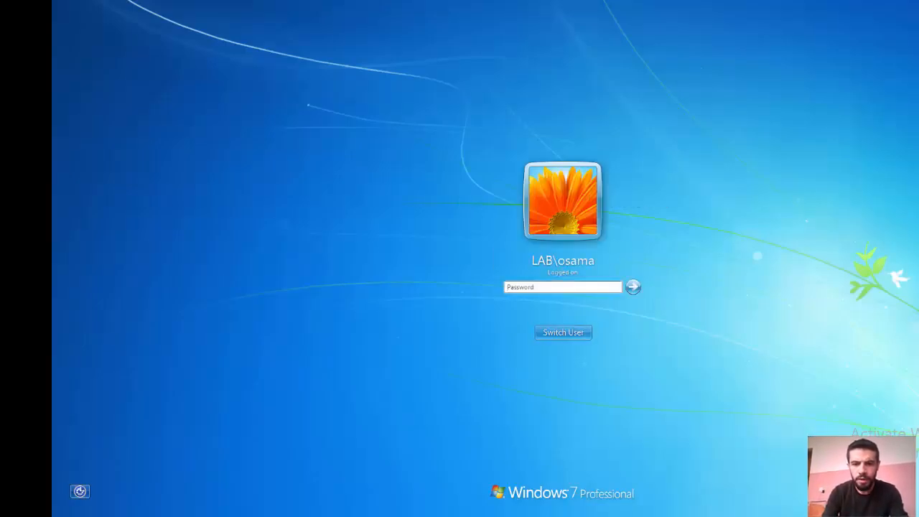
text(********)
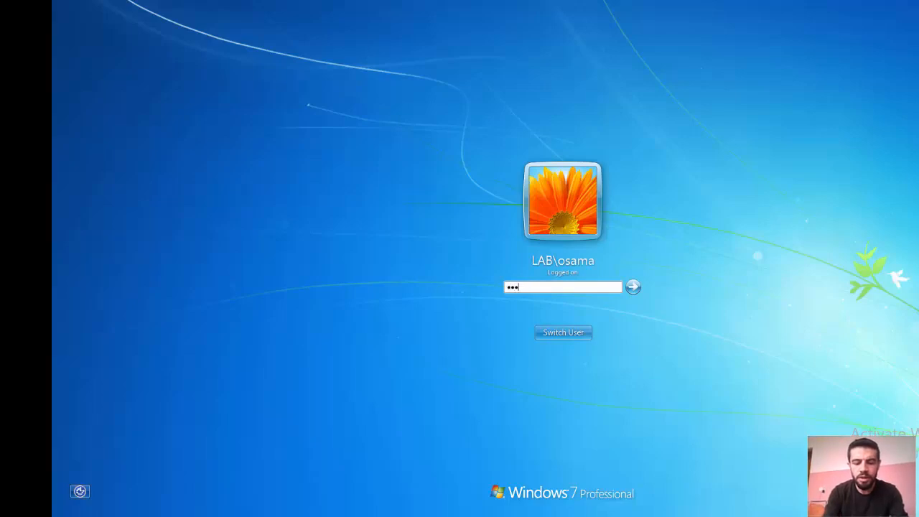
text(*****)
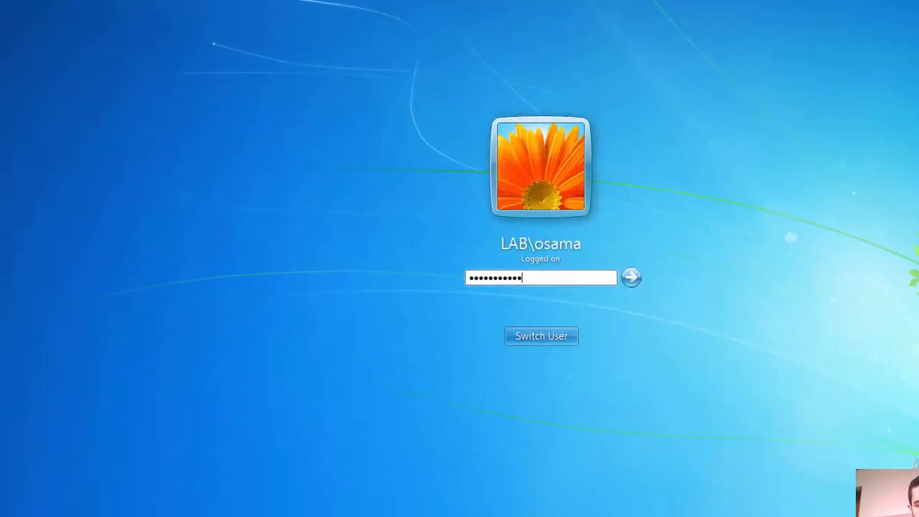
key(Return)
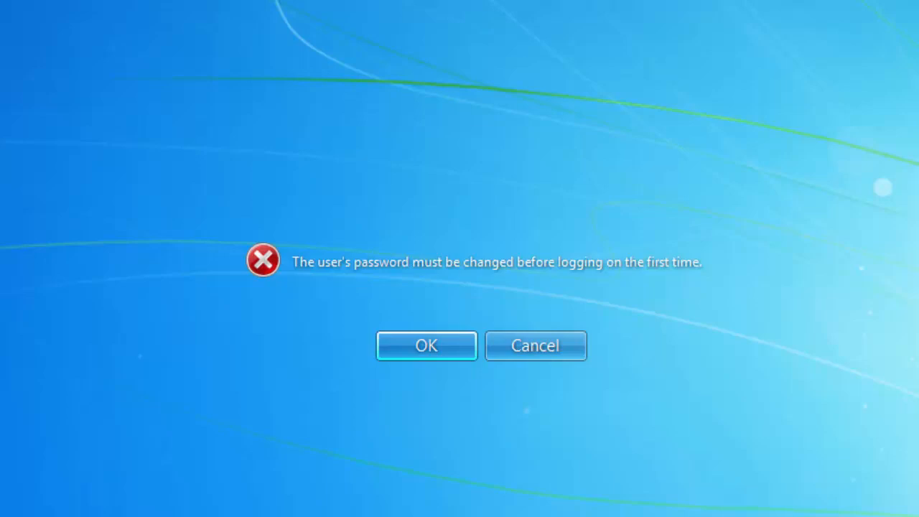
Enter and confirm a new password for the domain user, then continue past the confirmation
key(Return)
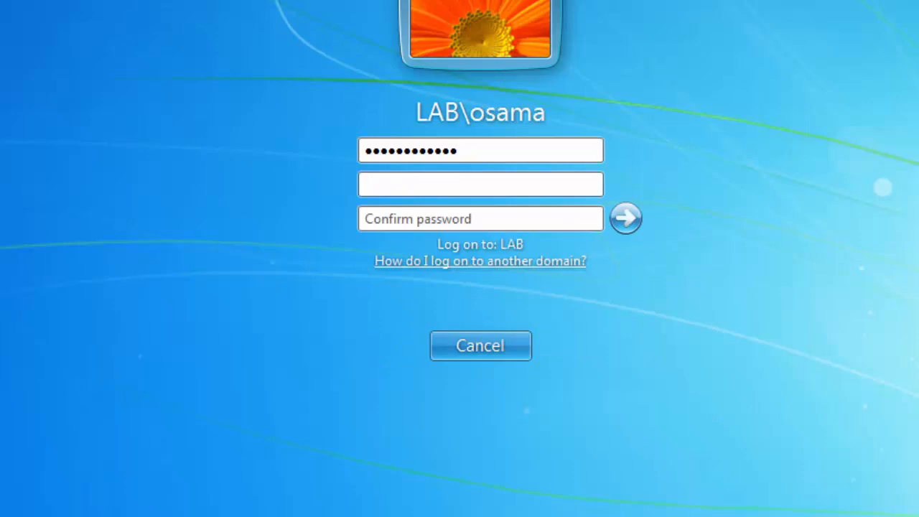
text(•••••••••••••)
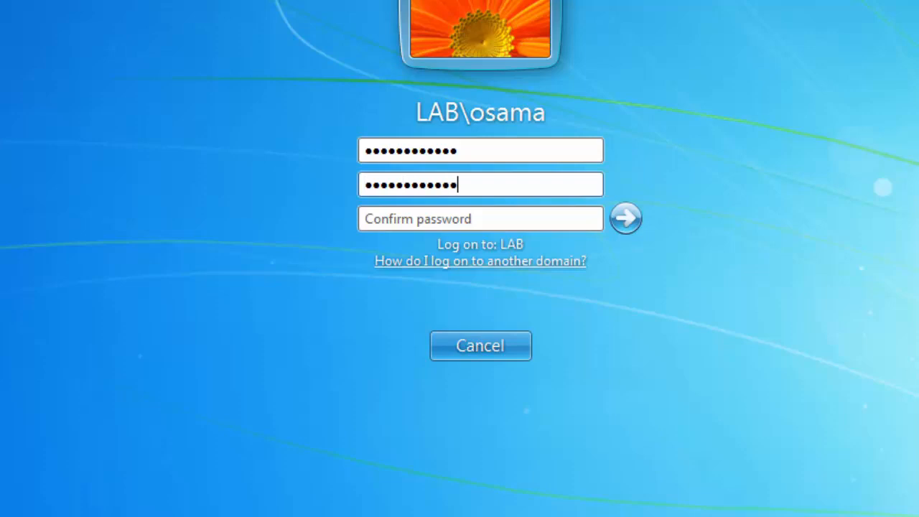
click(366, 219)
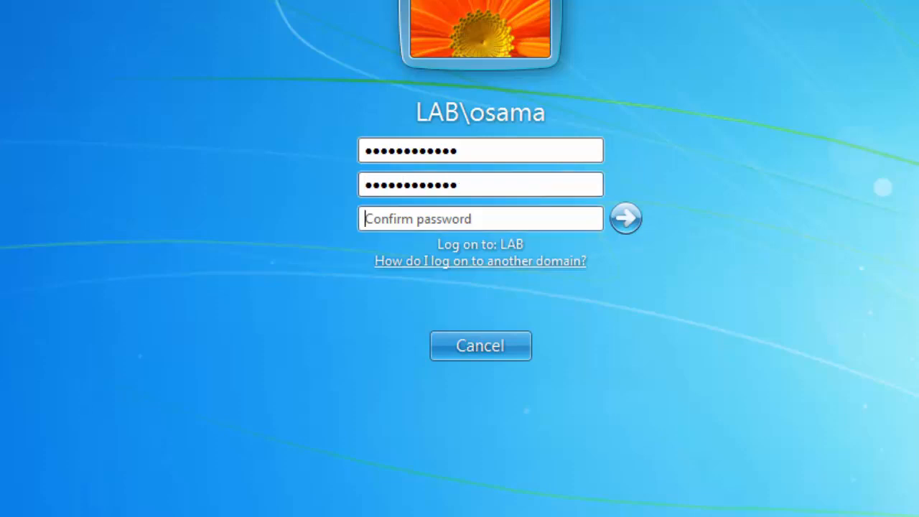
text(••••••)
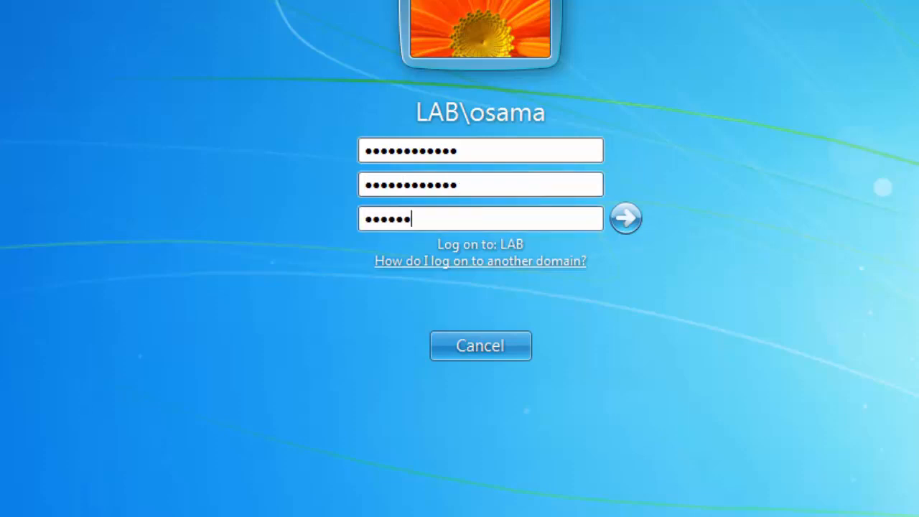
text(•••••••)
key(Return)
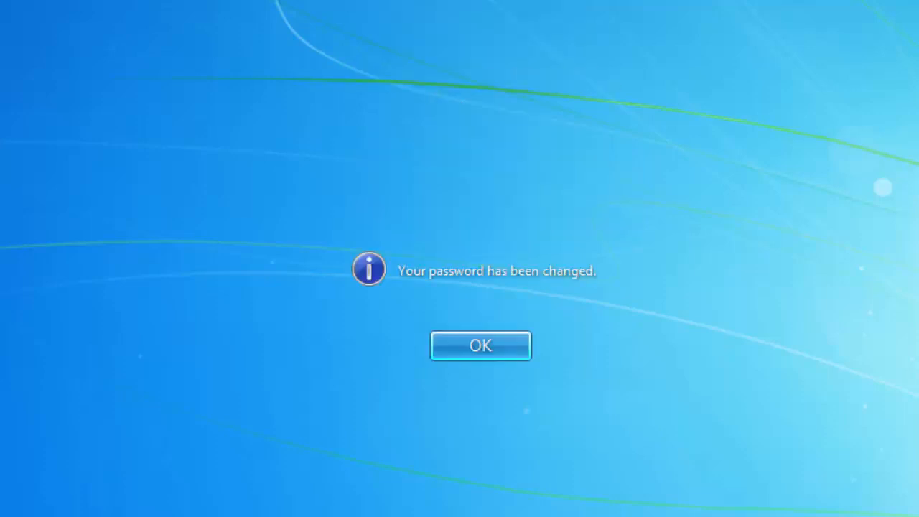
key(Return)
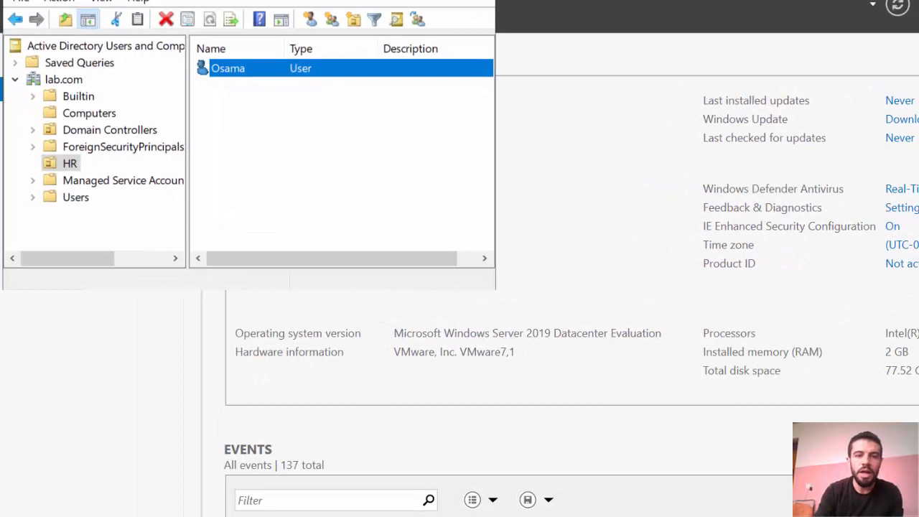
Open the HR user's Account tab and set the account to expire on an end date
key(Return)
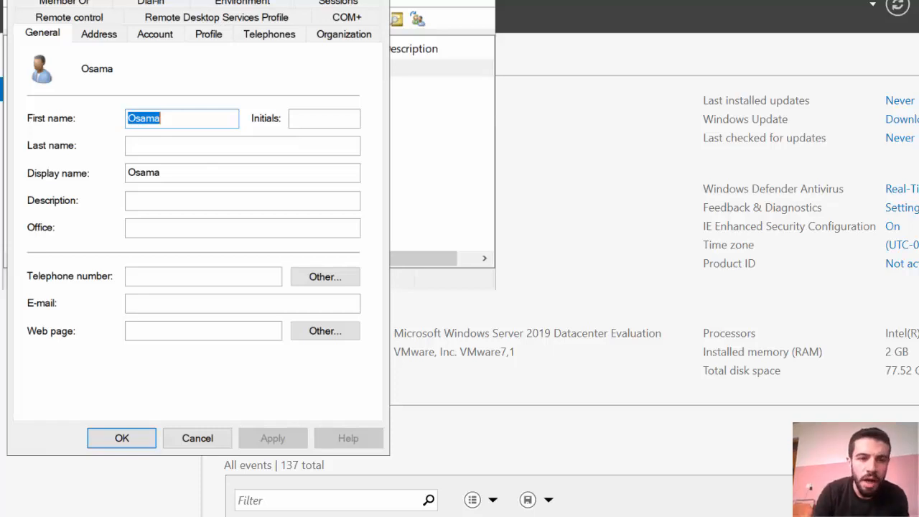
click(155, 34)
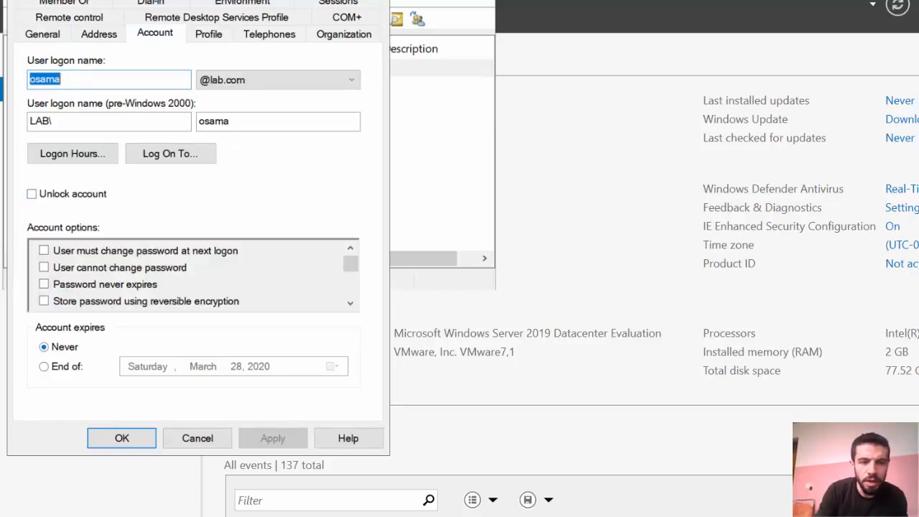
click(44, 366)
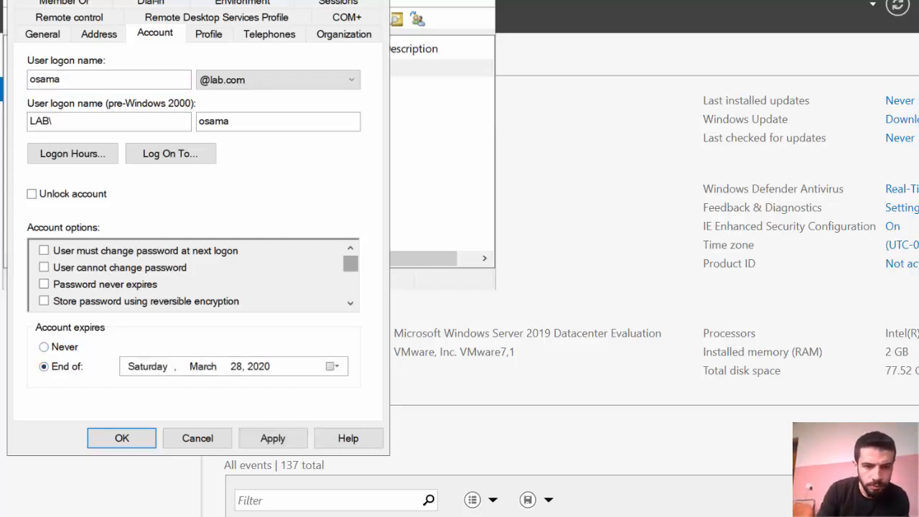
Tick 'Account is disabled' in Account options, apply it and close Properties
scroll(194, 275, down, 3)
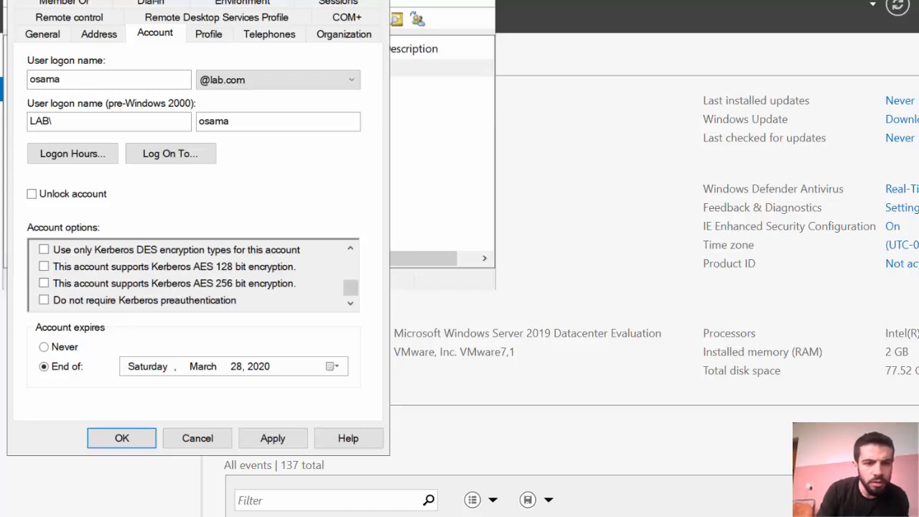
scroll(193, 275, up, 1)
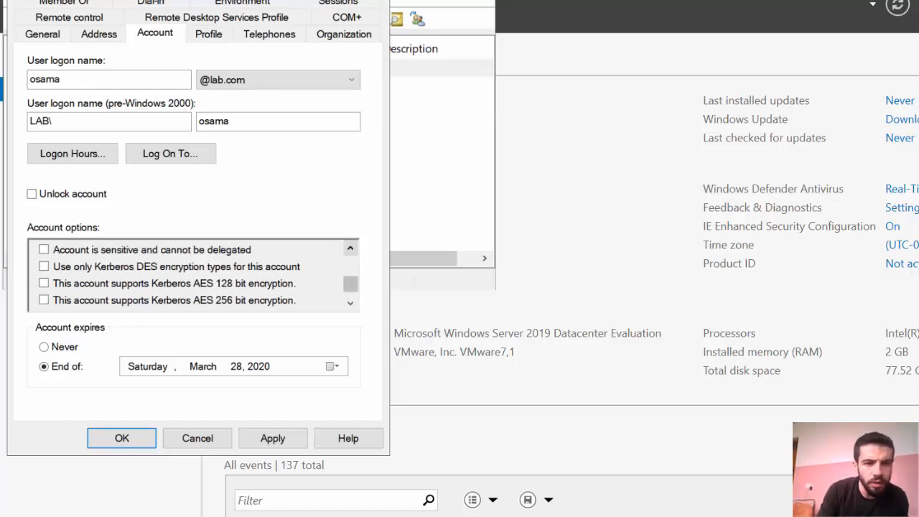
scroll(194, 275, up, 1)
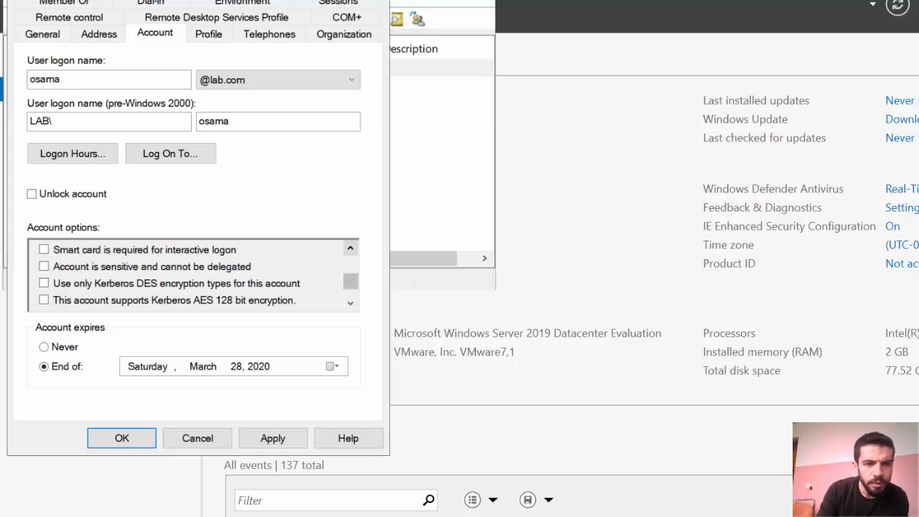
scroll(194, 275, up, 1)
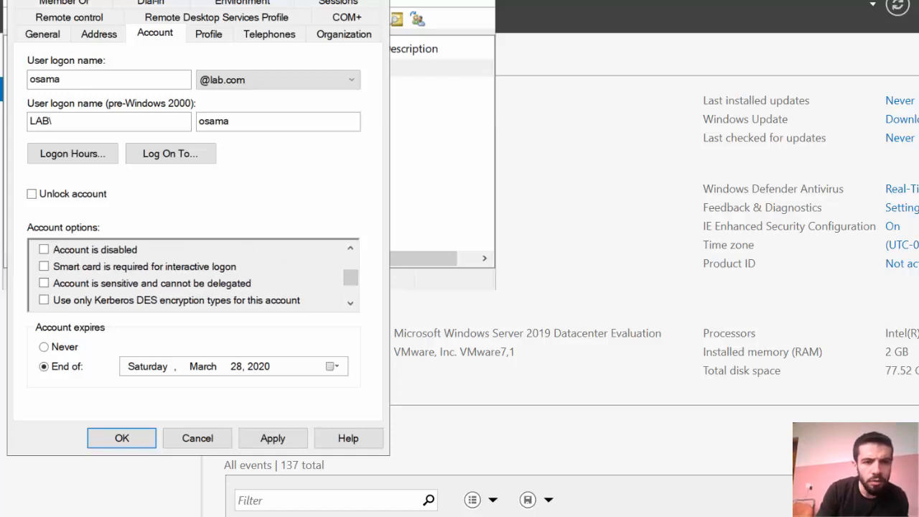
click(44, 250)
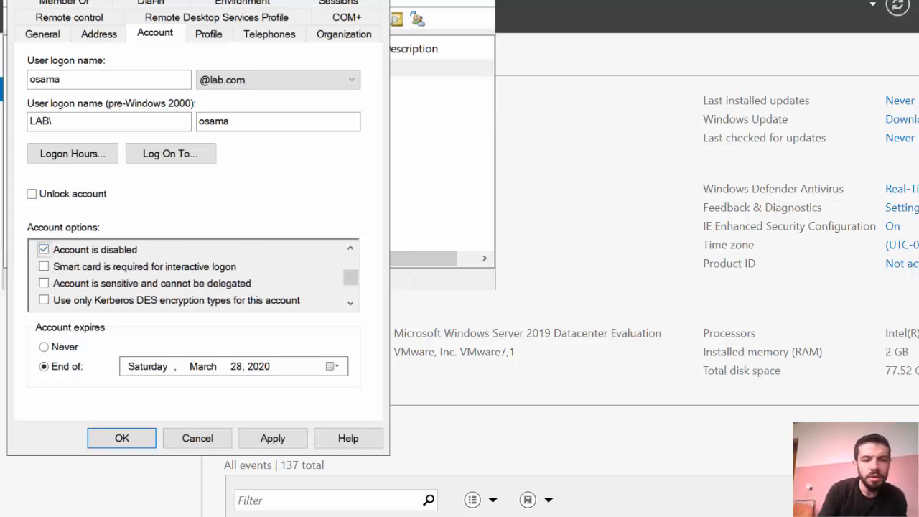
click(273, 438)
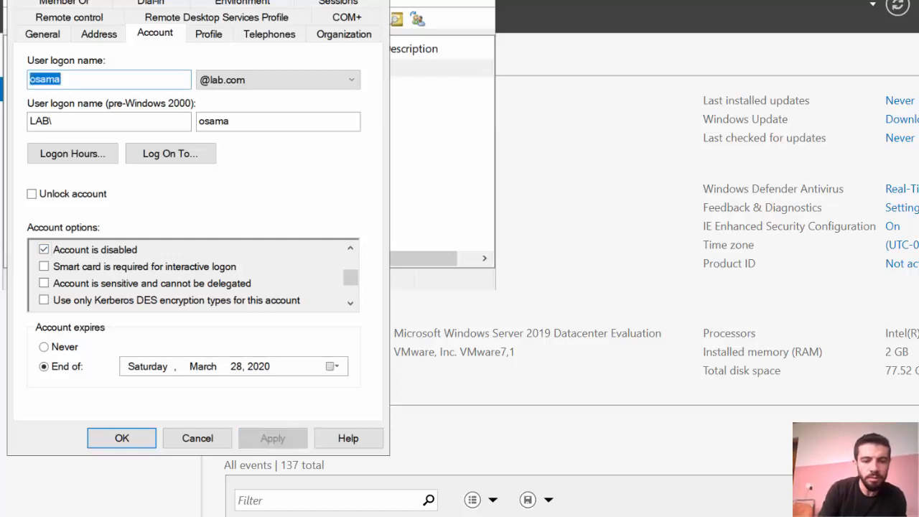
click(122, 438)
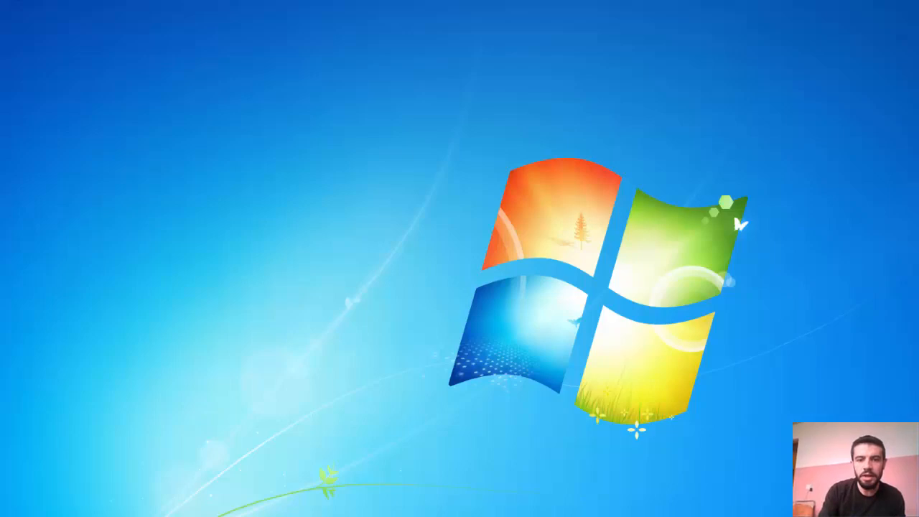
Refresh the Windows 7 desktop and lock the session with Win+L
right_click(408, 225)
click(441, 260)
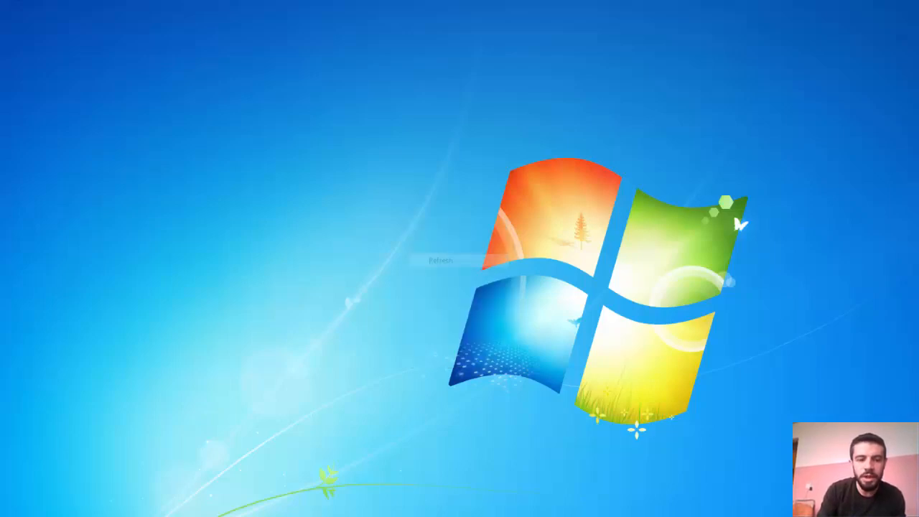
key(super)
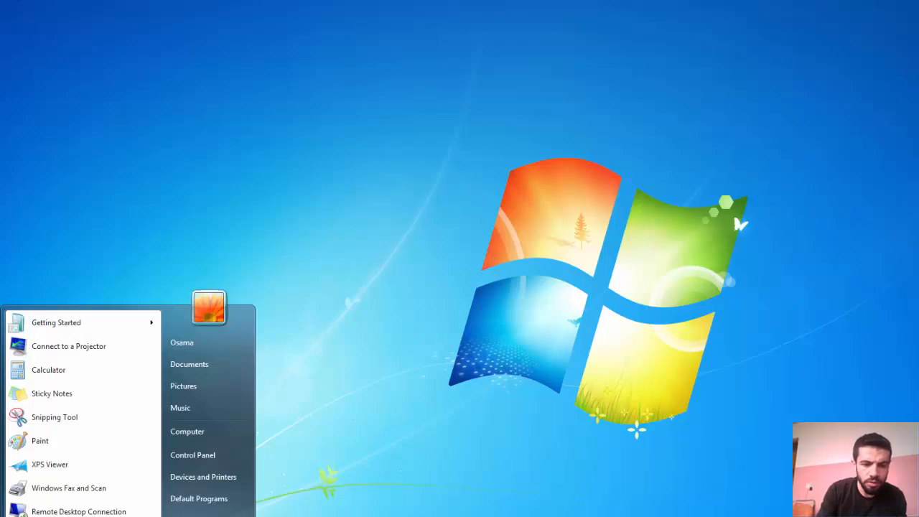
key(super+l)
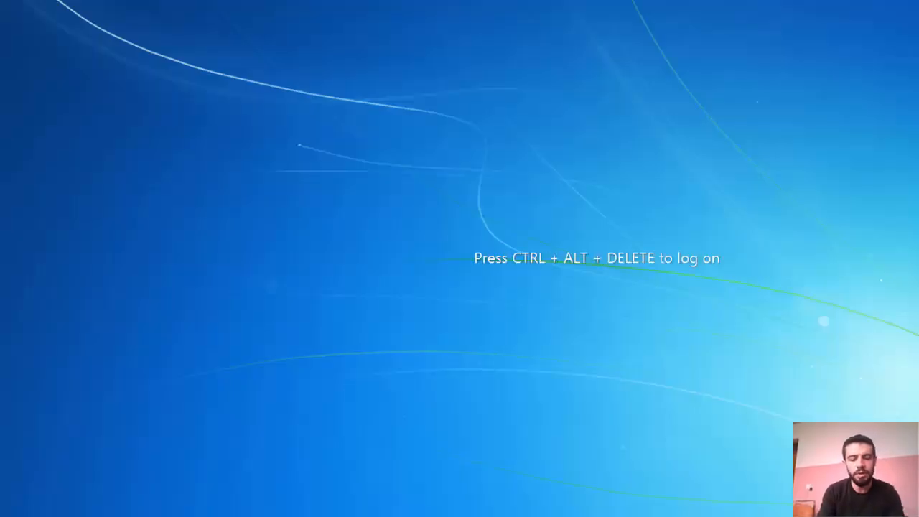
Attempt to log back on as the LAB domain user with its password
key(ctrl+alt+Delete)
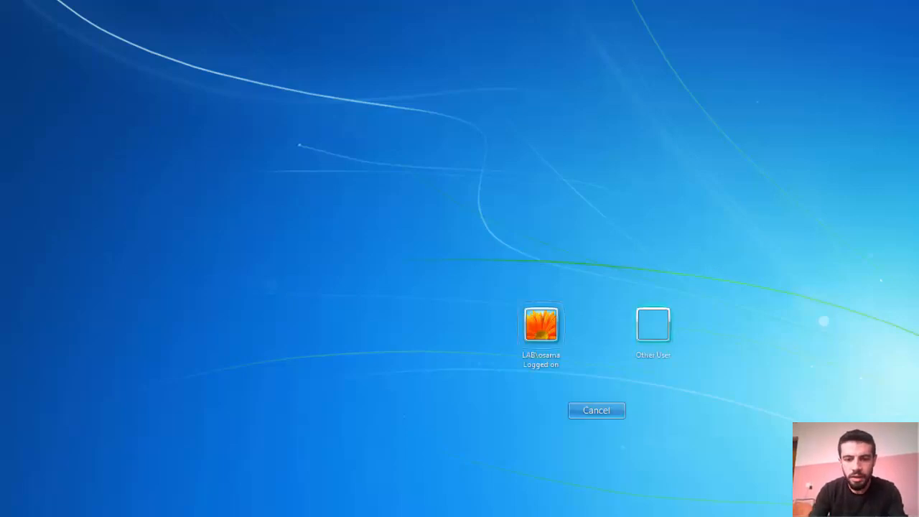
click(541, 325)
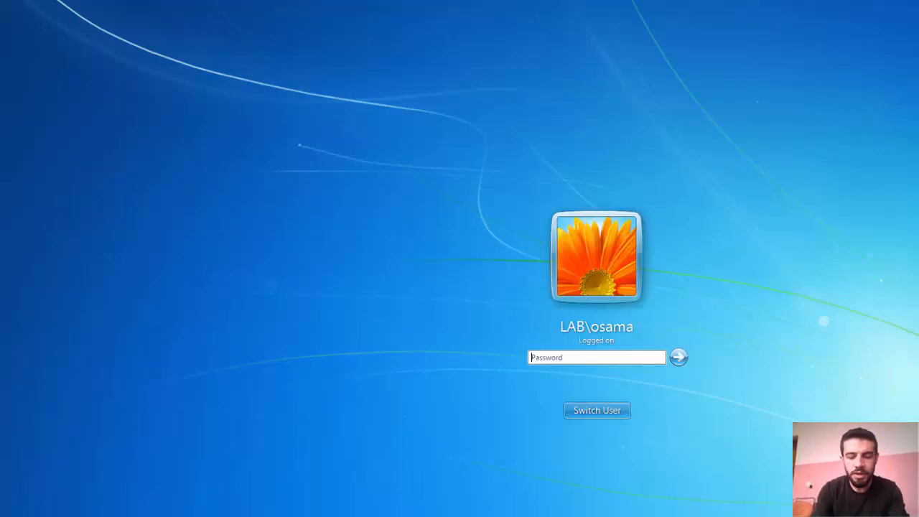
text(********)
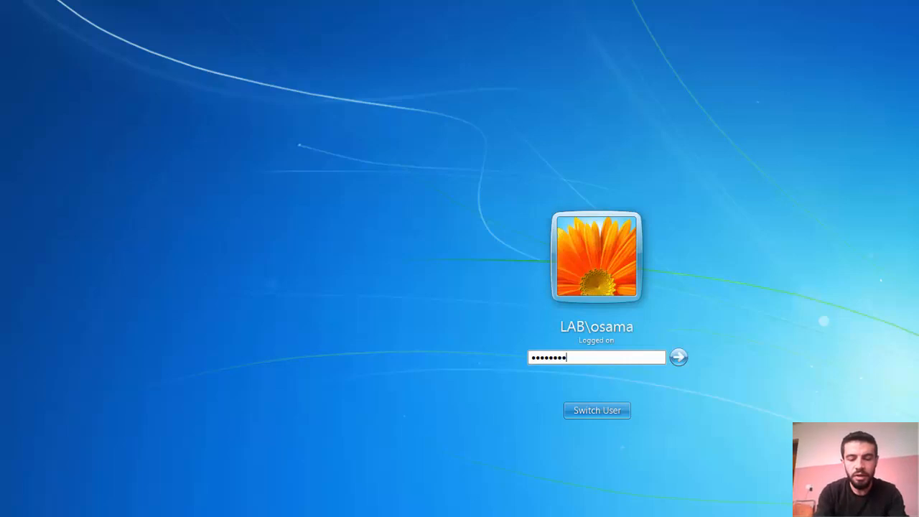
text(*****)
key(Return)
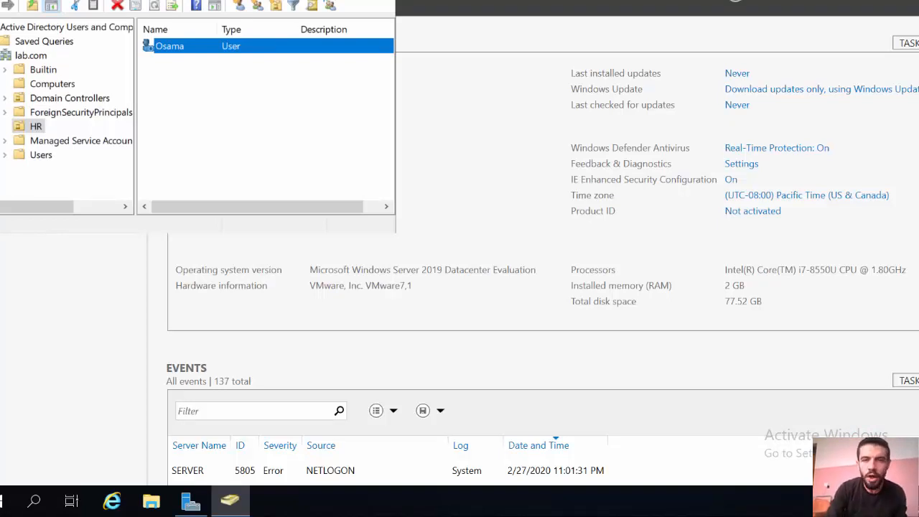
Untick 'Account is disabled' on the HR user's Account tab, apply, and close Properties
double_click(169, 46)
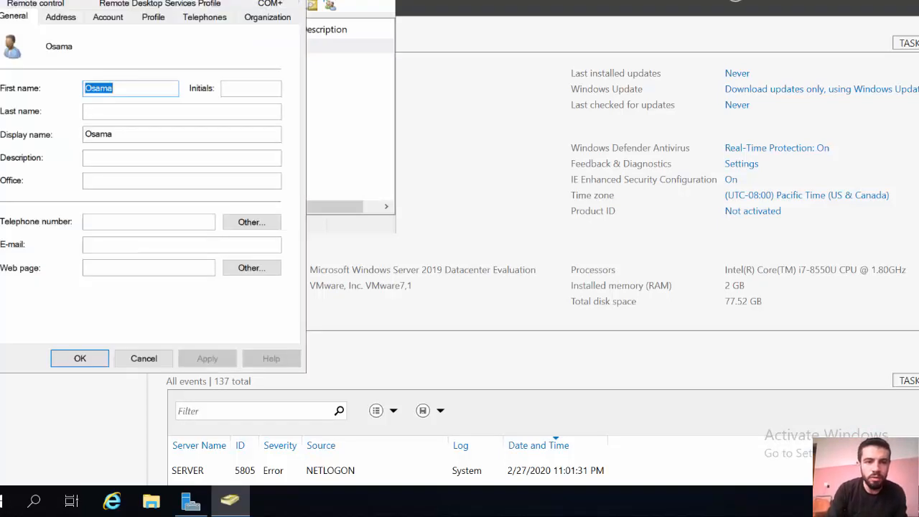
click(107, 16)
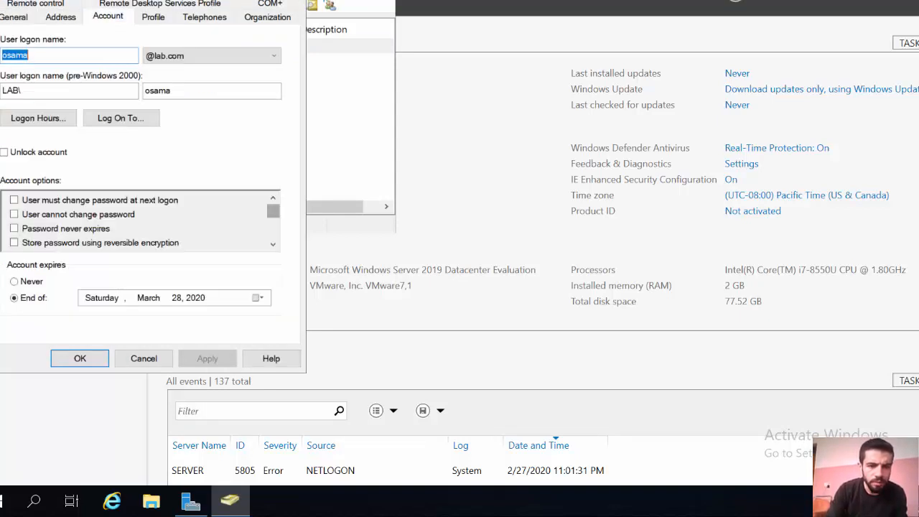
scroll(140, 221, down, 2)
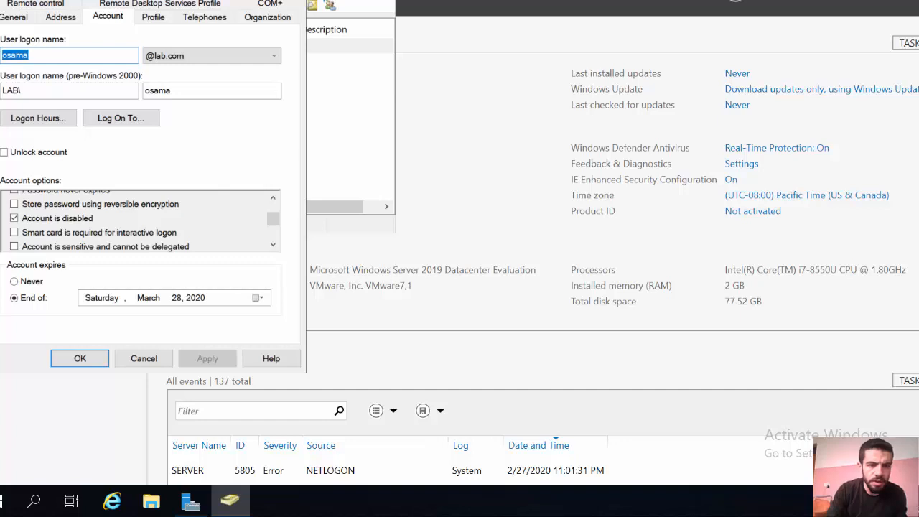
click(14, 218)
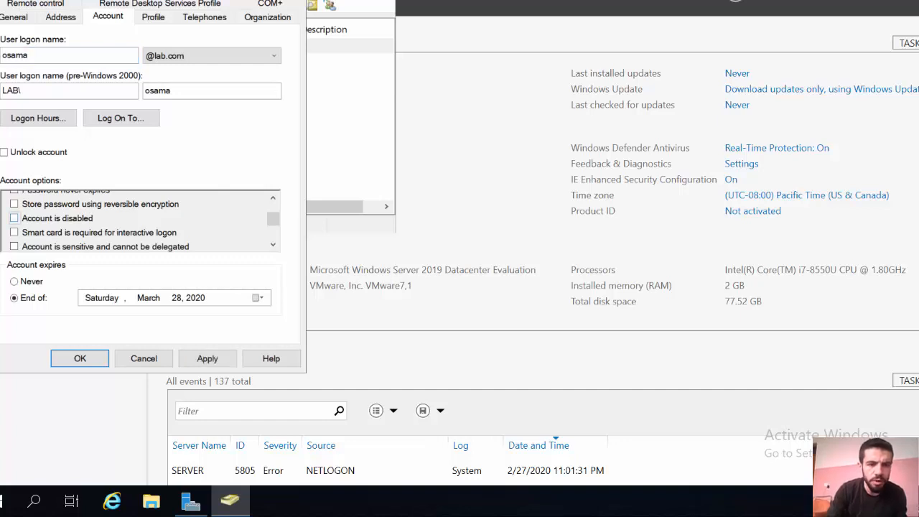
click(207, 358)
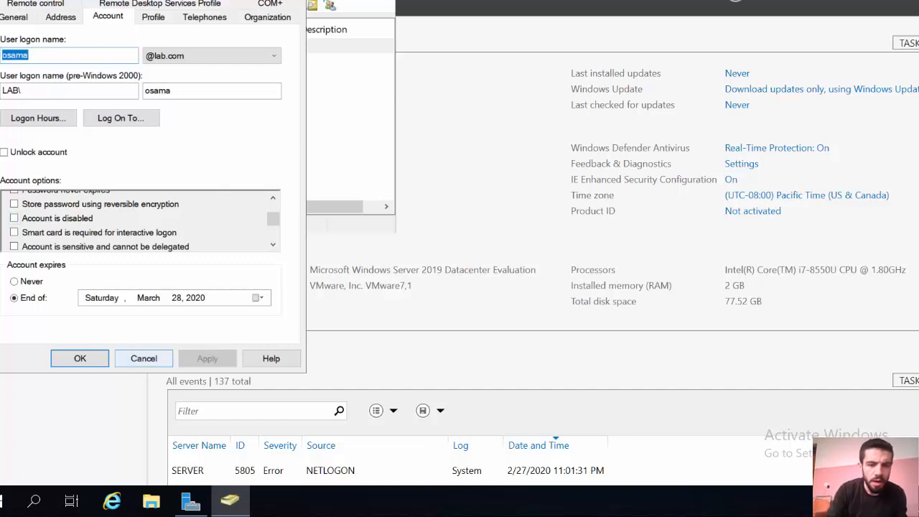
key(Return)
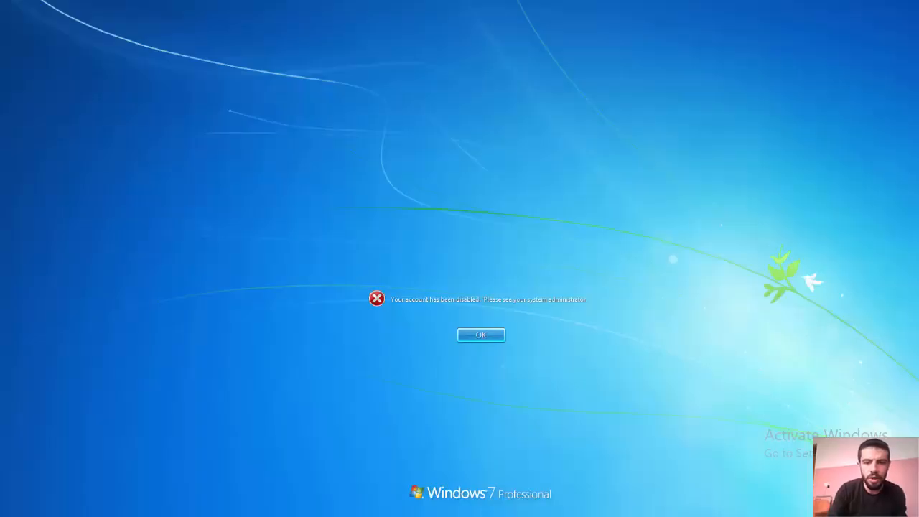
Dismiss the disabled-account message and log on again with the domain user's password
key(Return)
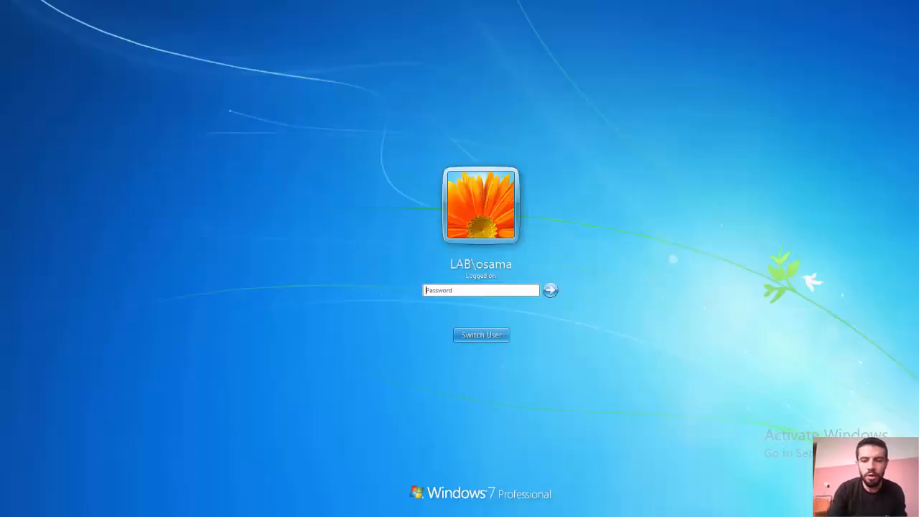
text(P@ssw0rd)
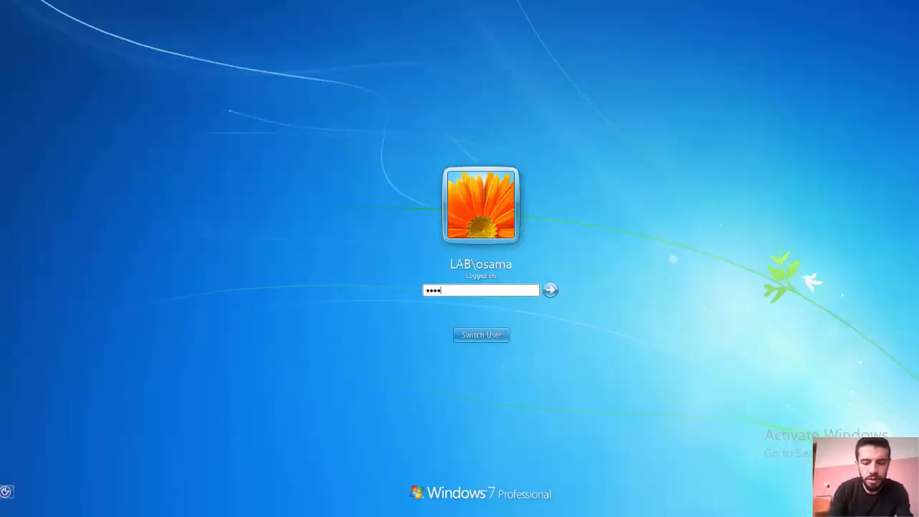
text(1234)
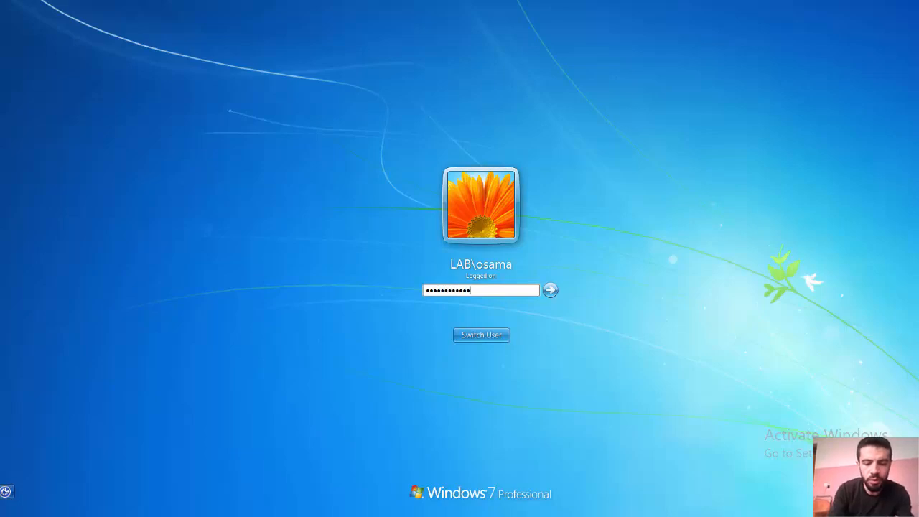
key(Return)
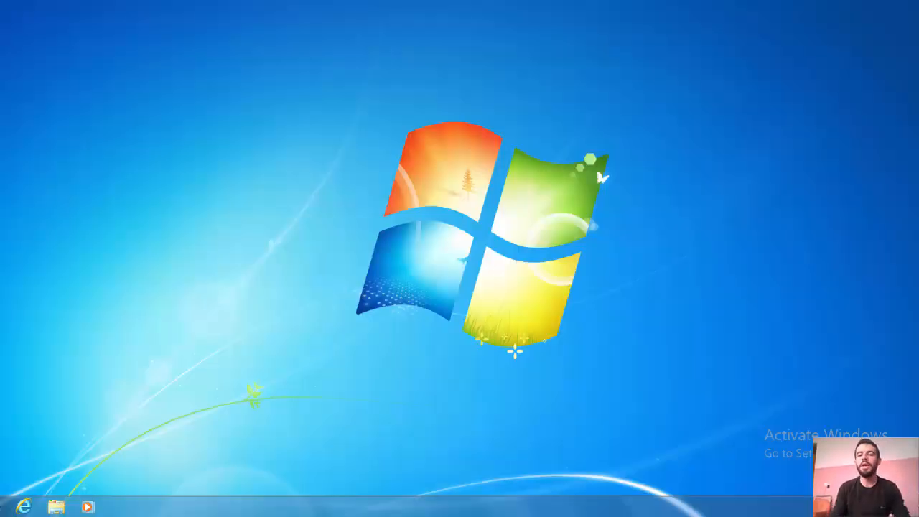